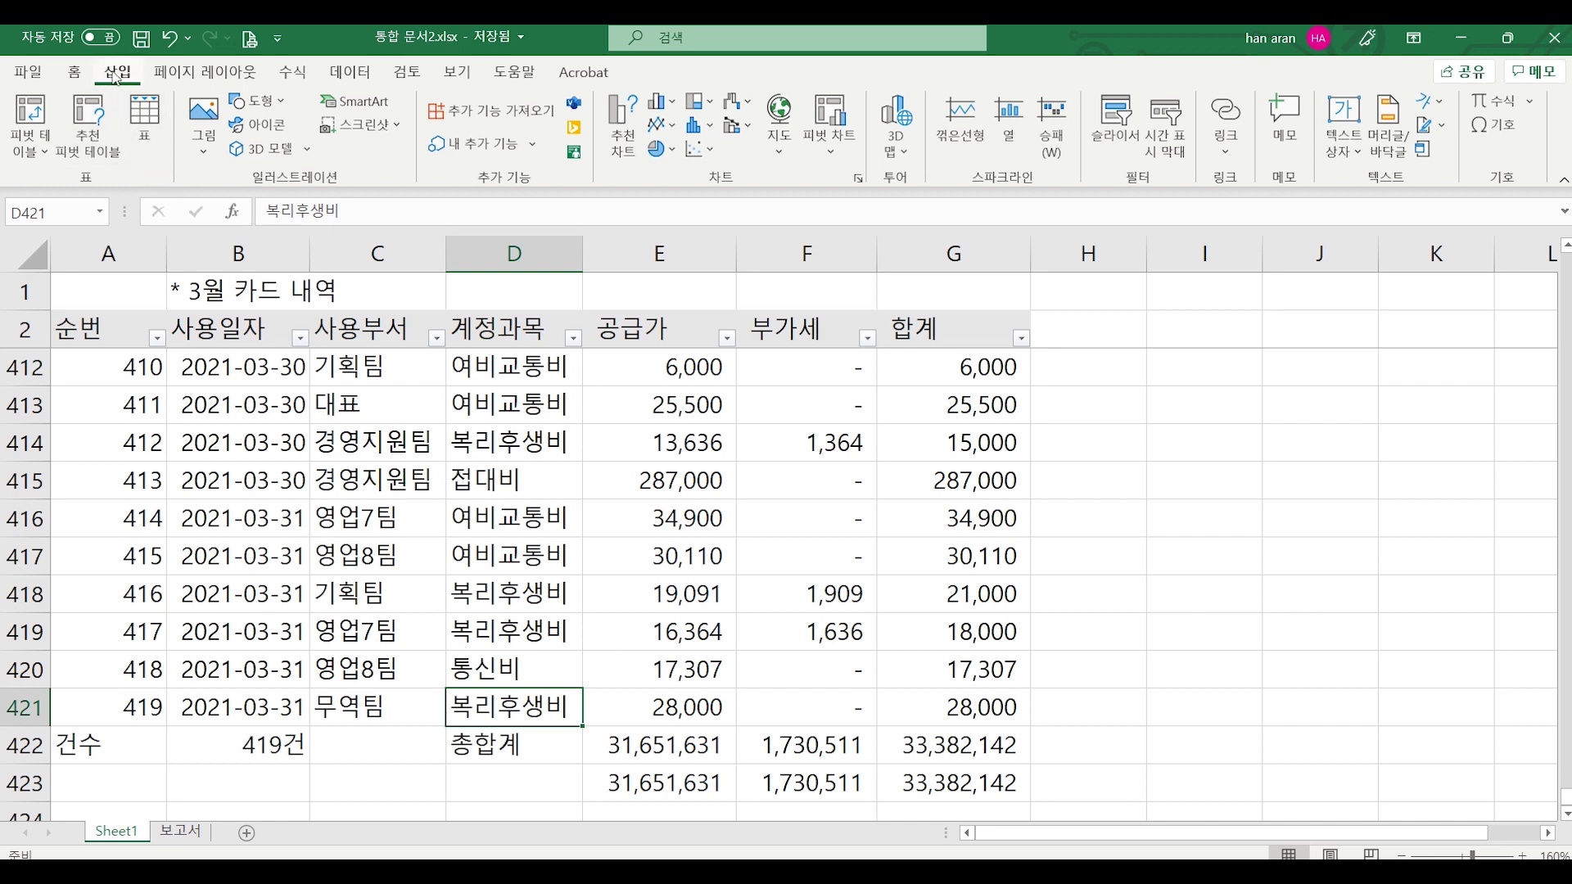
# Insert a pivot table on a new worksheet from the card data starting at Sheet1 A2, excluding the total rows below the data.
pyautogui.click(23, 123)
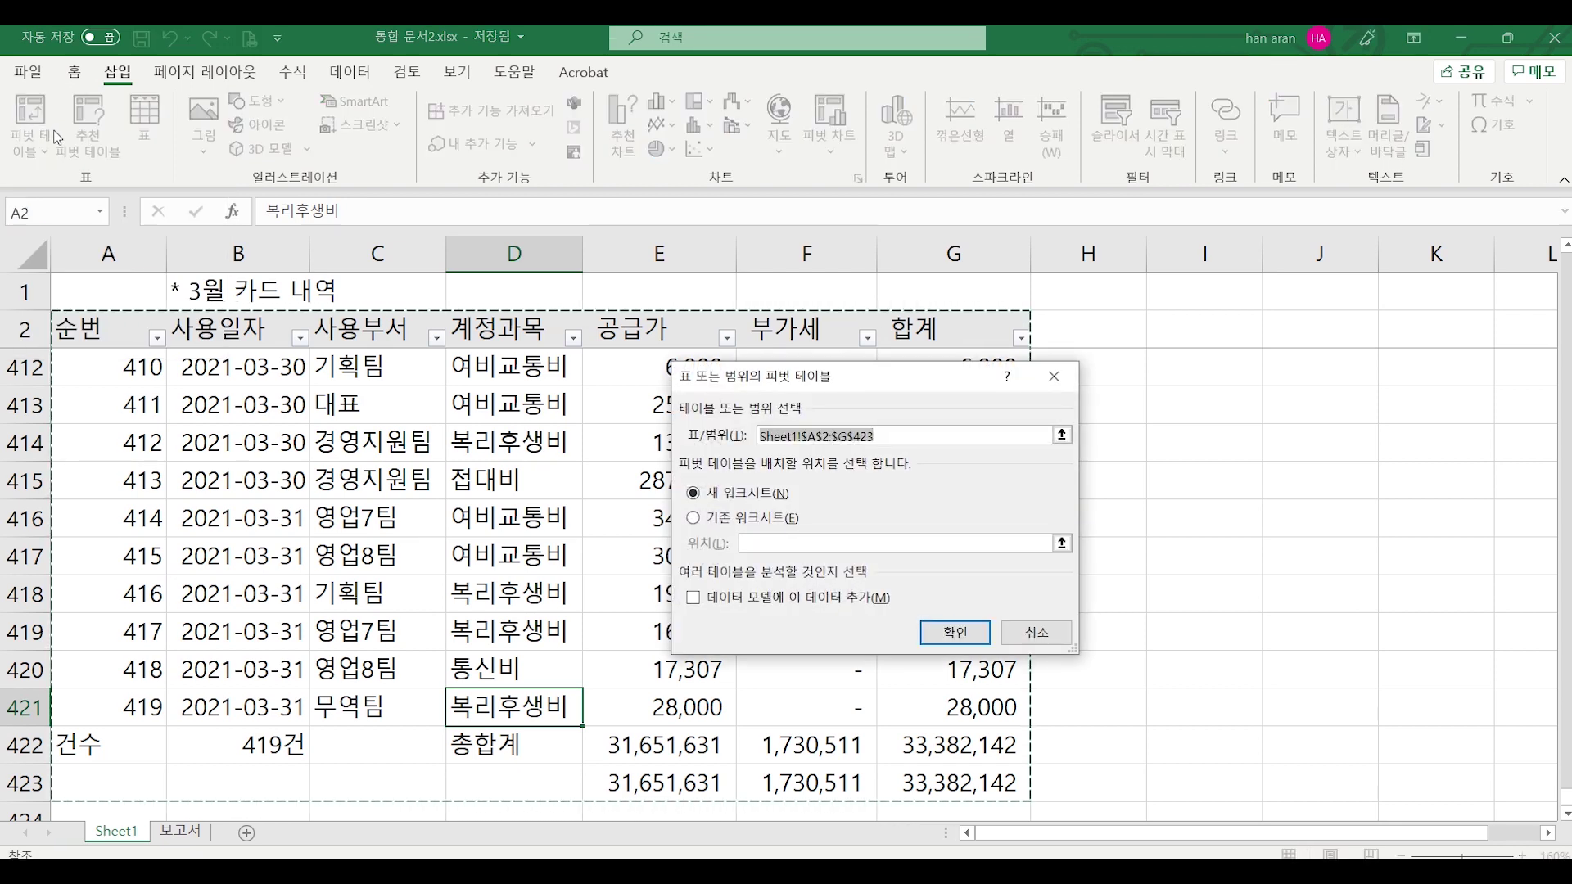
pyautogui.click(908, 433)
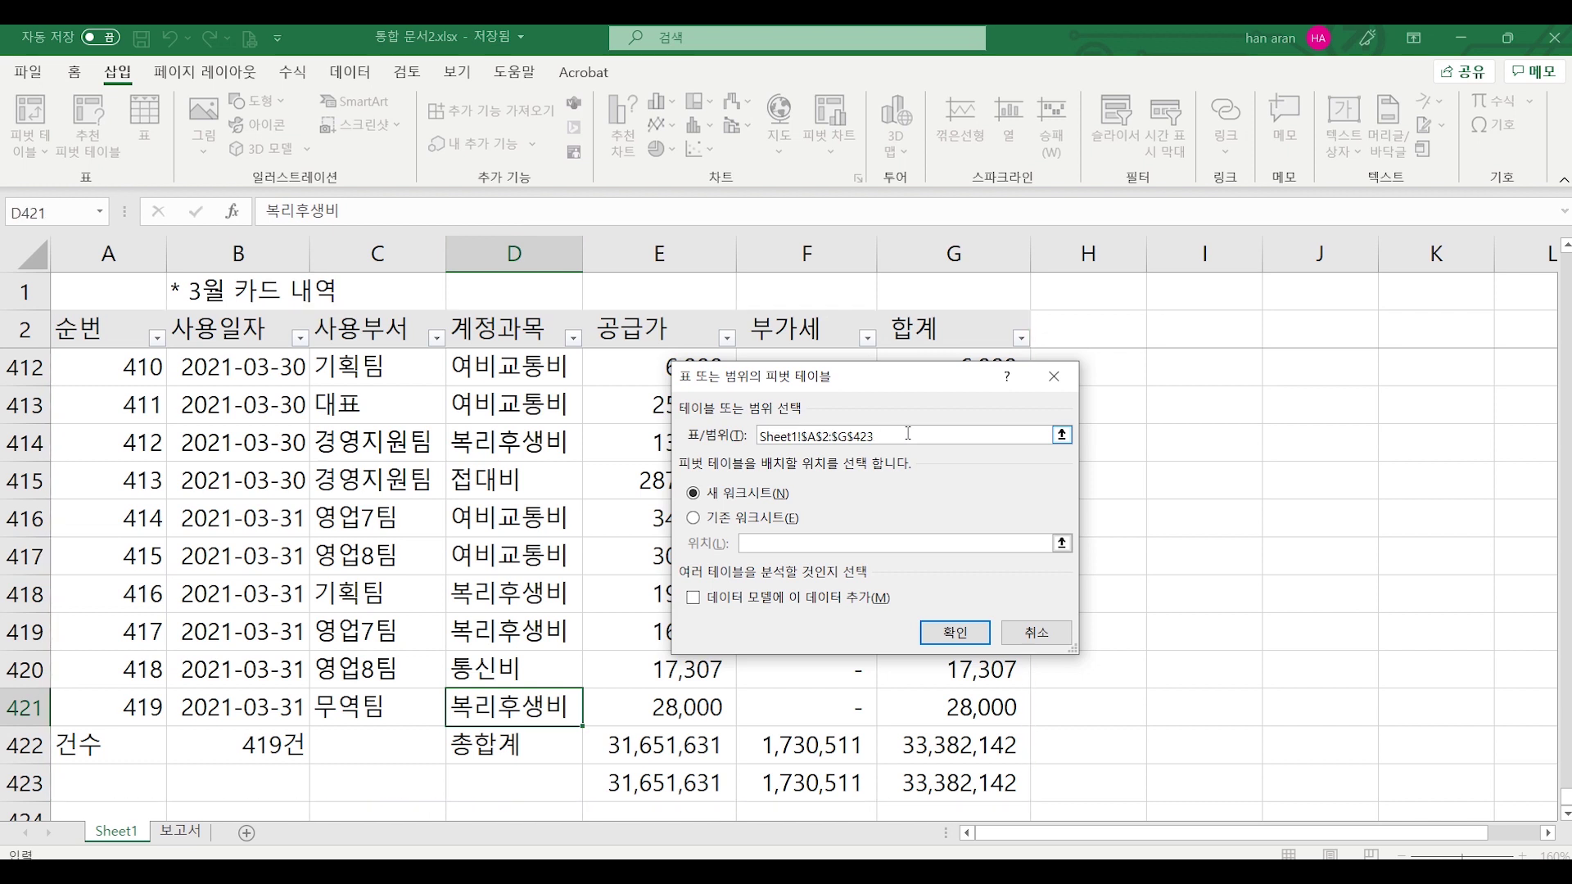
pyautogui.press('BackSpace')
pyautogui.click(951, 634)
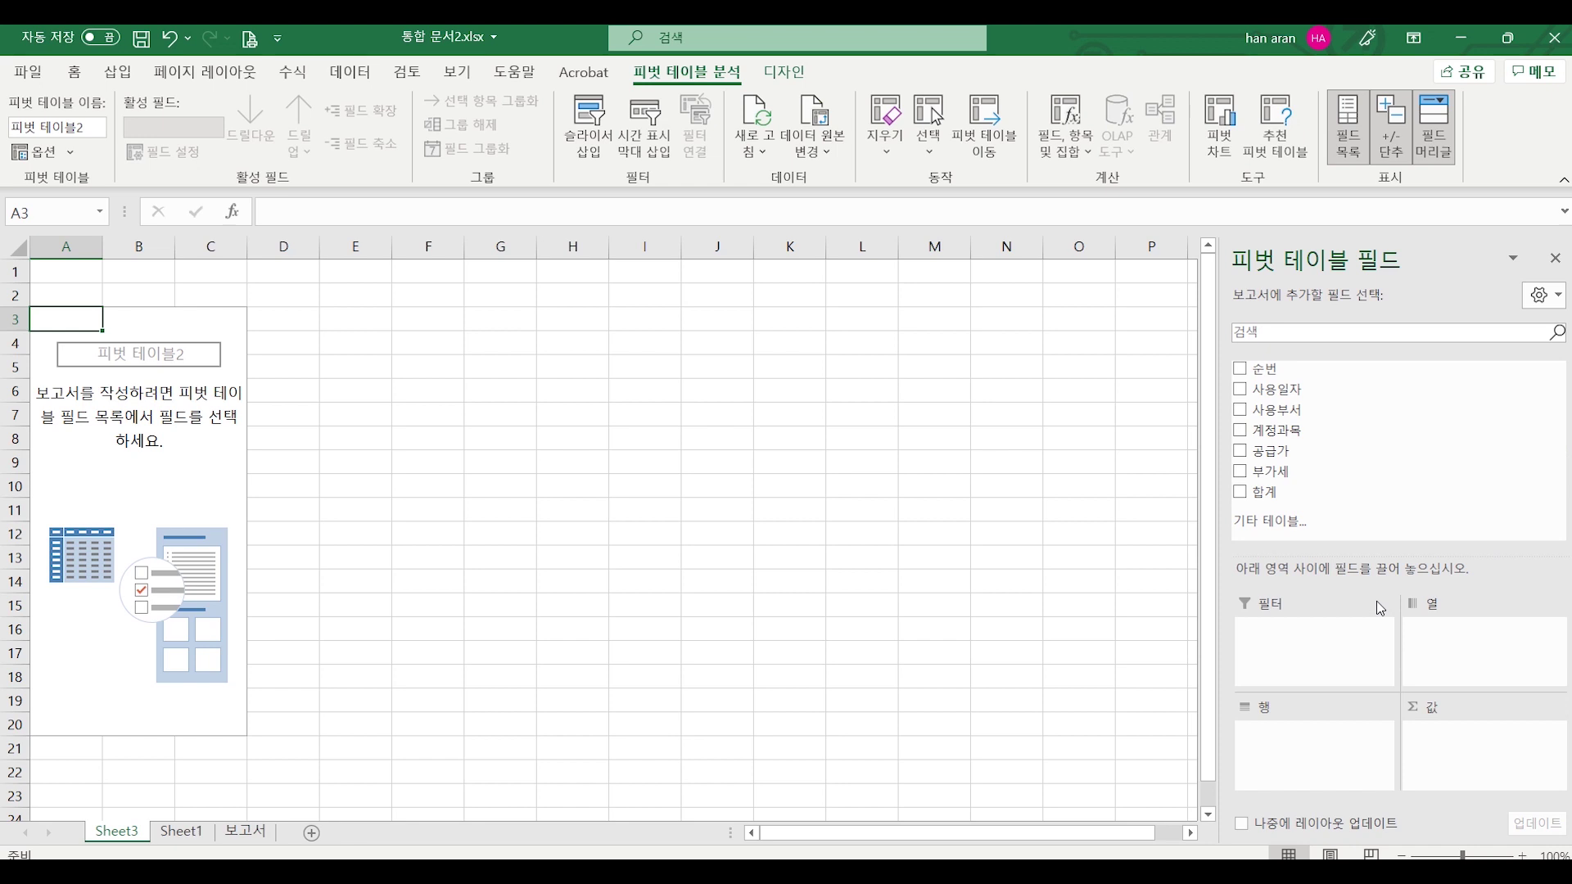
# Add the 사용부서 field to the pivot table's rows and sum the 합계 field as its values.
pyautogui.moveTo(1319, 409); pyautogui.dragTo(1299, 732)
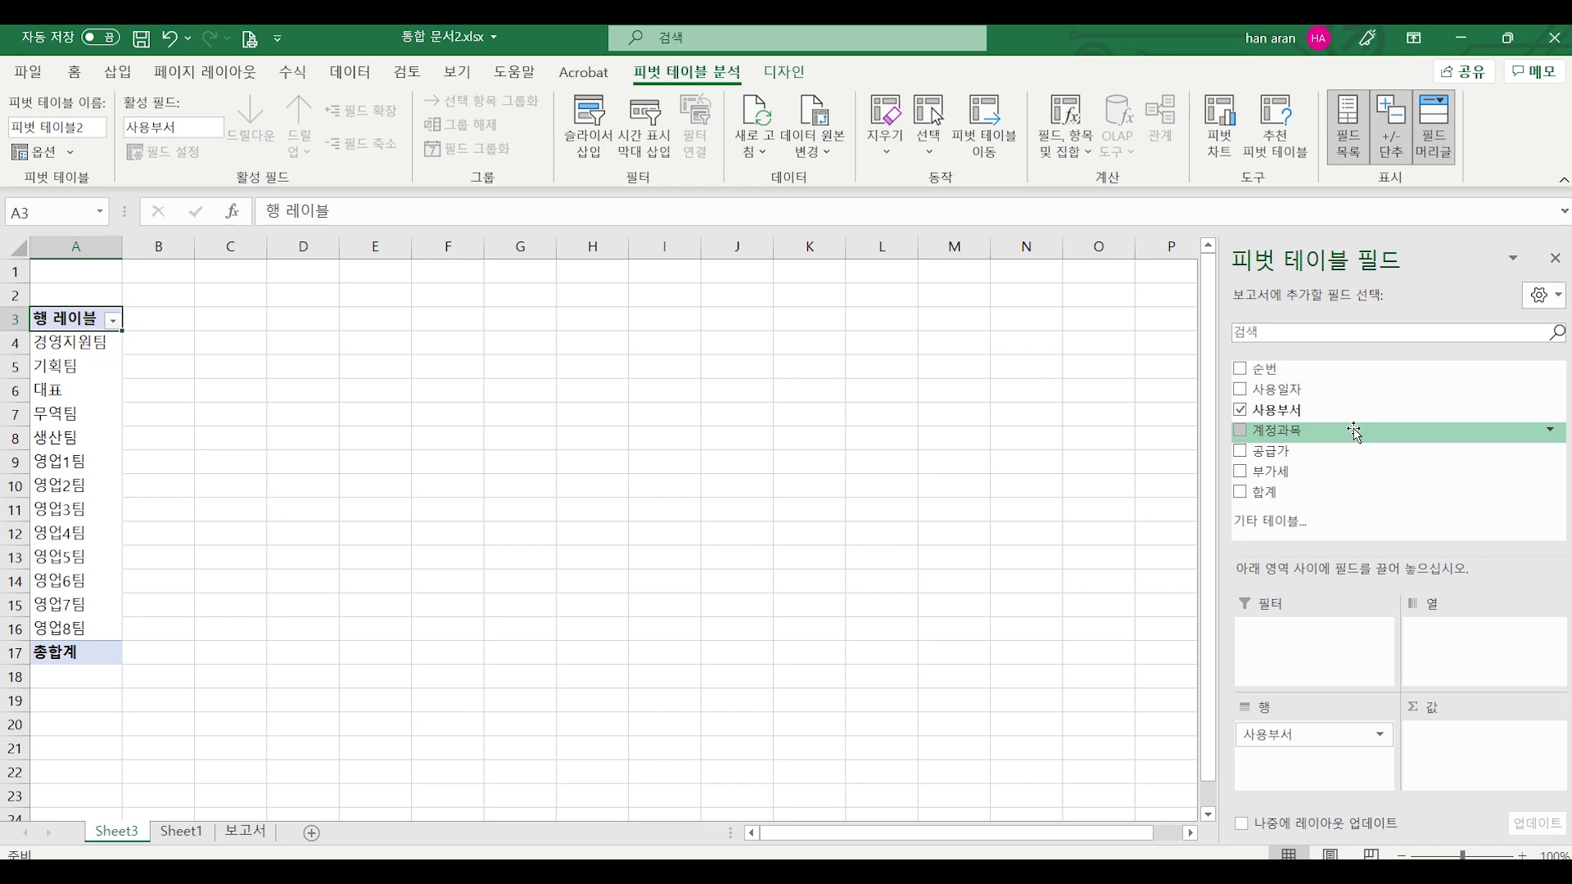
pyautogui.moveTo(1355, 492); pyautogui.dragTo(1445, 759)
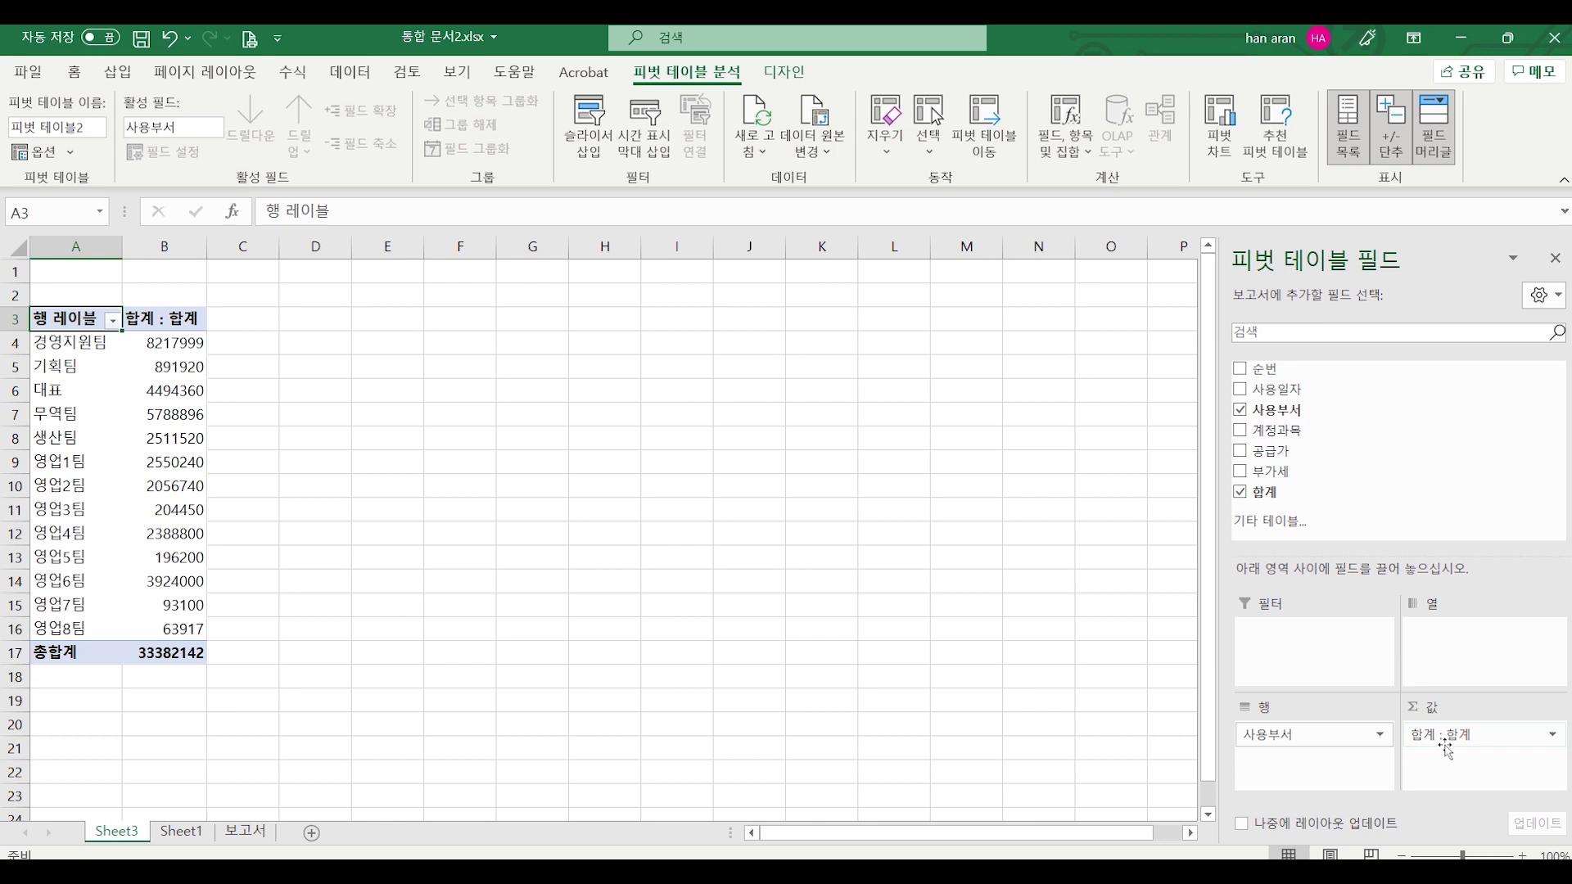
# Replace 사용부서 with 계정과목 as the pivot table's row field.
pyautogui.click(1327, 736)
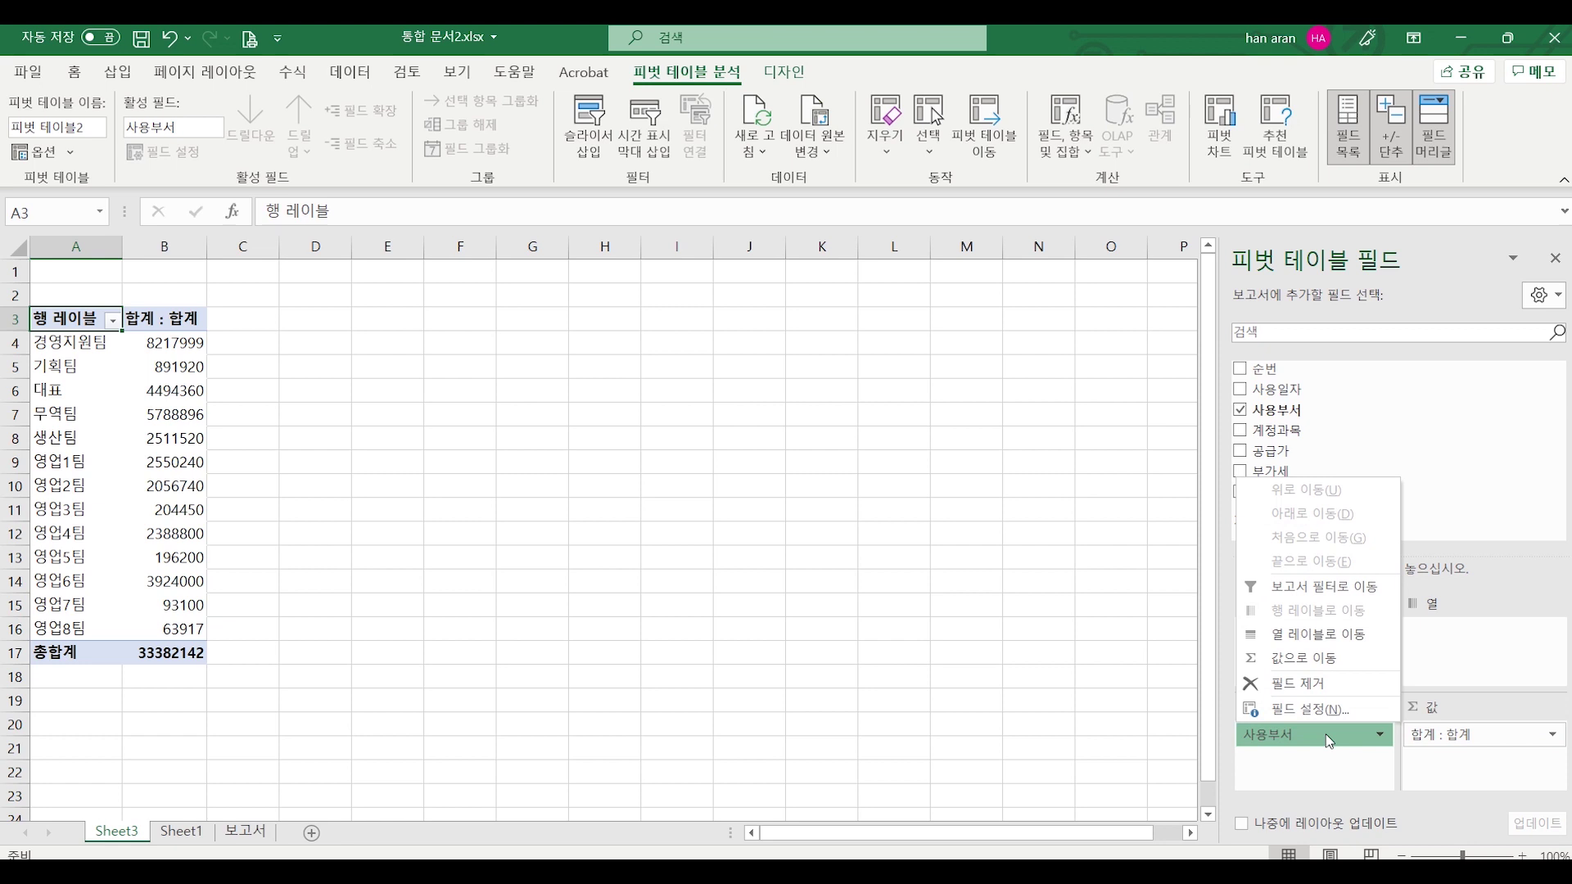
pyautogui.click(1327, 686)
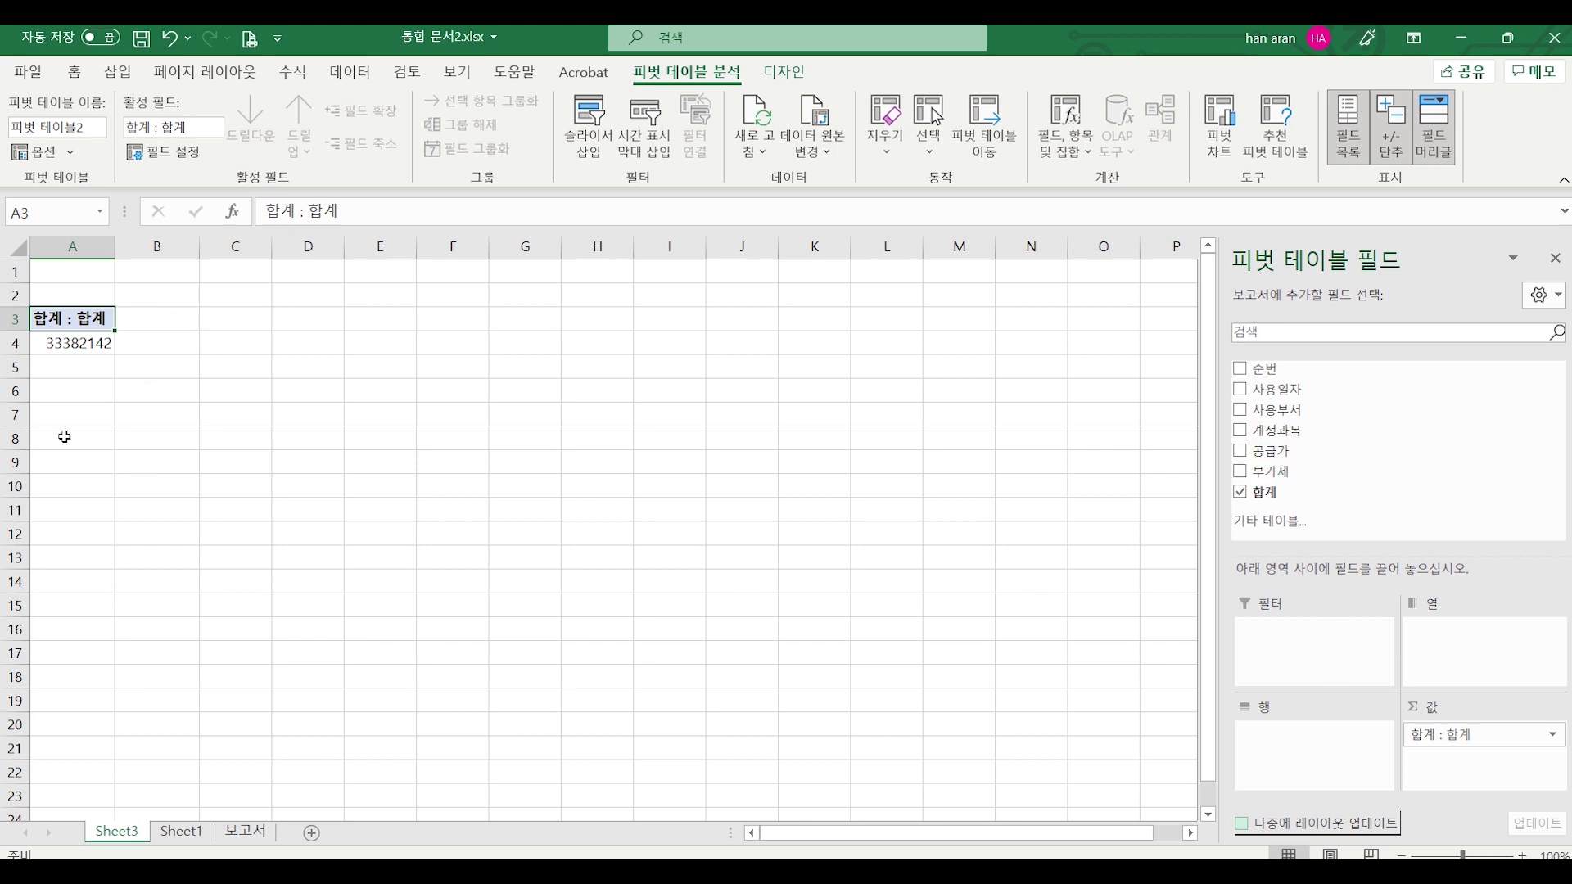
pyautogui.moveTo(1278, 431); pyautogui.dragTo(1318, 743)
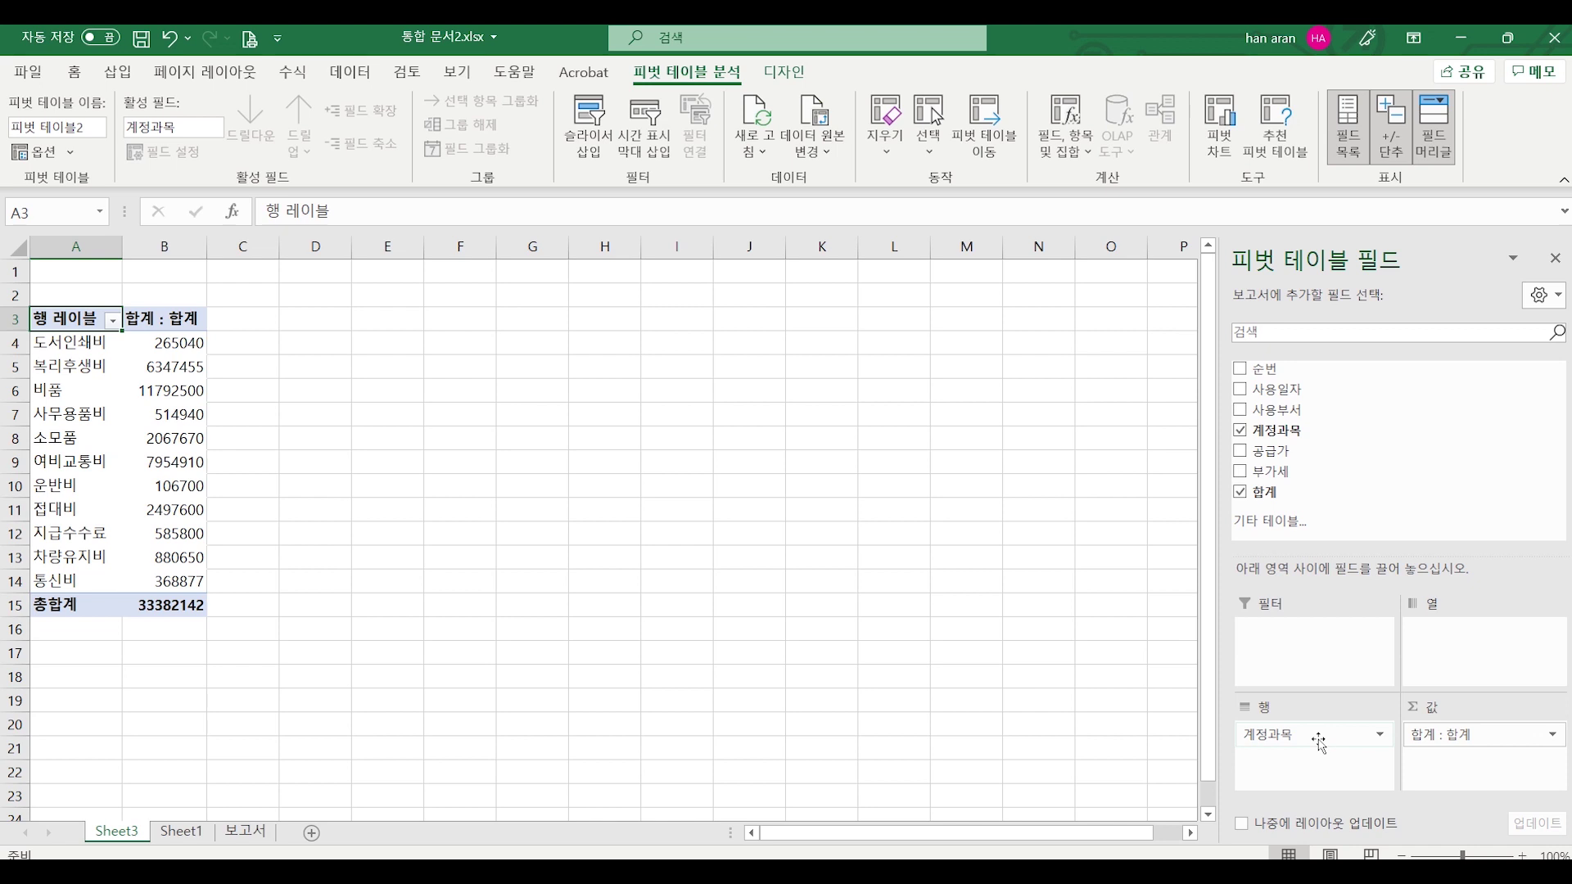
# Summarize the 합계 value field by count (개수) instead of sum.
pyautogui.click(1472, 737)
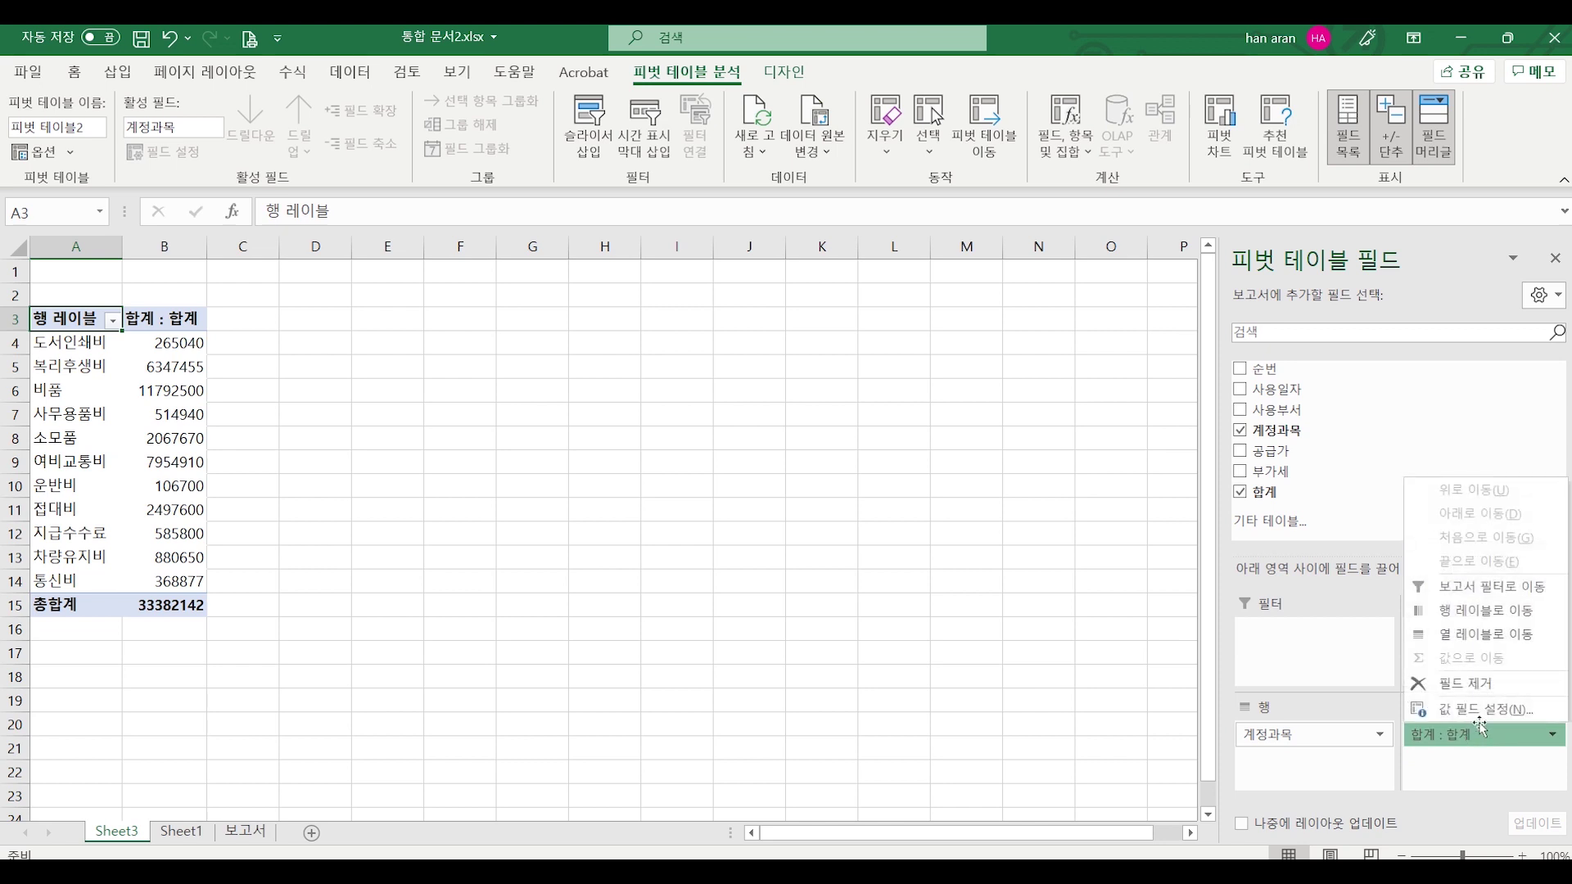
pyautogui.click(1536, 711)
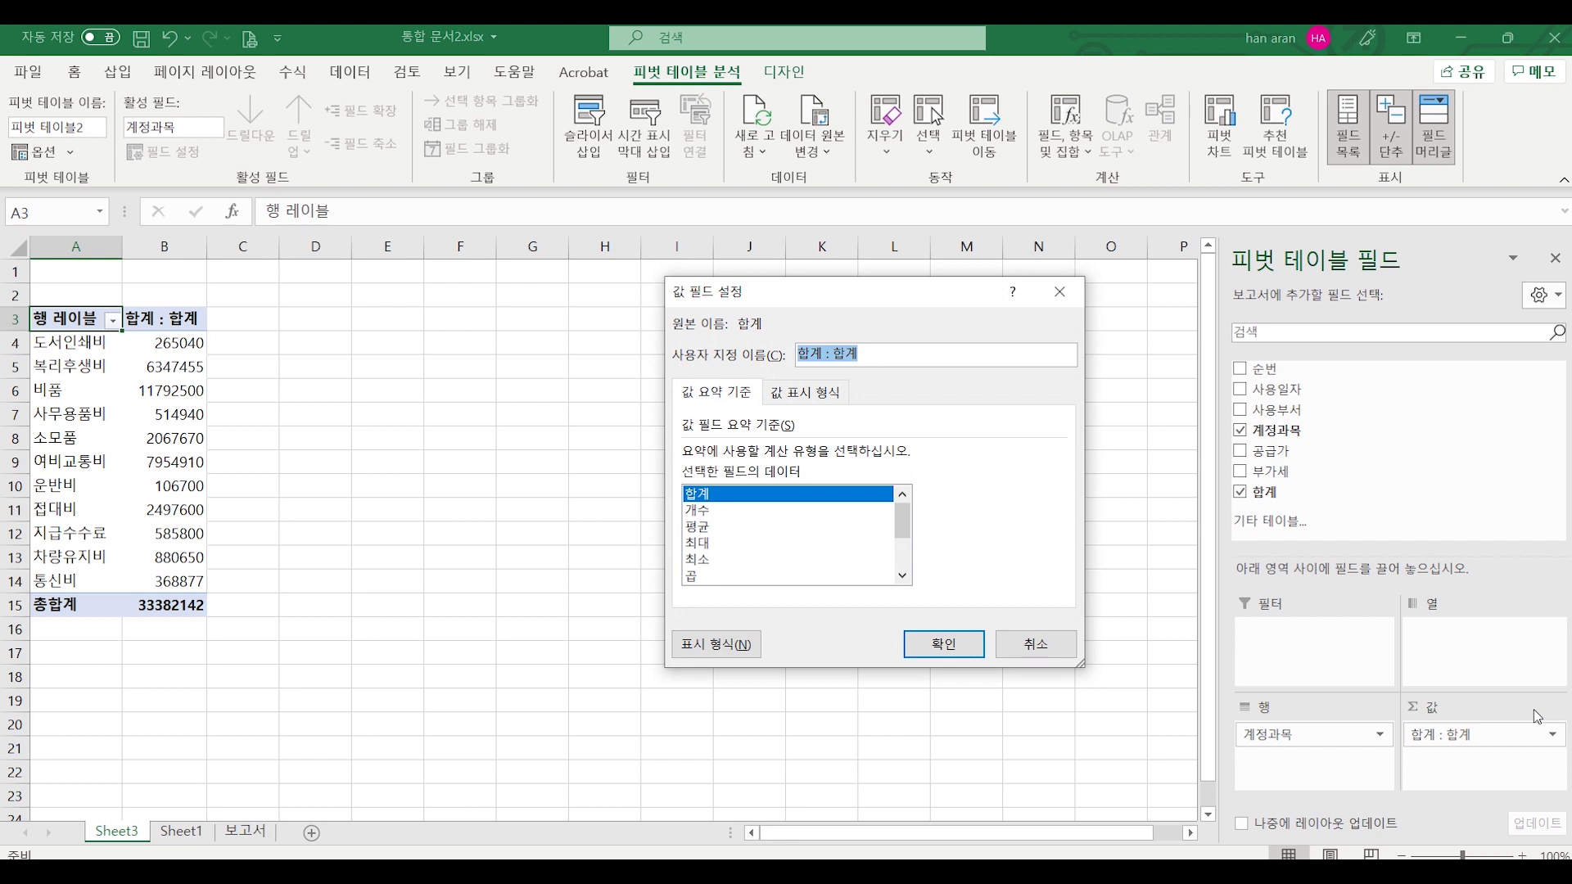
pyautogui.click(709, 515)
pyautogui.click(944, 643)
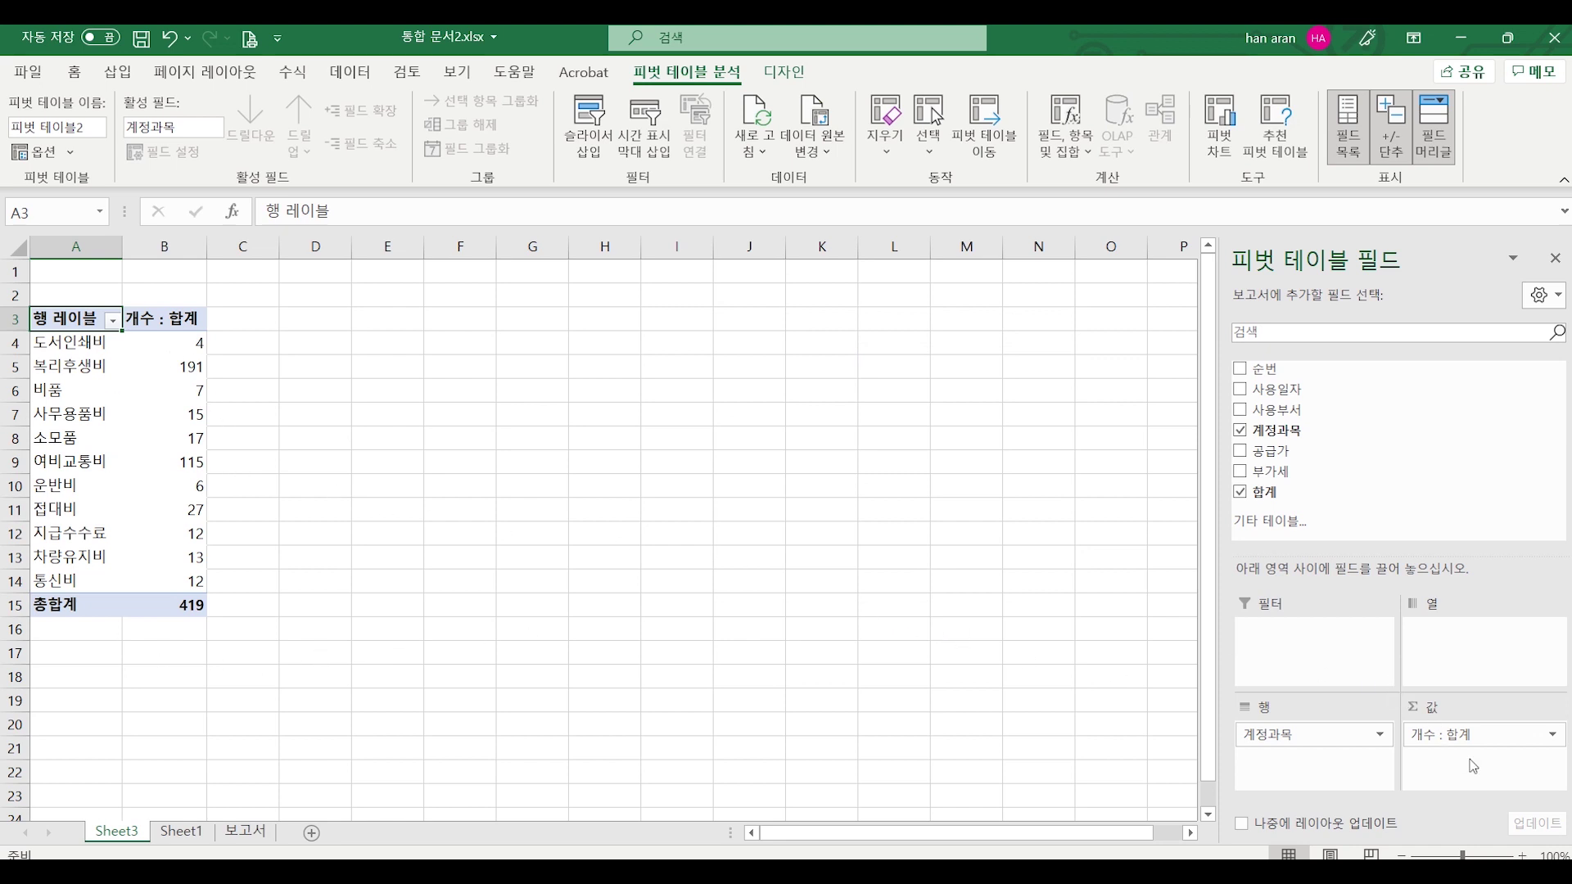
# Set the 합계 value field's summary calculation back to sum (합계).
pyautogui.click(1545, 733)
pyautogui.click(1537, 711)
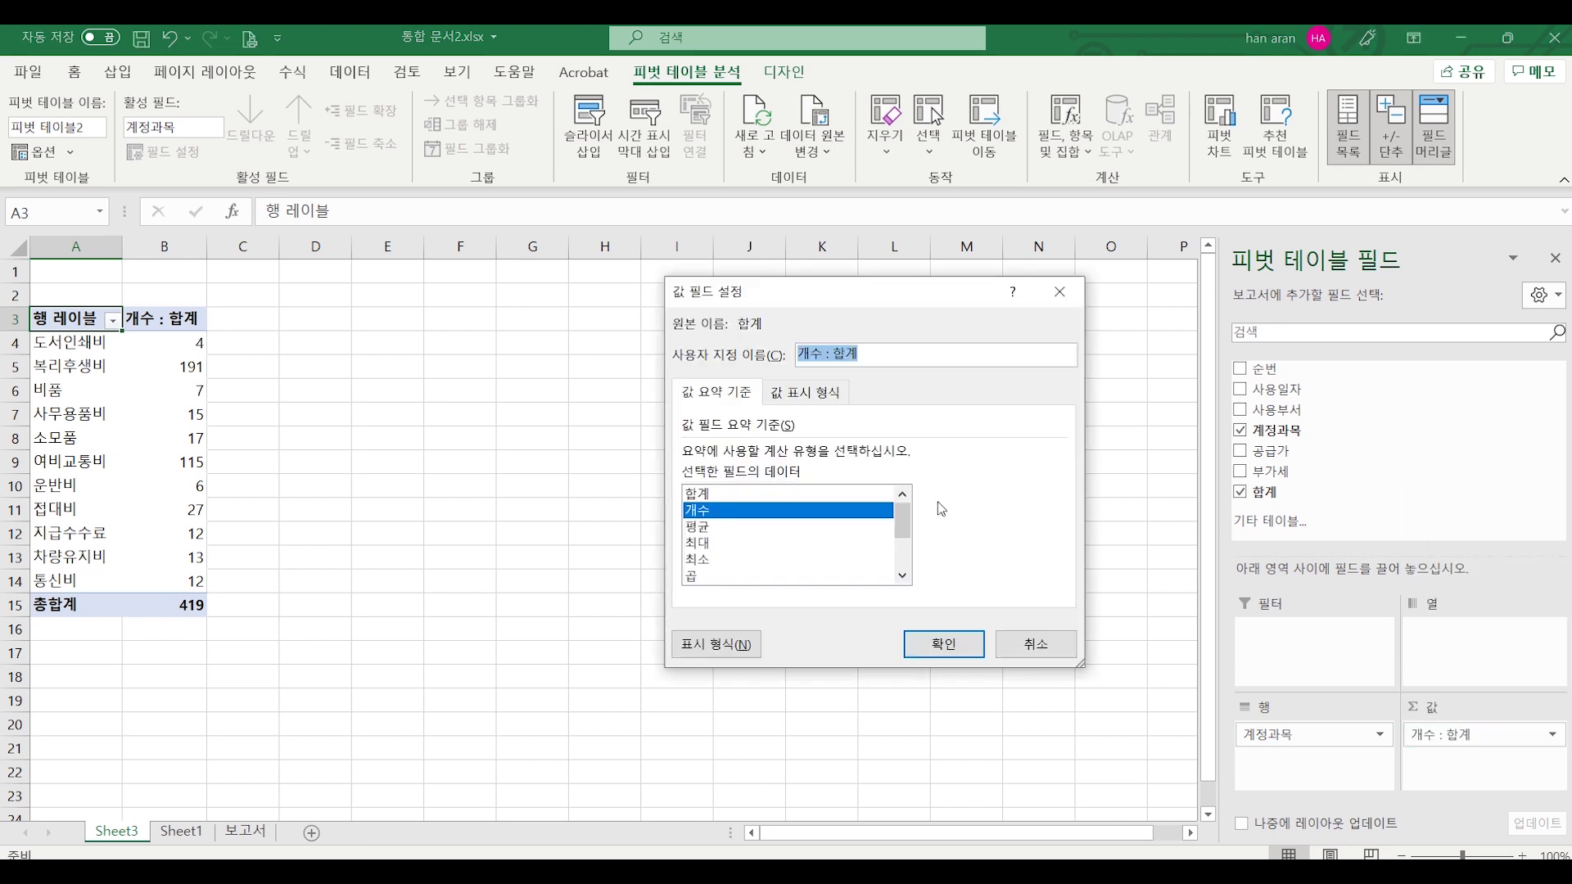
pyautogui.click(746, 495)
pyautogui.click(943, 643)
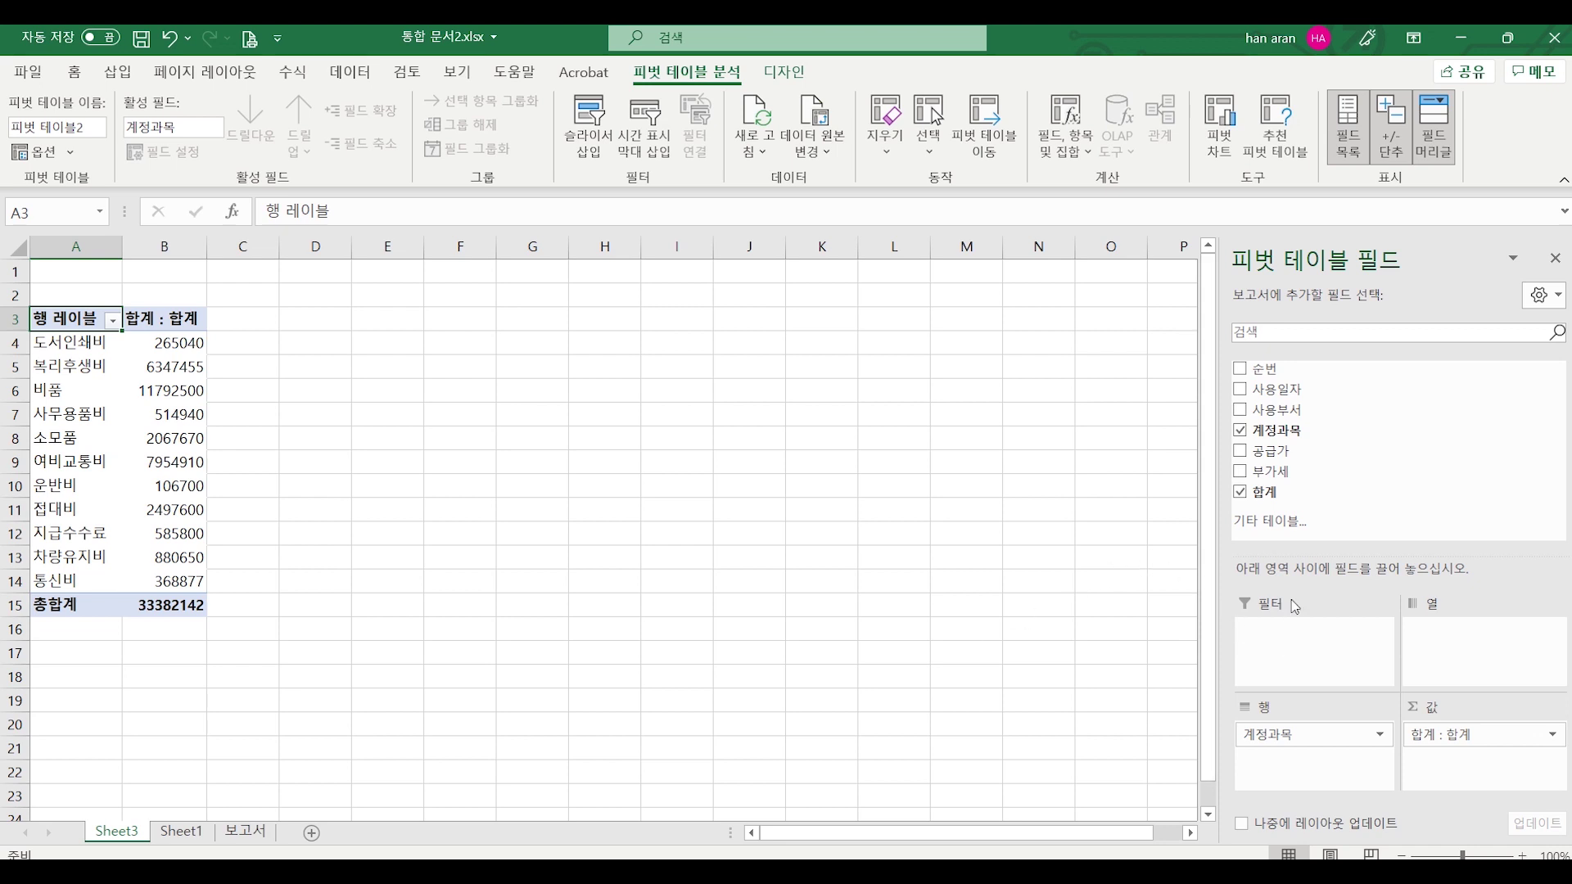
# Add 사용부서 as a report filter and filter the pivot table to 경영지원팀.
pyautogui.moveTo(1270, 409); pyautogui.dragTo(1302, 638)
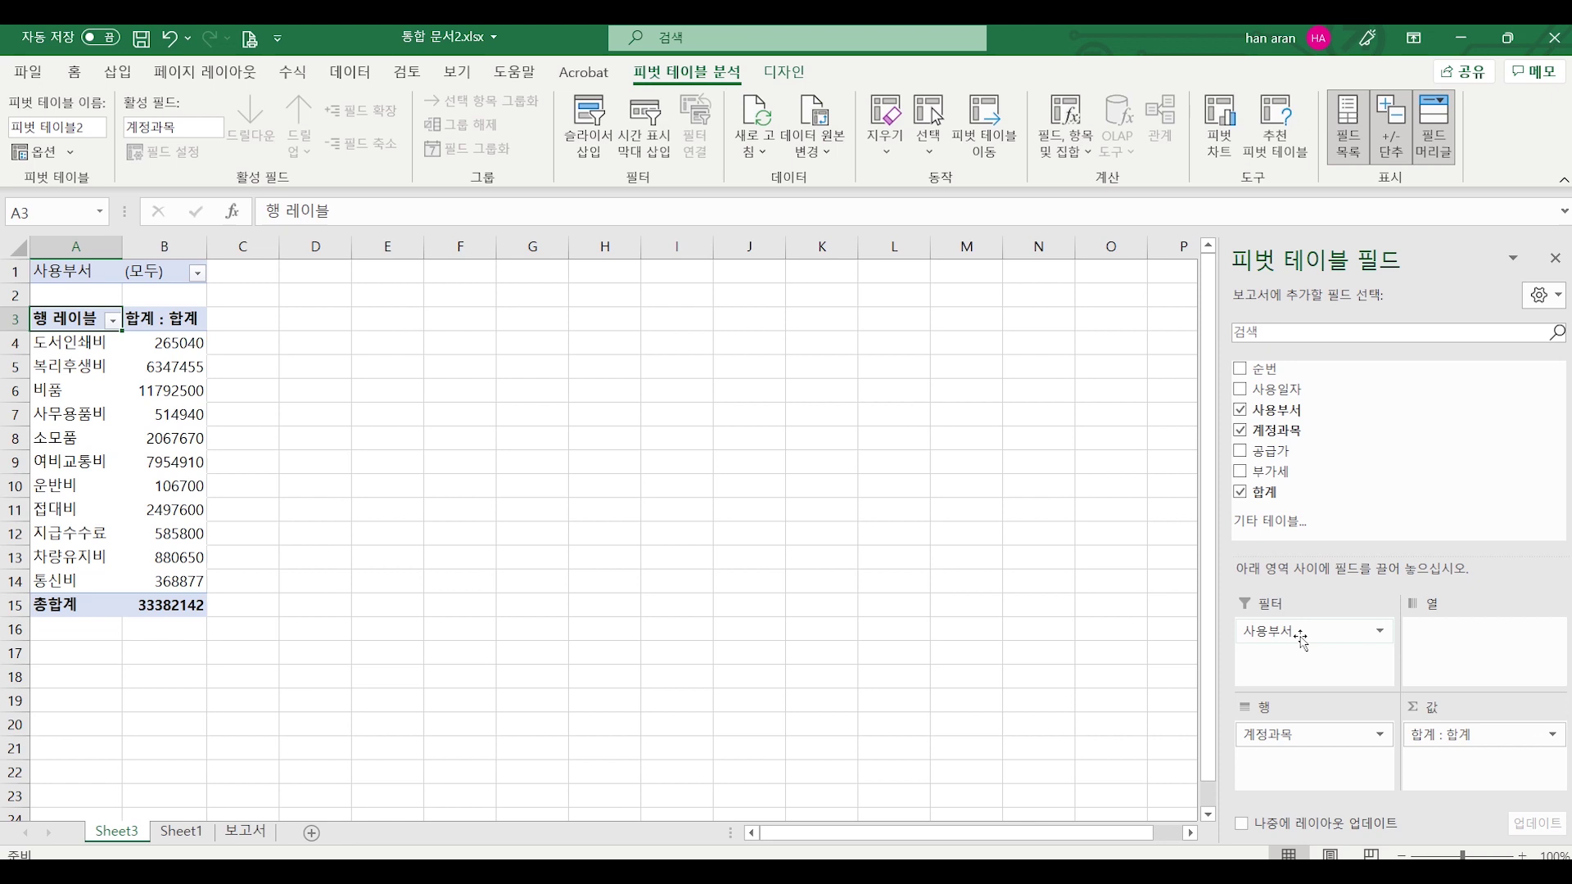
pyautogui.click(199, 275)
pyautogui.click(53, 343)
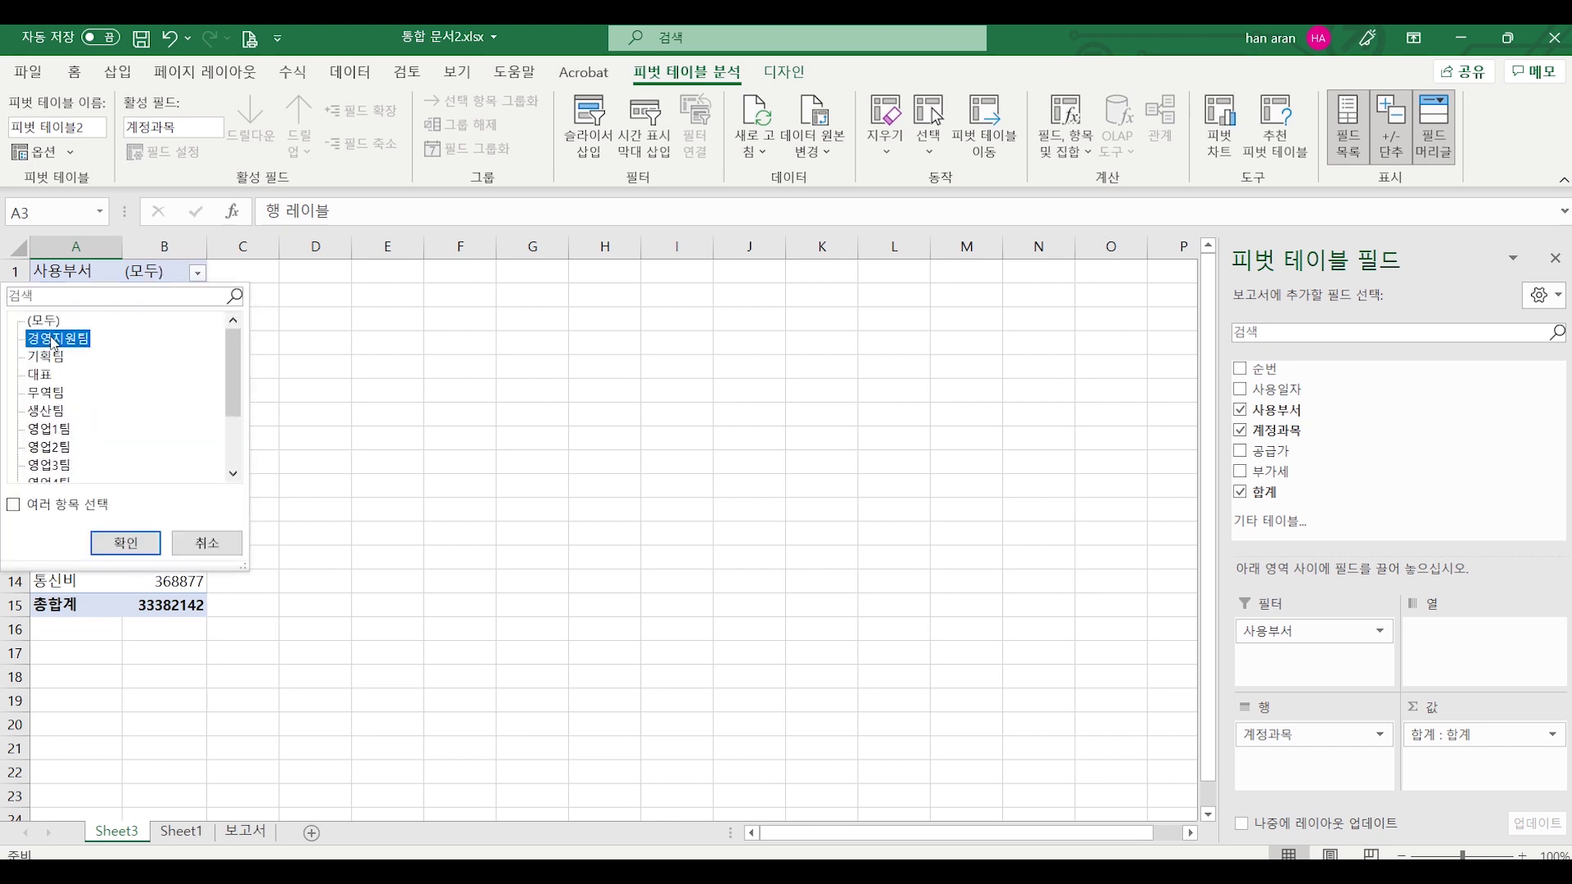
pyautogui.click(129, 544)
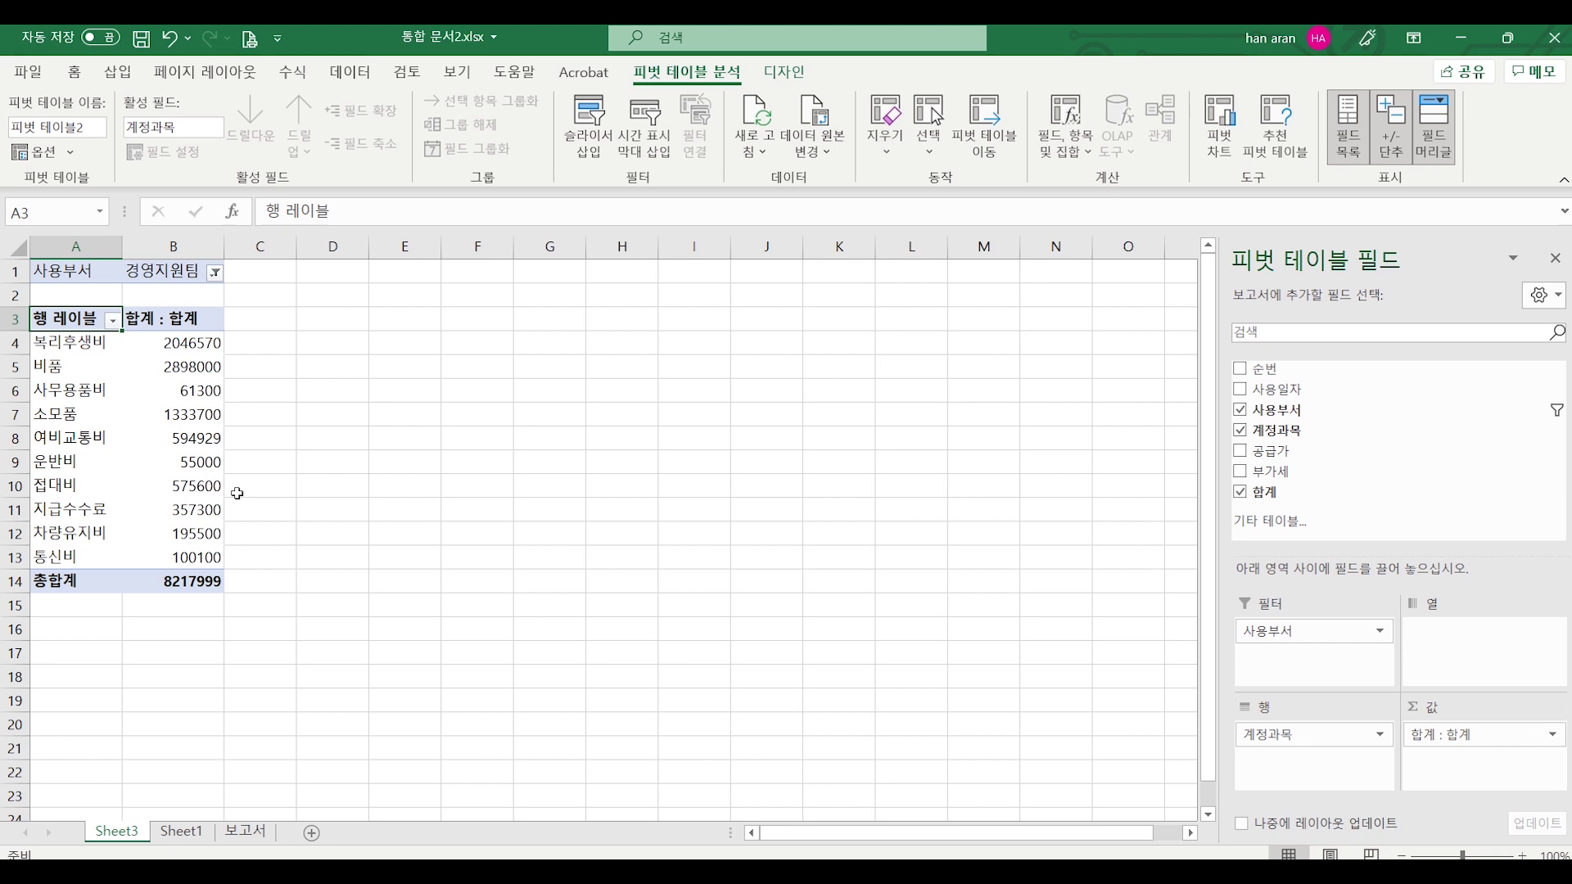
# Remove the 사용부서 report filter and add 사용부서 as the pivot table's column field.
pyautogui.click(1281, 630)
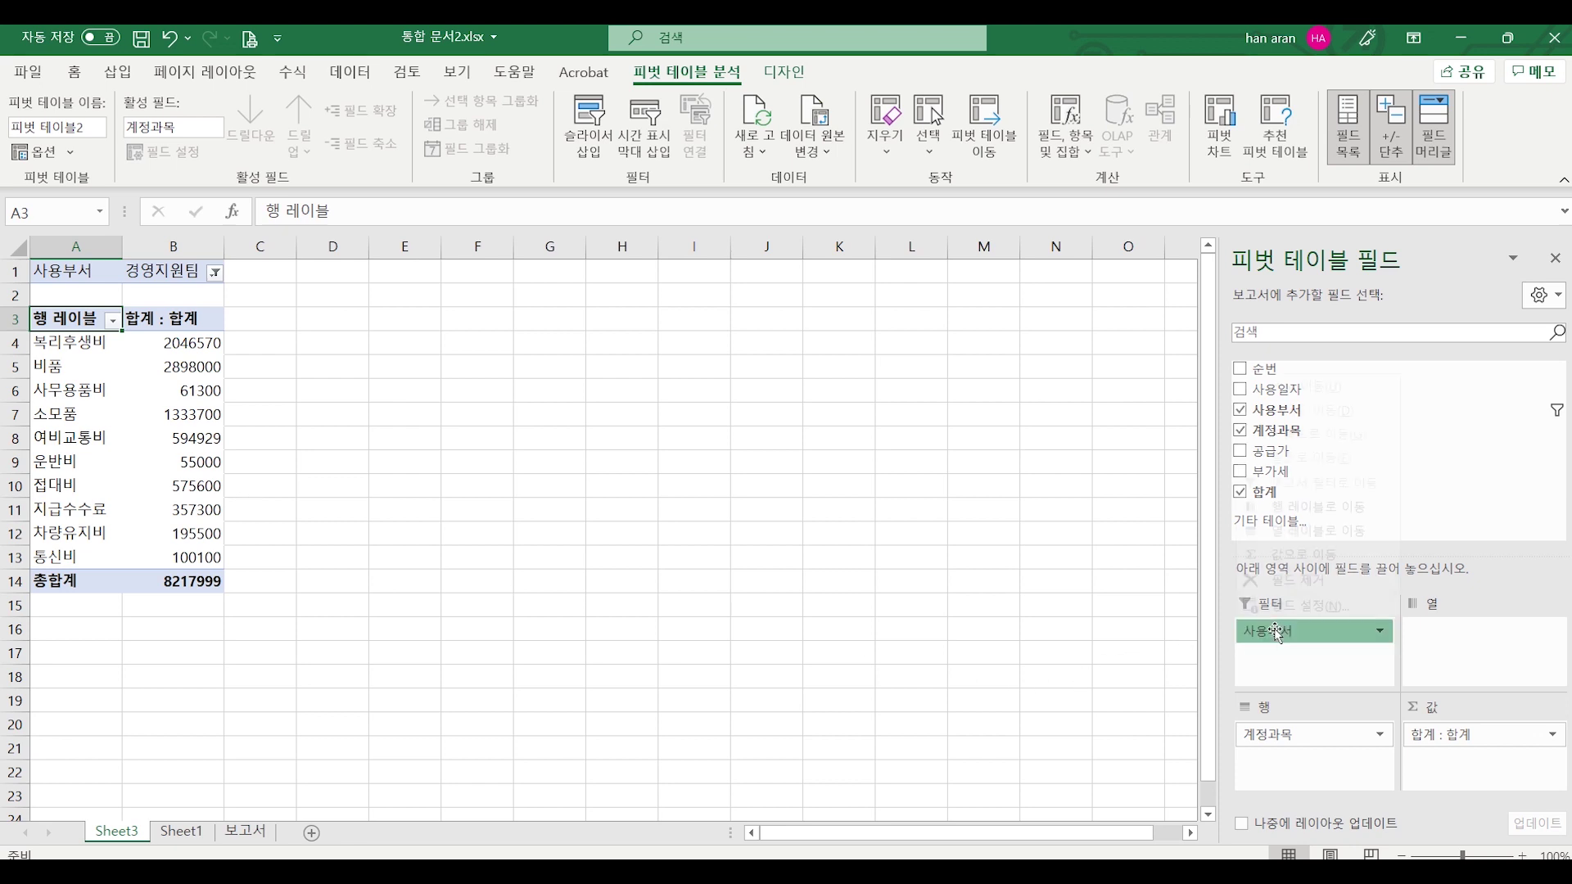
pyautogui.click(1286, 581)
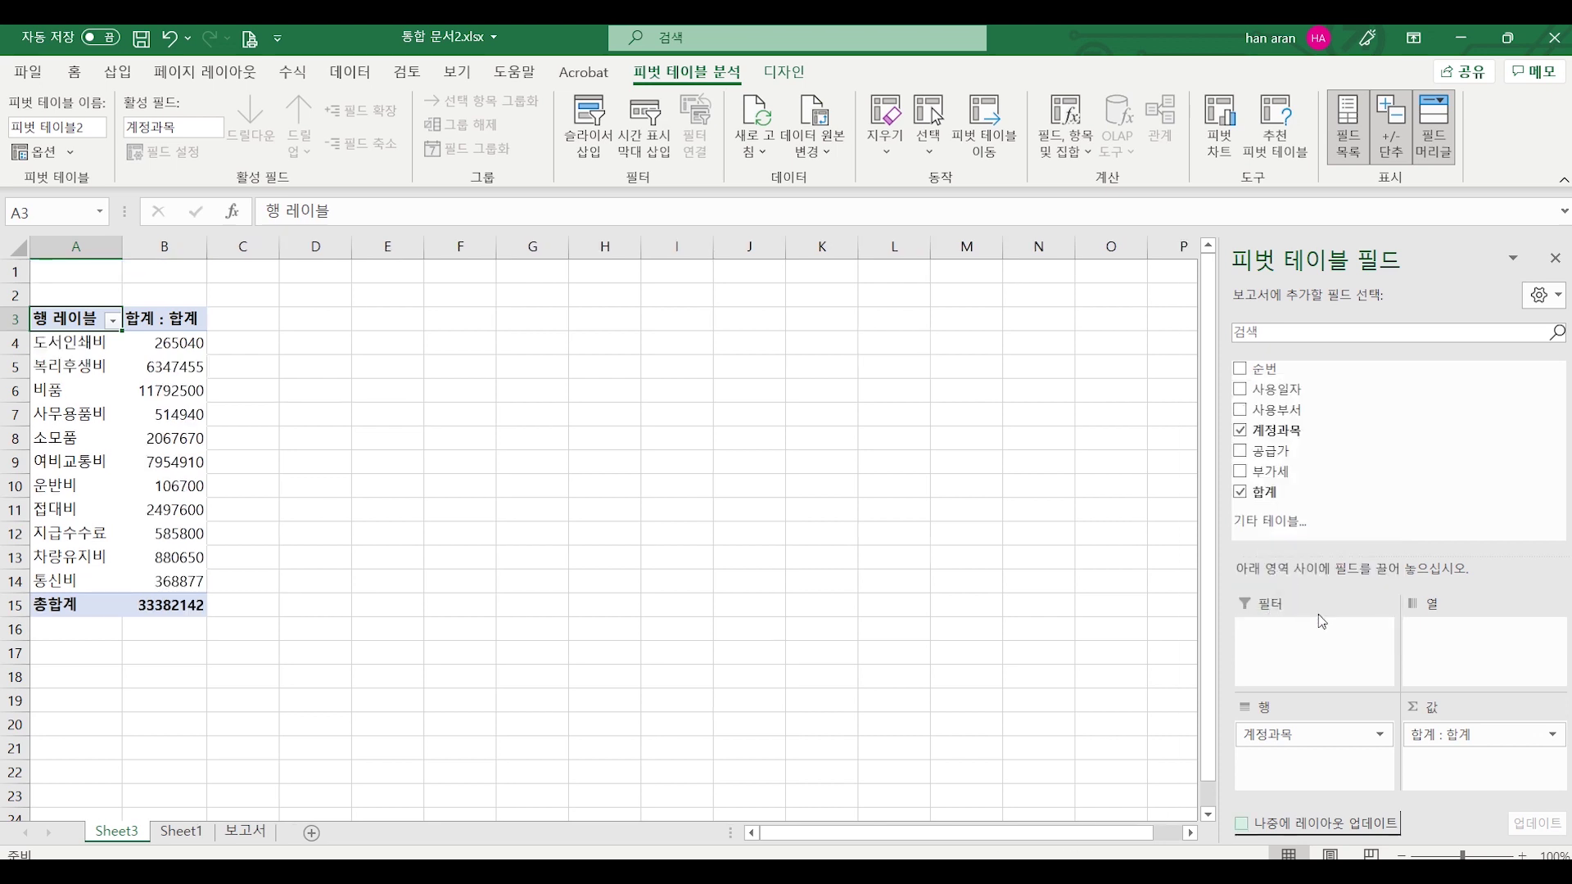
pyautogui.moveTo(1282, 419); pyautogui.dragTo(1429, 632)
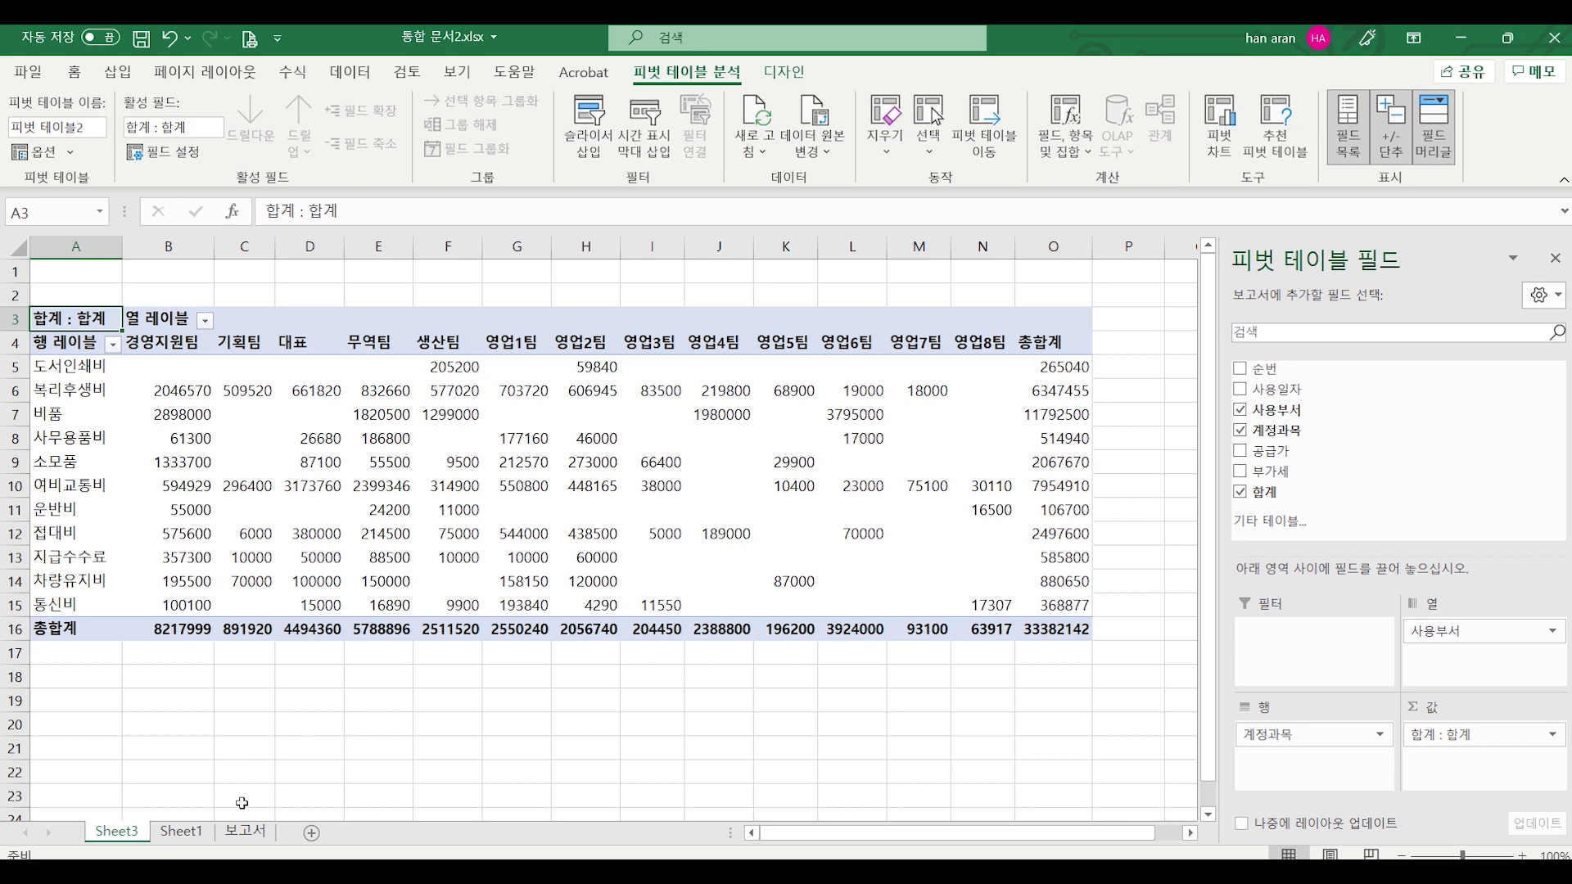
# Examine the monthly welfare expense table on the 보고서 sheet and select the first 3월 cell, D3.
pyautogui.click(246, 832)
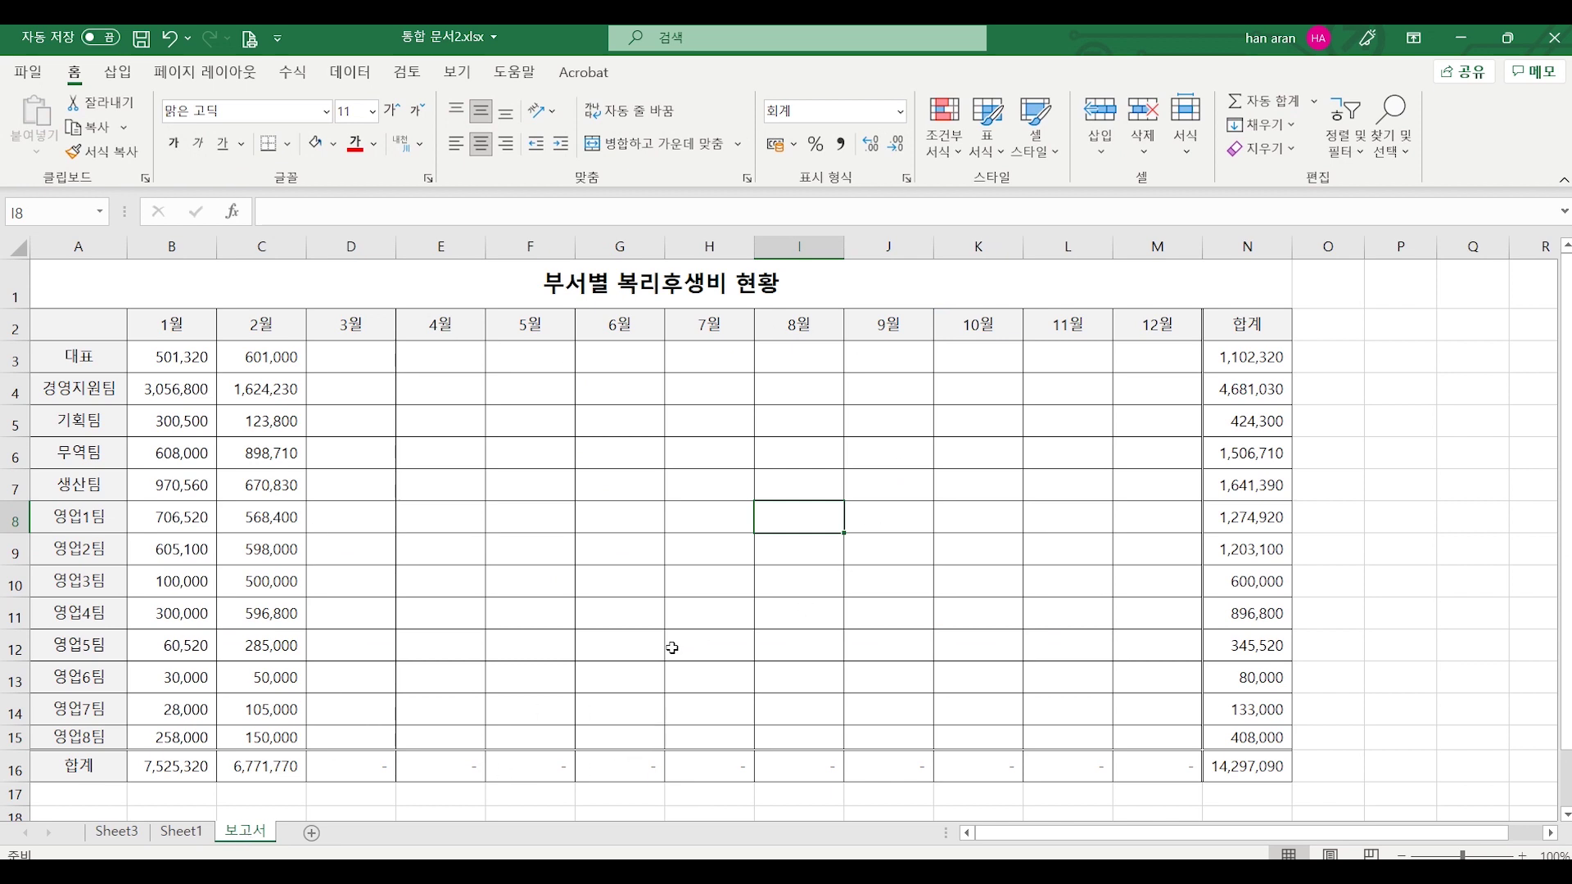
pyautogui.click(322, 728)
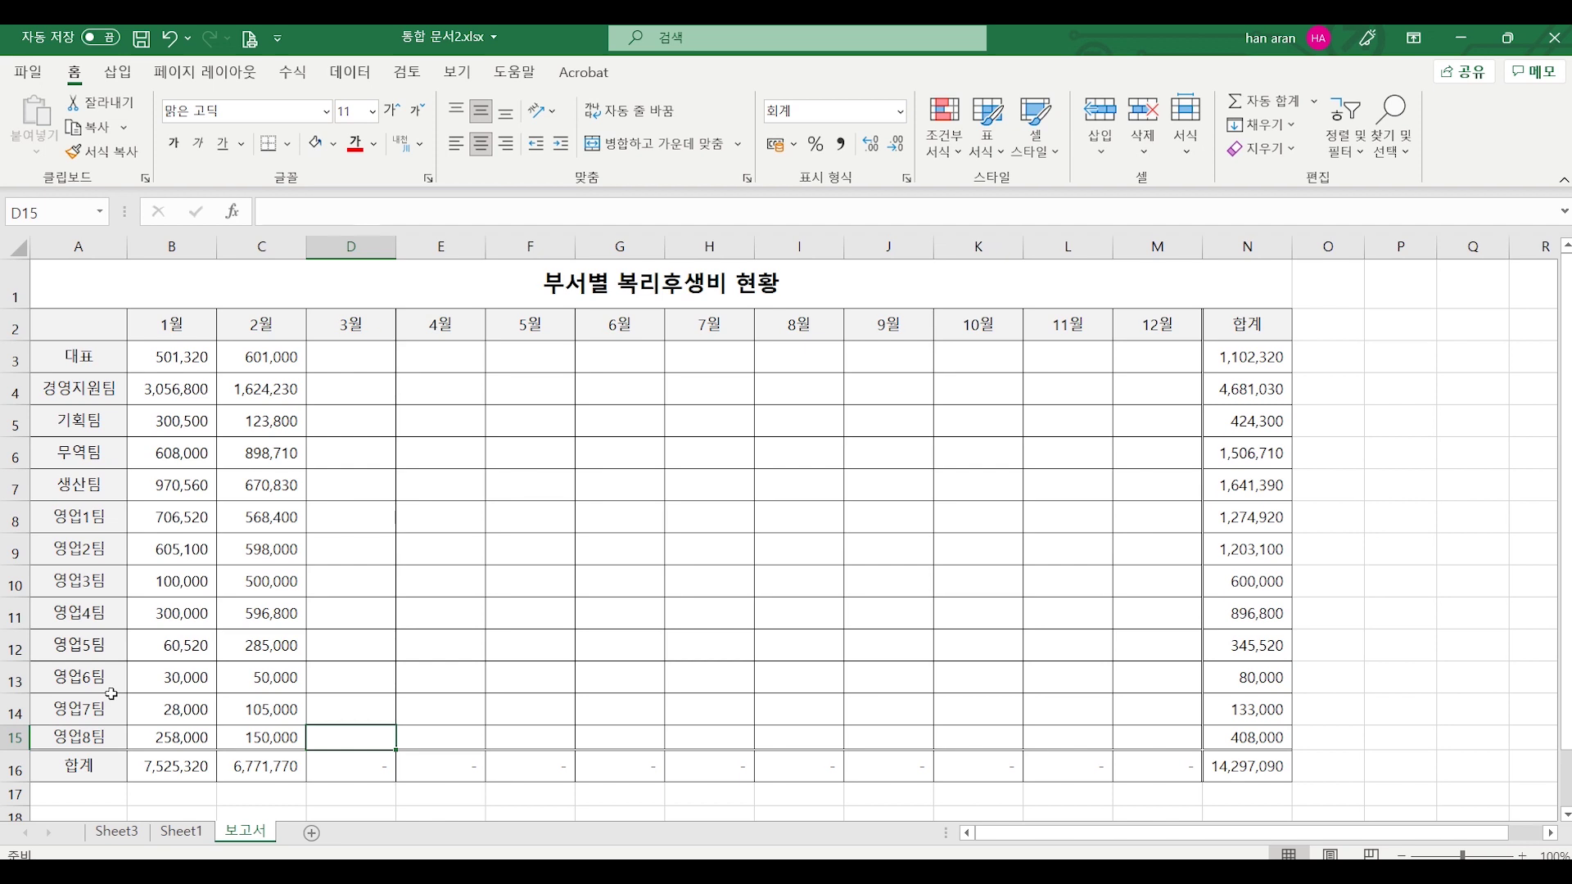
pyautogui.click(198, 383)
pyautogui.moveTo(198, 383); pyautogui.dragTo(270, 687)
pyautogui.moveTo(351, 365); pyautogui.dragTo(361, 410)
pyautogui.scroll(1, 360, 426)
pyautogui.click(364, 366)
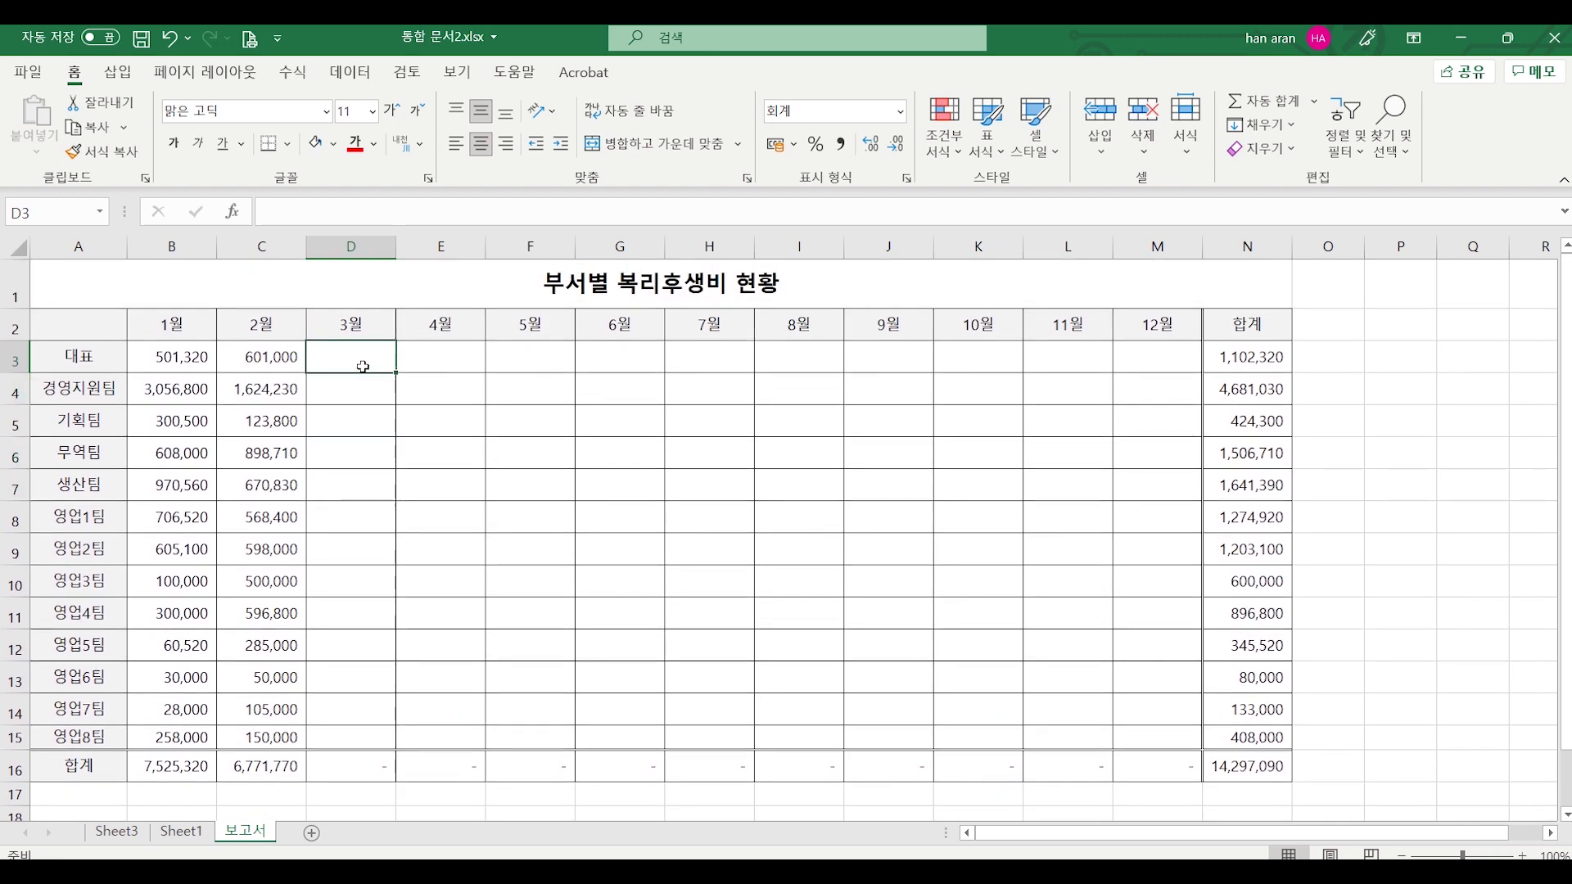
# On Sheet3, move 계정과목 to the pivot table's report filter and 사용부서 to its rows.
pyautogui.click(120, 832)
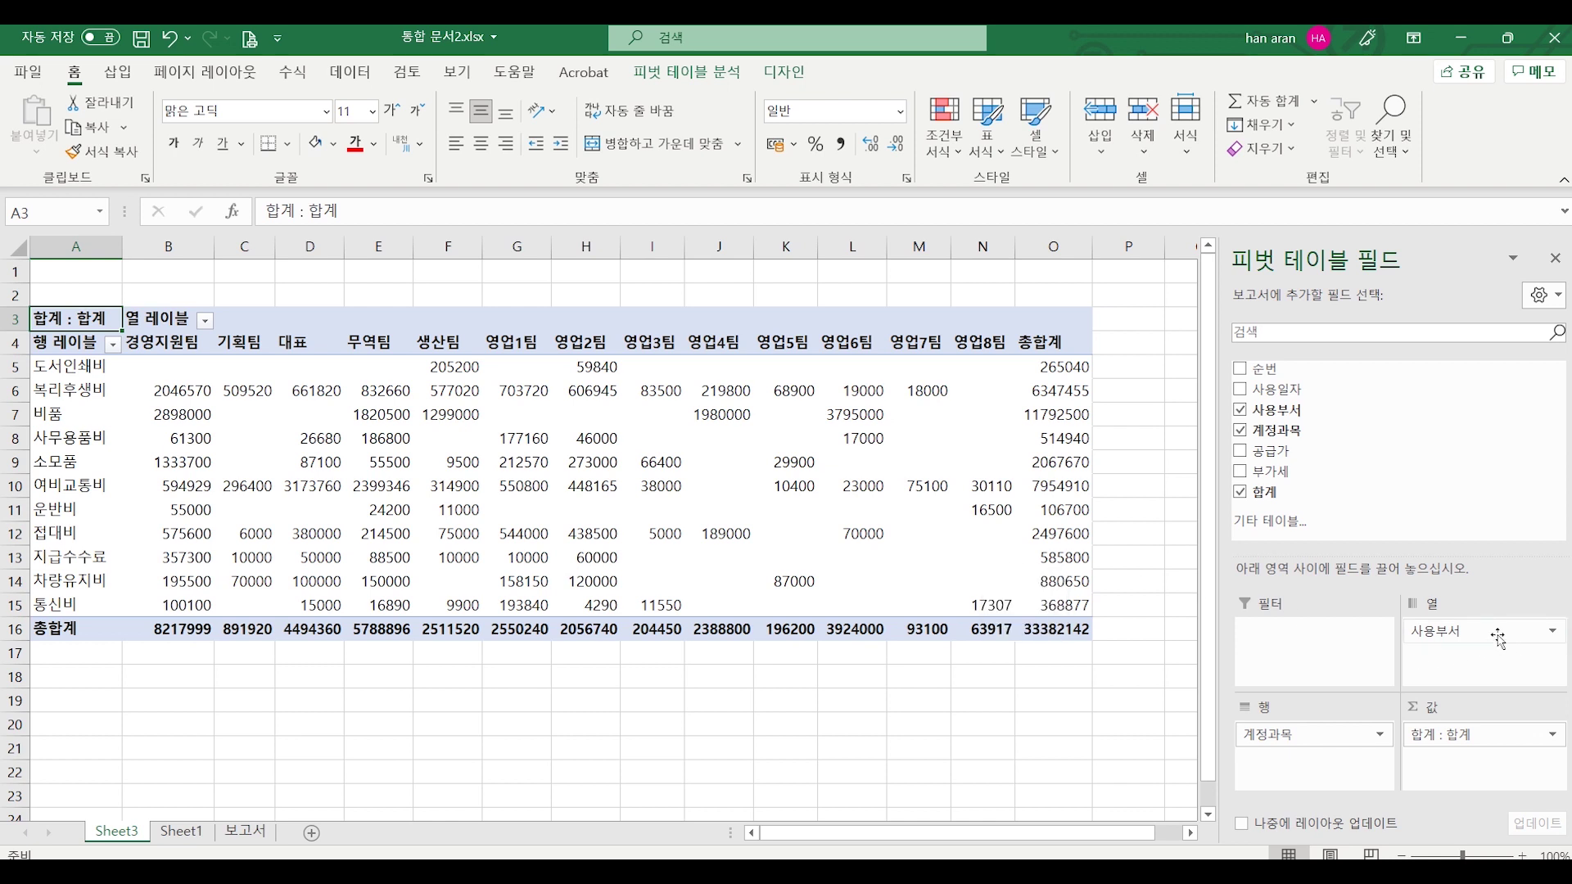
pyautogui.moveTo(1314, 735); pyautogui.dragTo(1319, 635)
pyautogui.moveTo(1446, 631); pyautogui.dragTo(1302, 762)
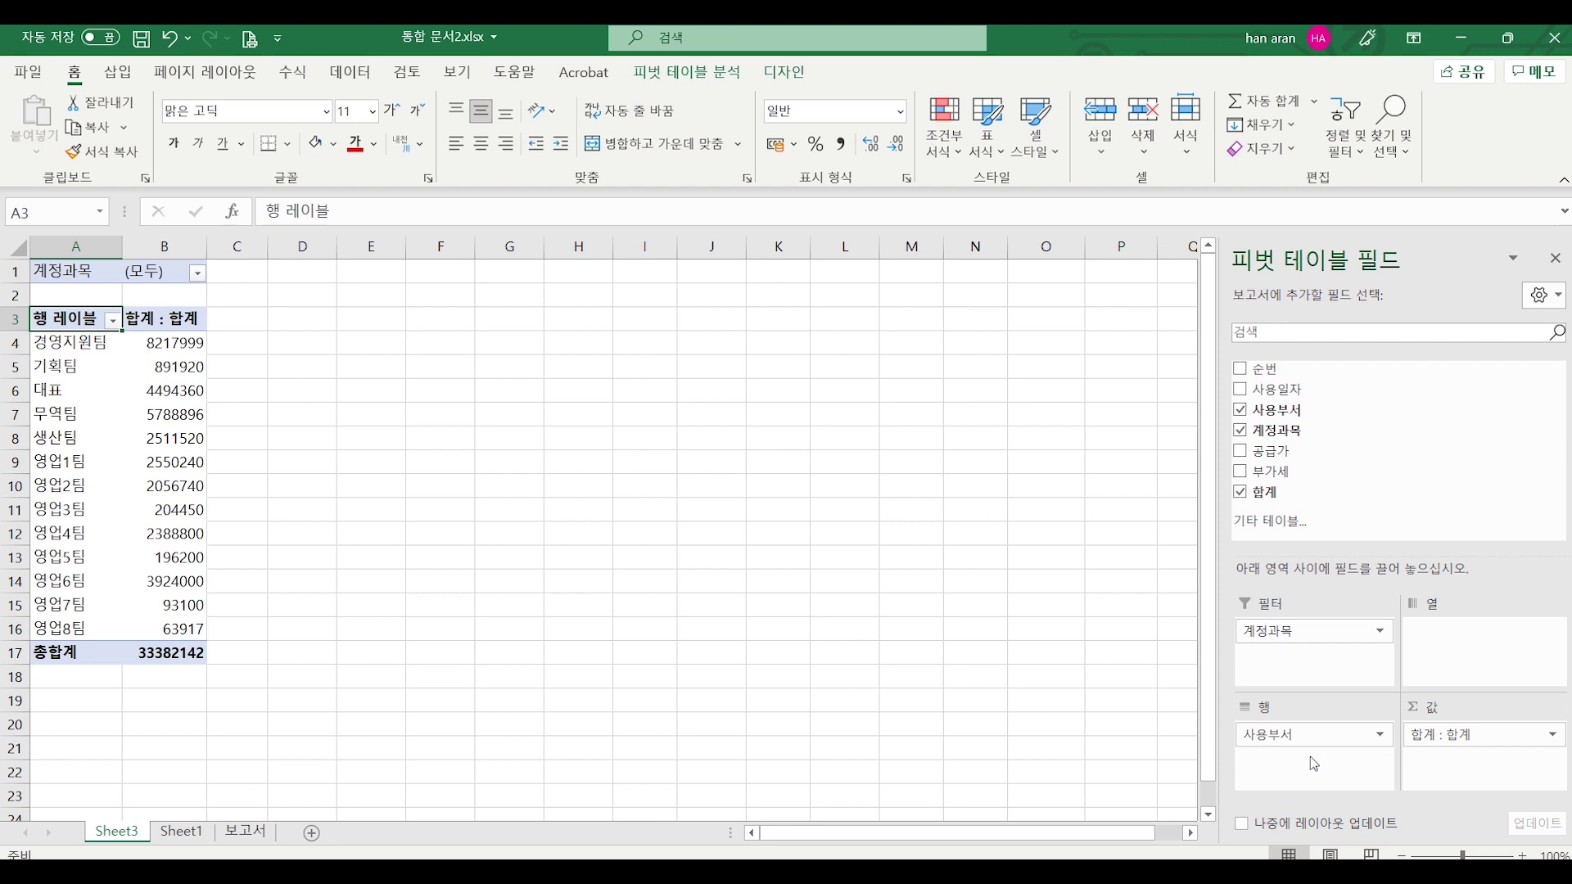
# Filter the pivot table's 계정과목 to 복리후생비.
pyautogui.click(197, 273)
pyautogui.click(85, 359)
pyautogui.click(136, 541)
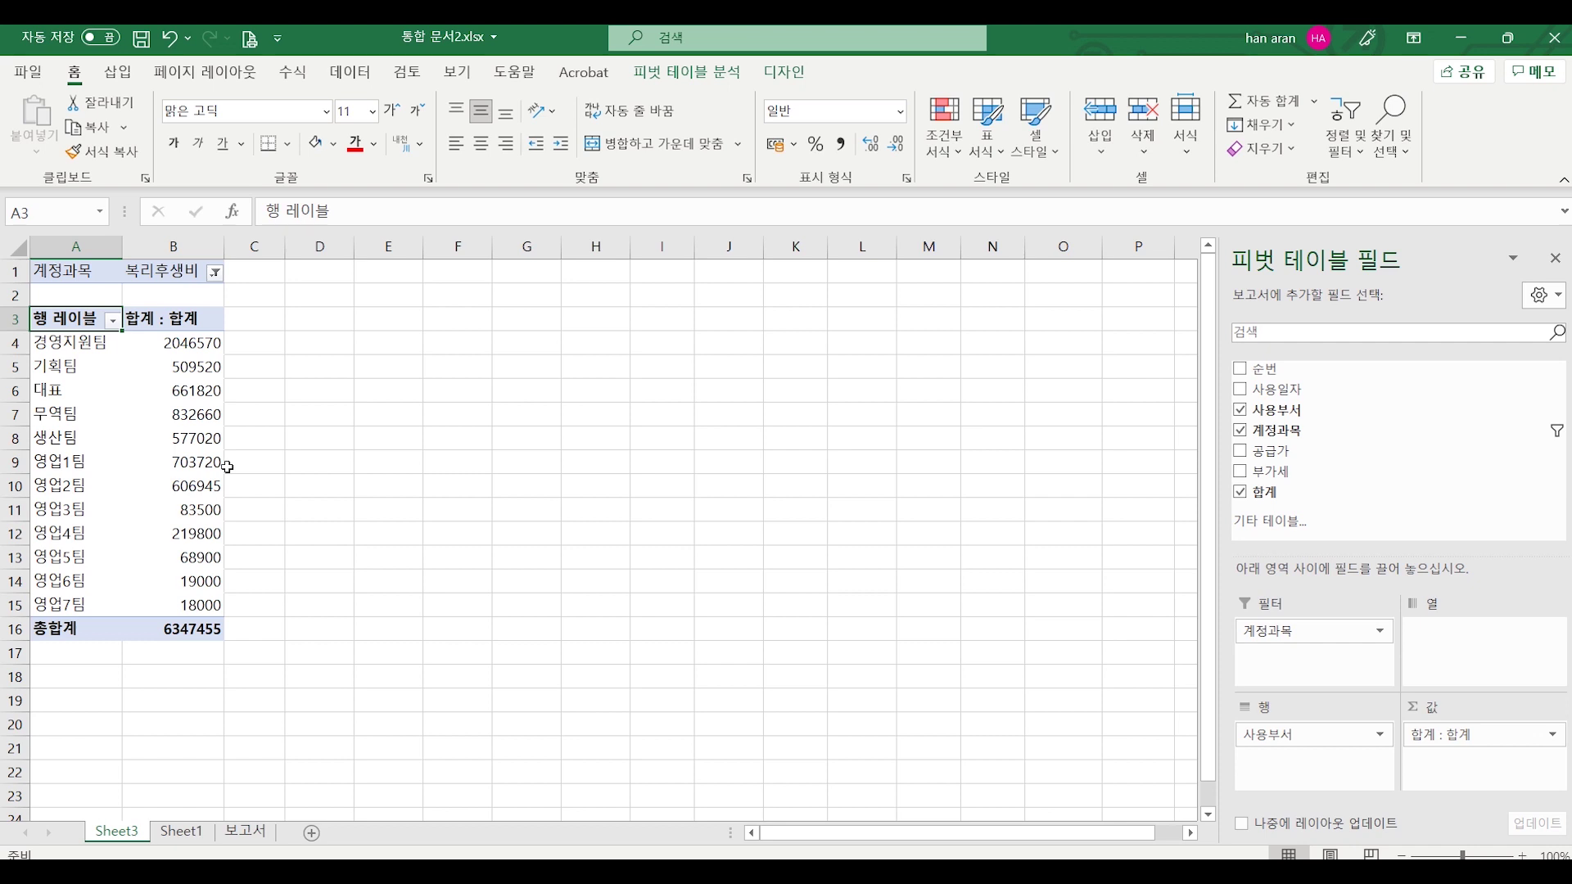
# Compare the pivot table's department list and amounts with the department rows on the 보고서 sheet.
pyautogui.click(177, 345)
pyautogui.moveTo(152, 354); pyautogui.dragTo(112, 583)
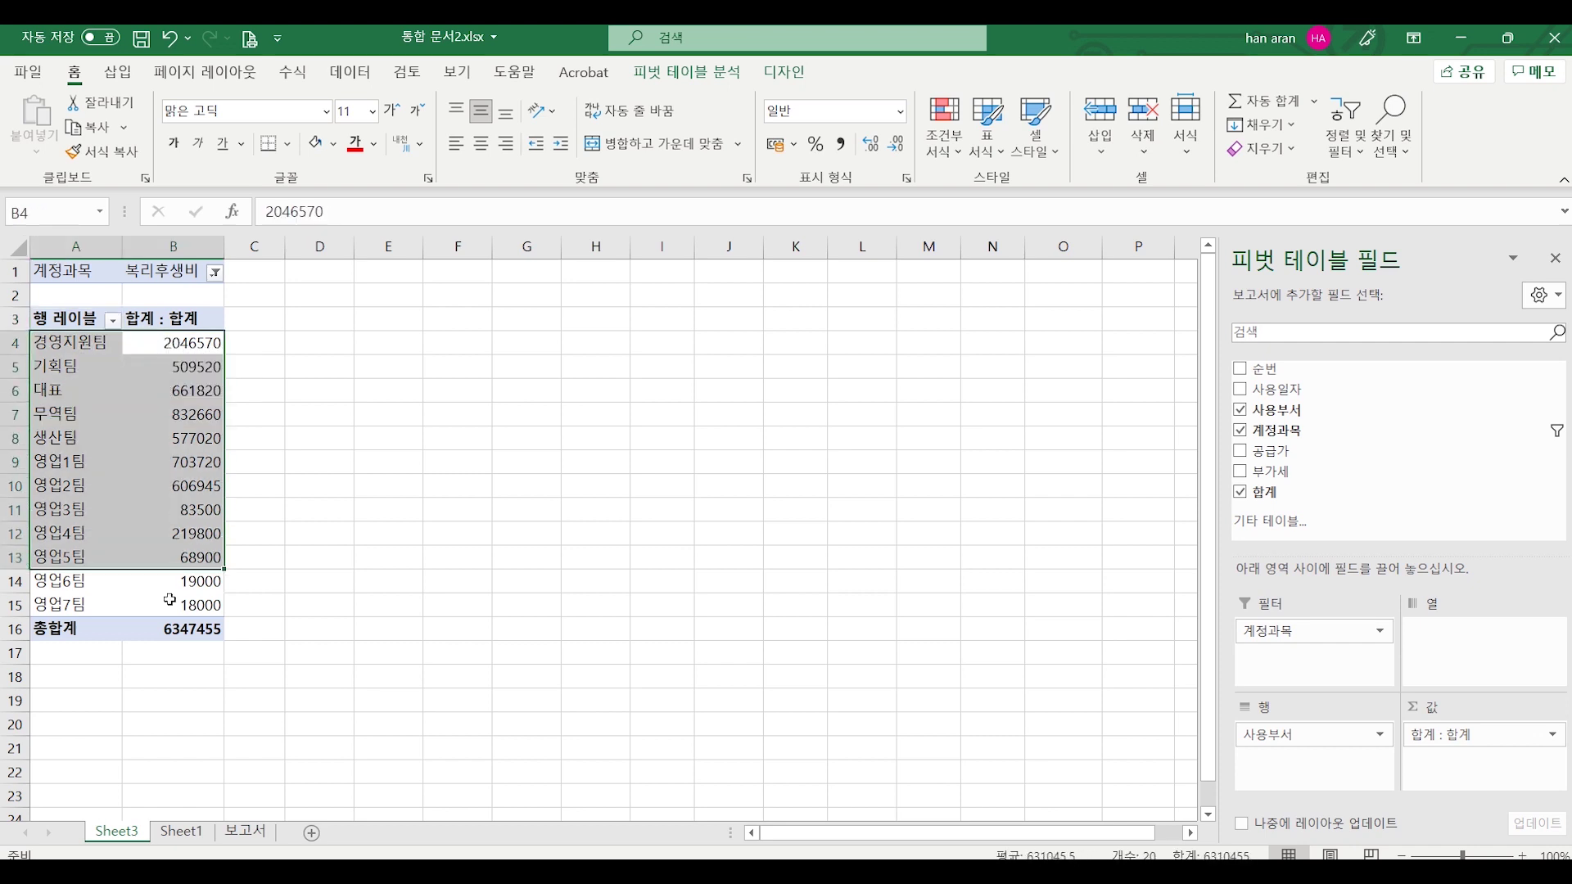
pyautogui.click(254, 606)
pyautogui.click(259, 834)
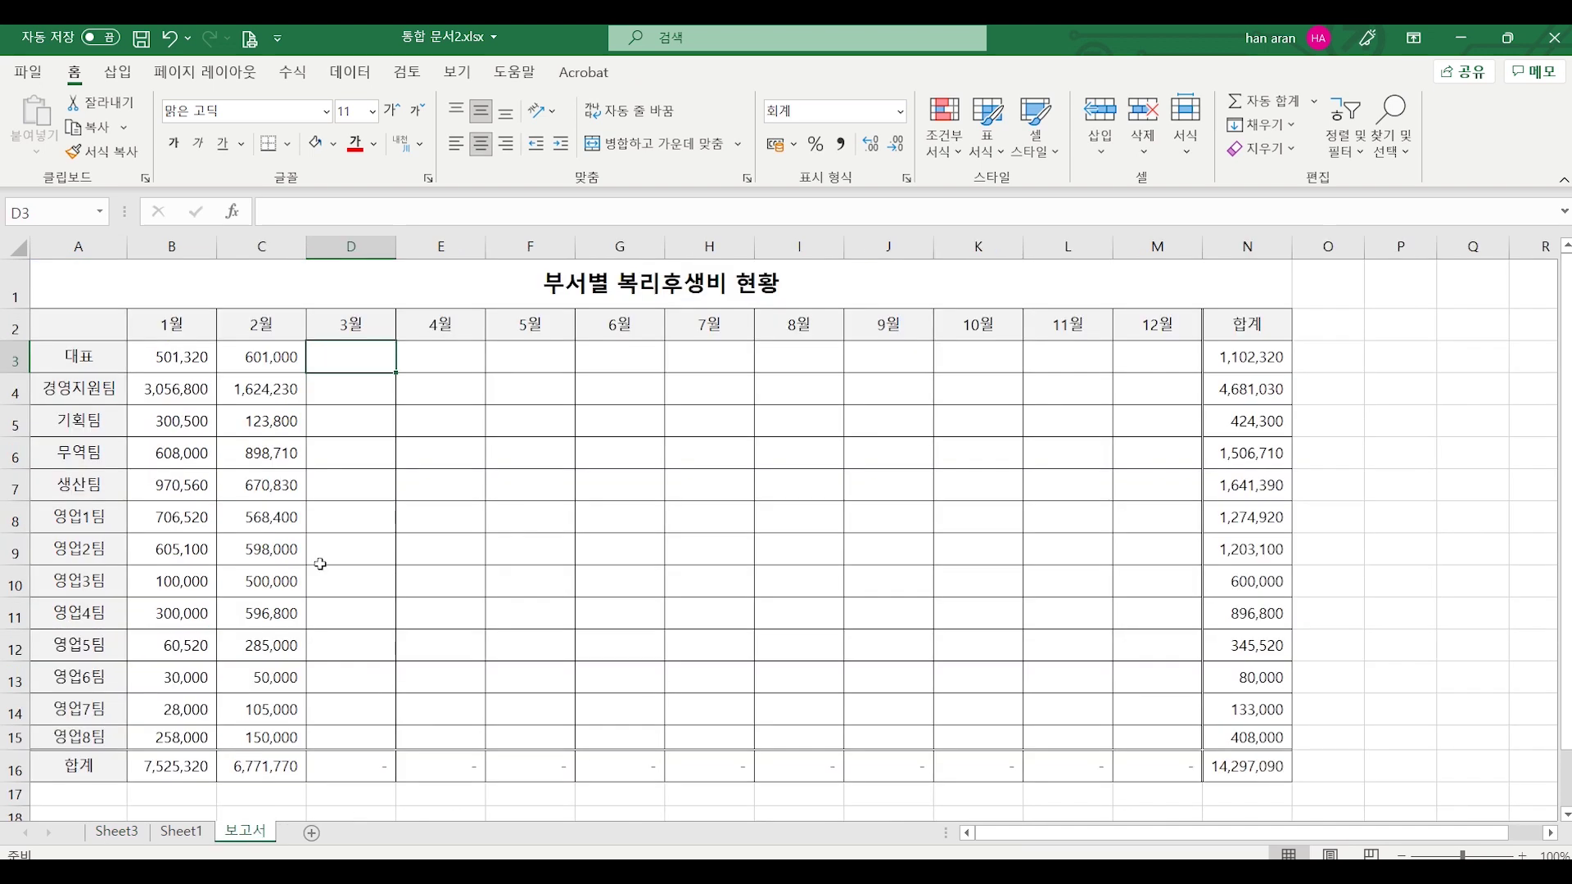
pyautogui.click(117, 832)
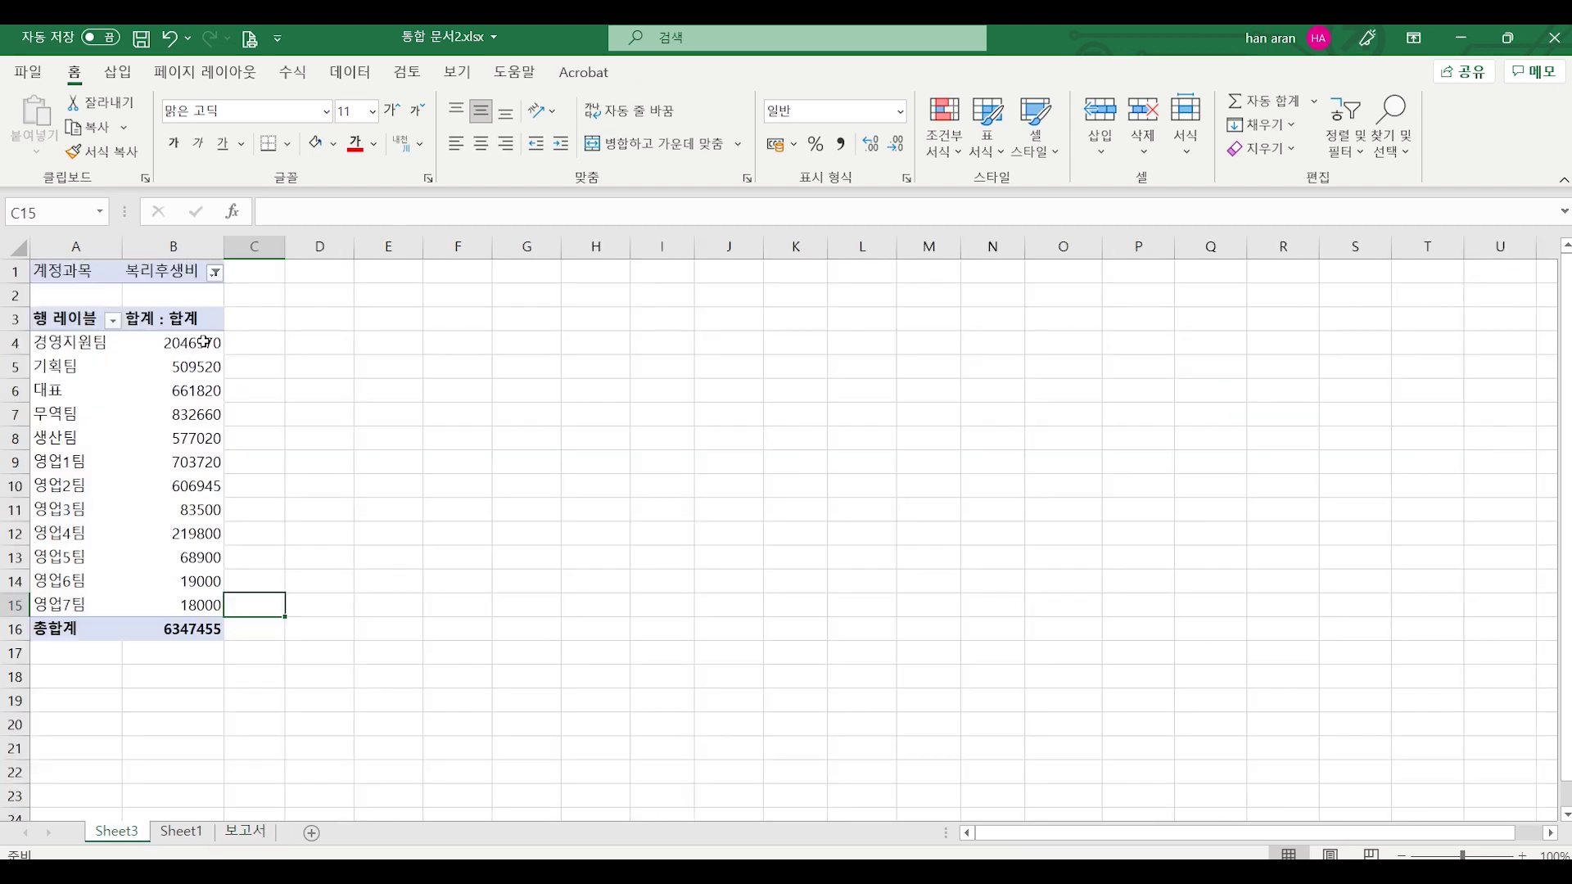
# Copy the pivot amounts B4:B15 and paste them into the 3월 column of the 보고서 sheet from D3.
pyautogui.moveTo(204, 342); pyautogui.dragTo(192, 606)
pyautogui.hotkey('ctrl', 'c')
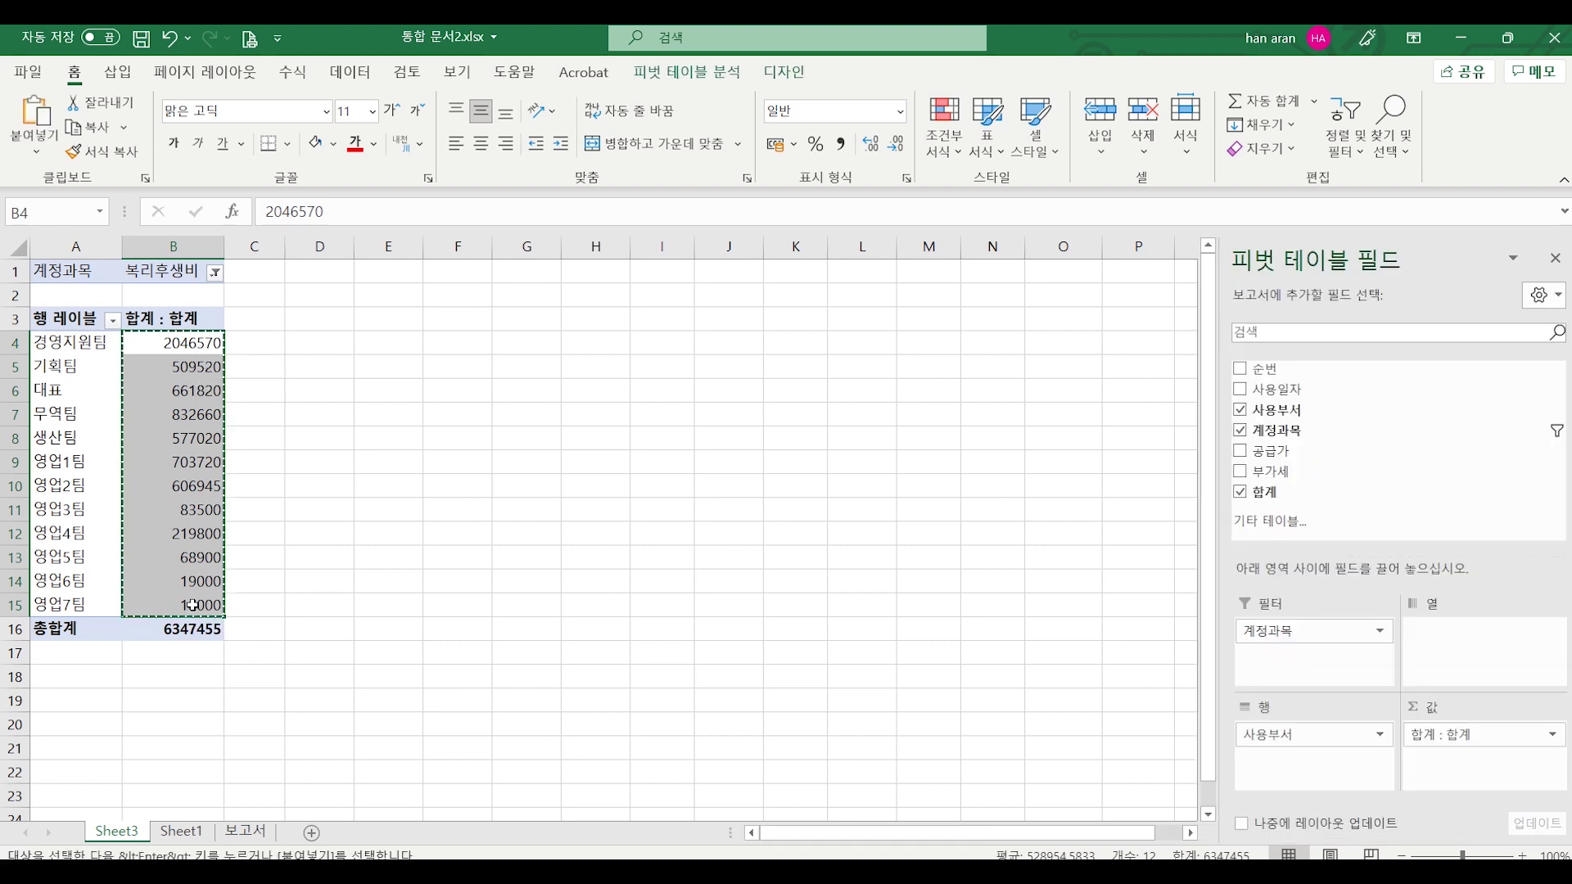
pyautogui.click(246, 832)
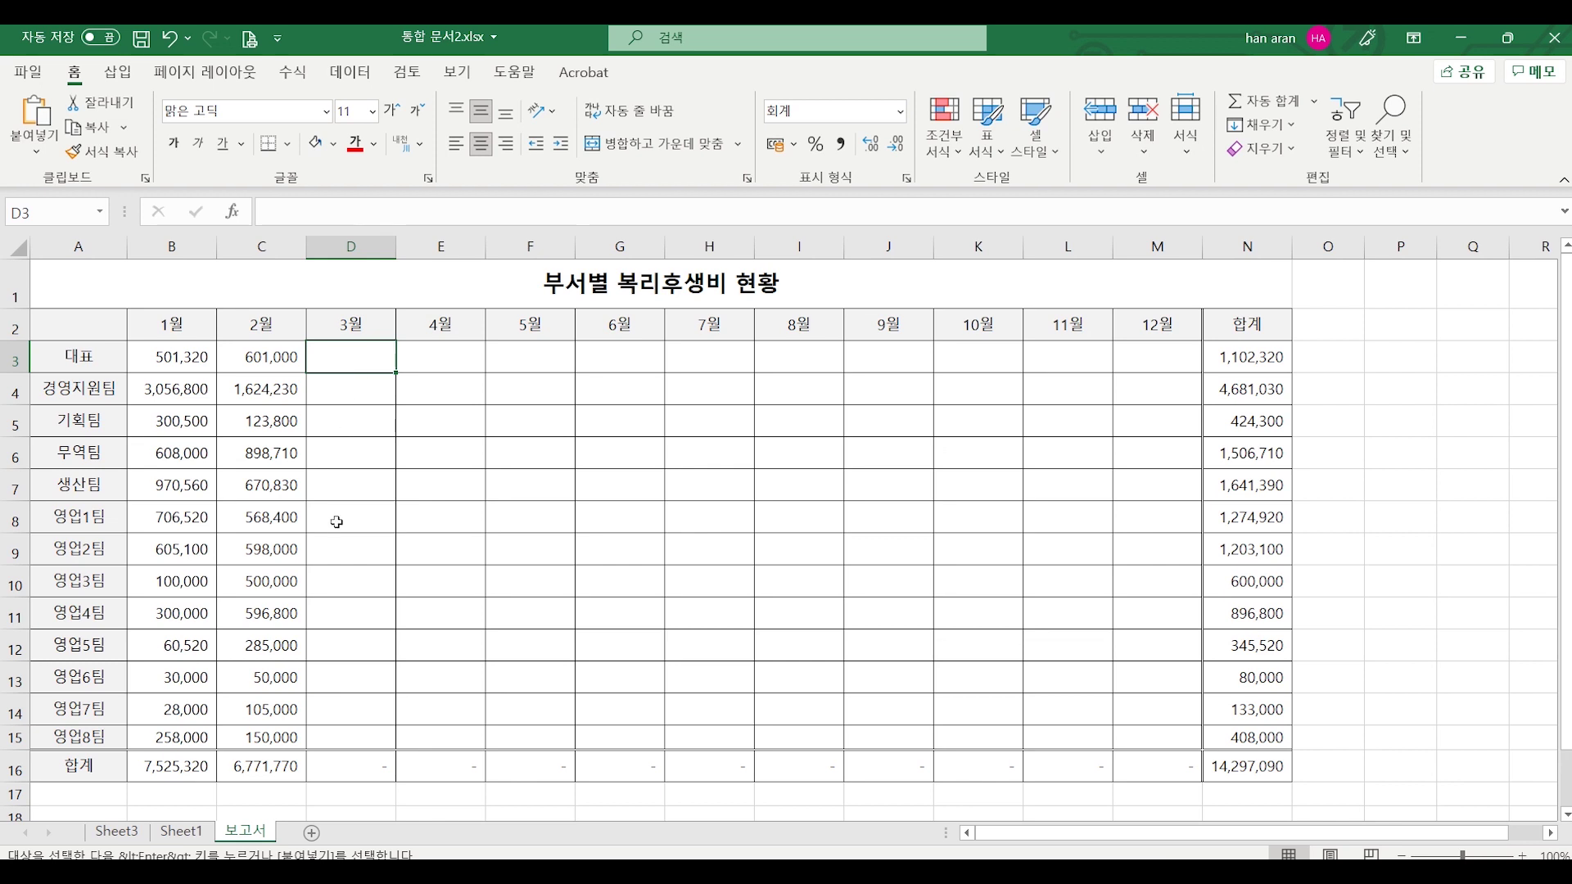
pyautogui.hotkey('ctrl', 'v')
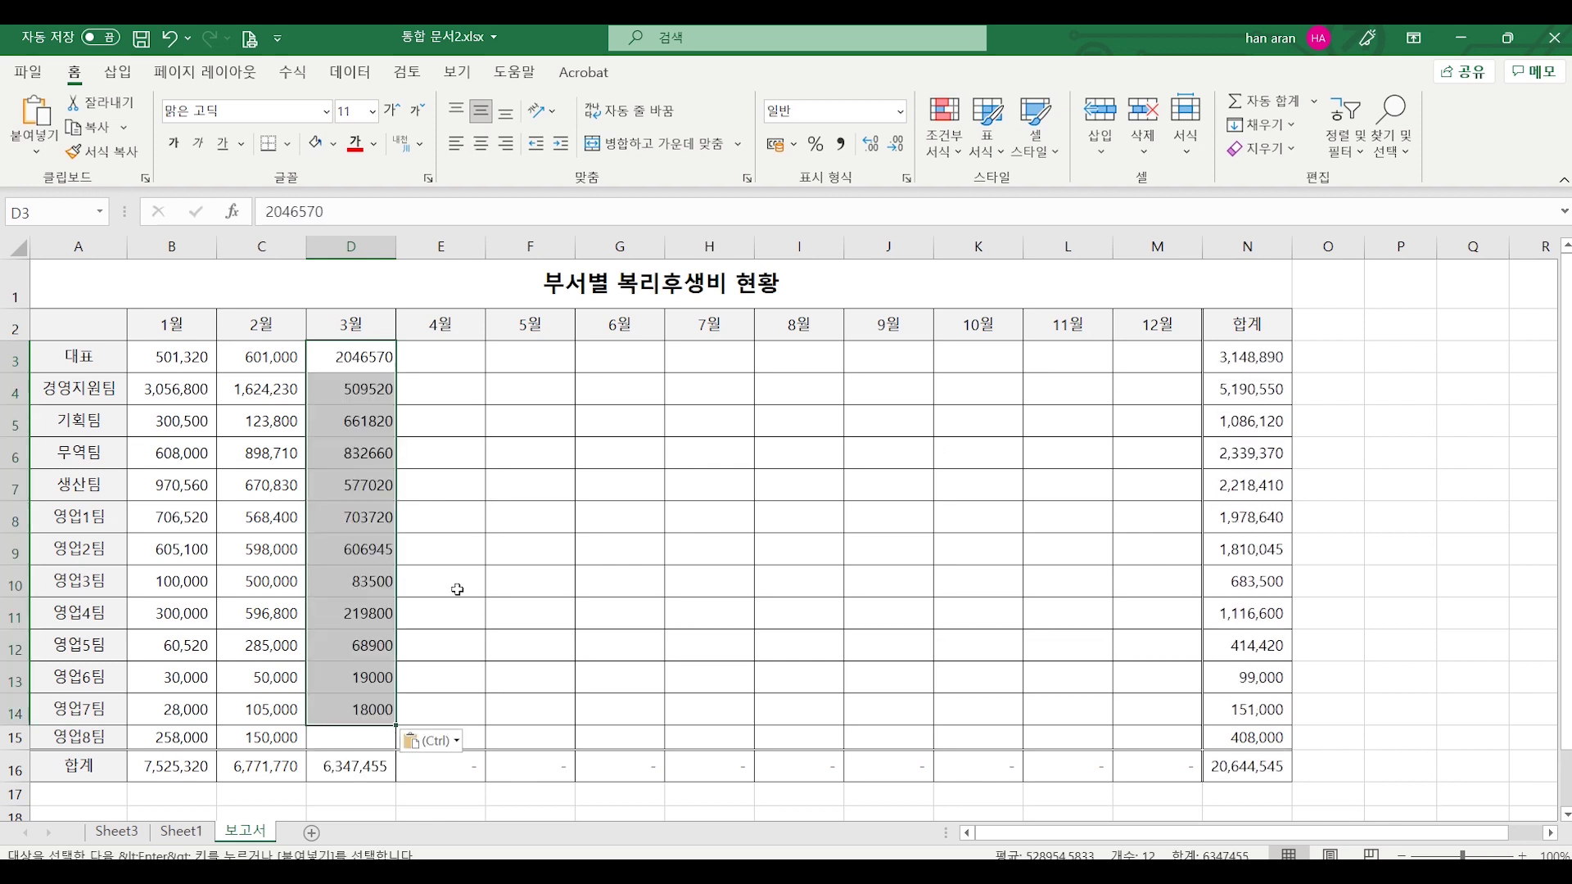
# Check the 3월 total in D16, undo the pasted amounts, and select D3 again.
pyautogui.click(466, 591)
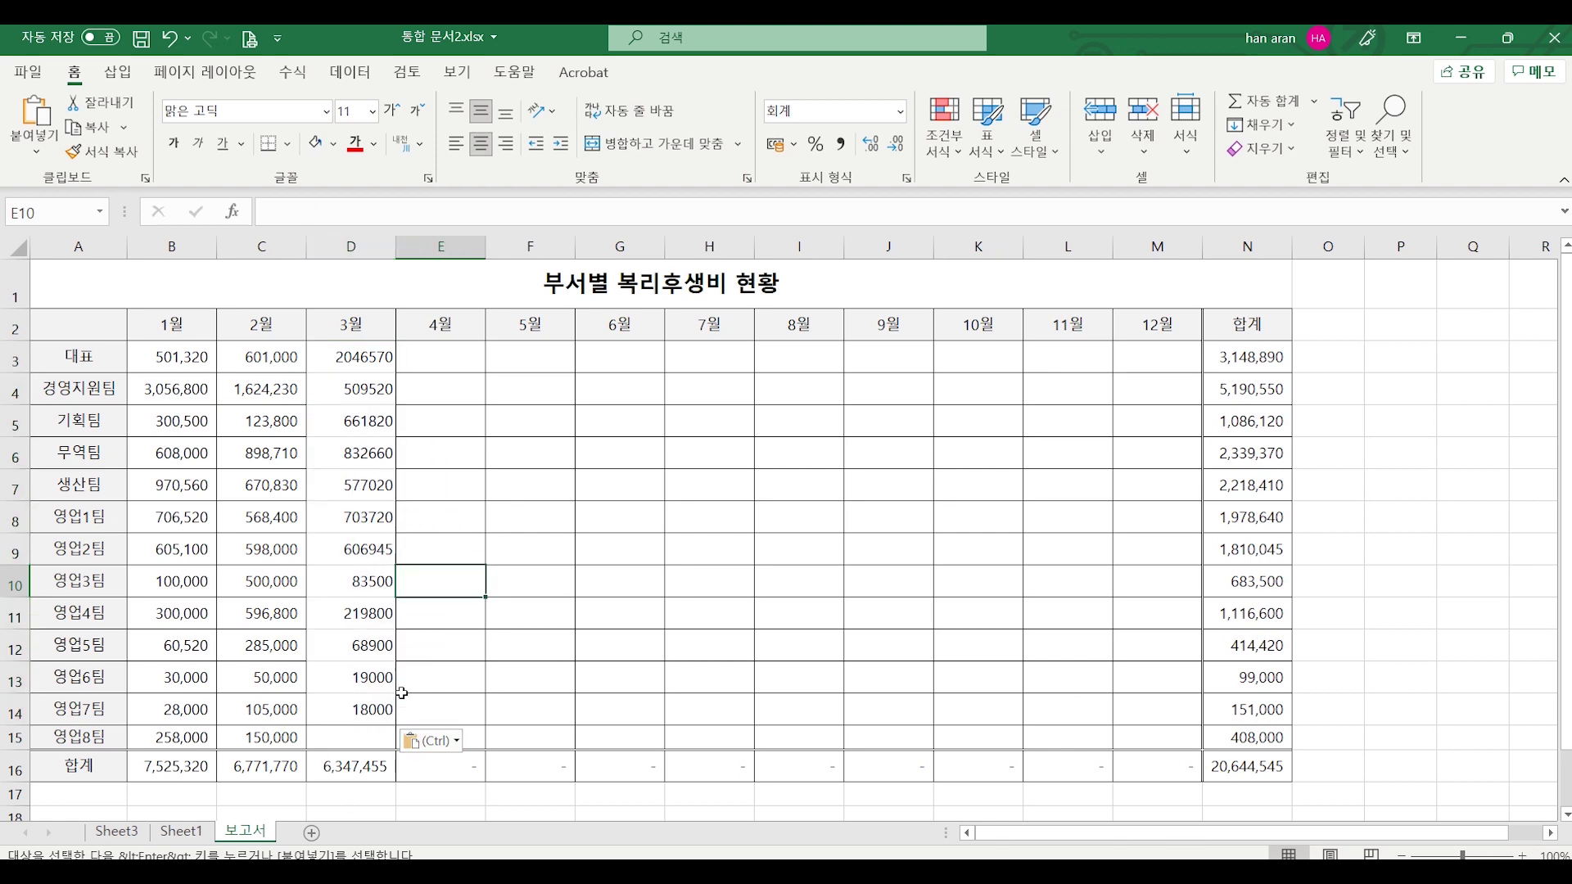
pyautogui.click(336, 774)
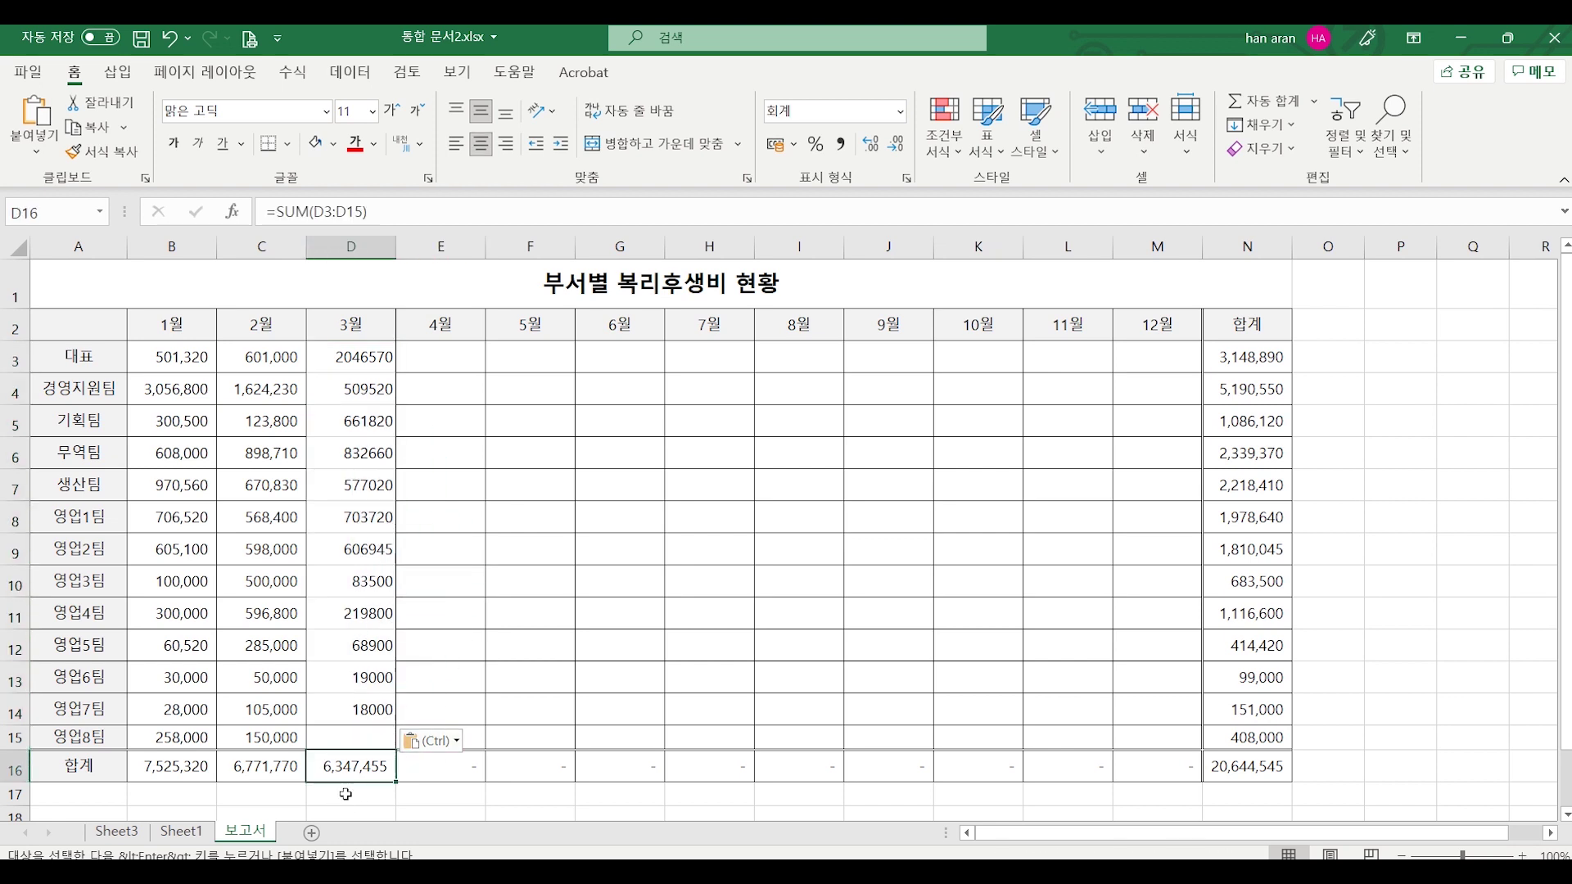
pyautogui.click(379, 651)
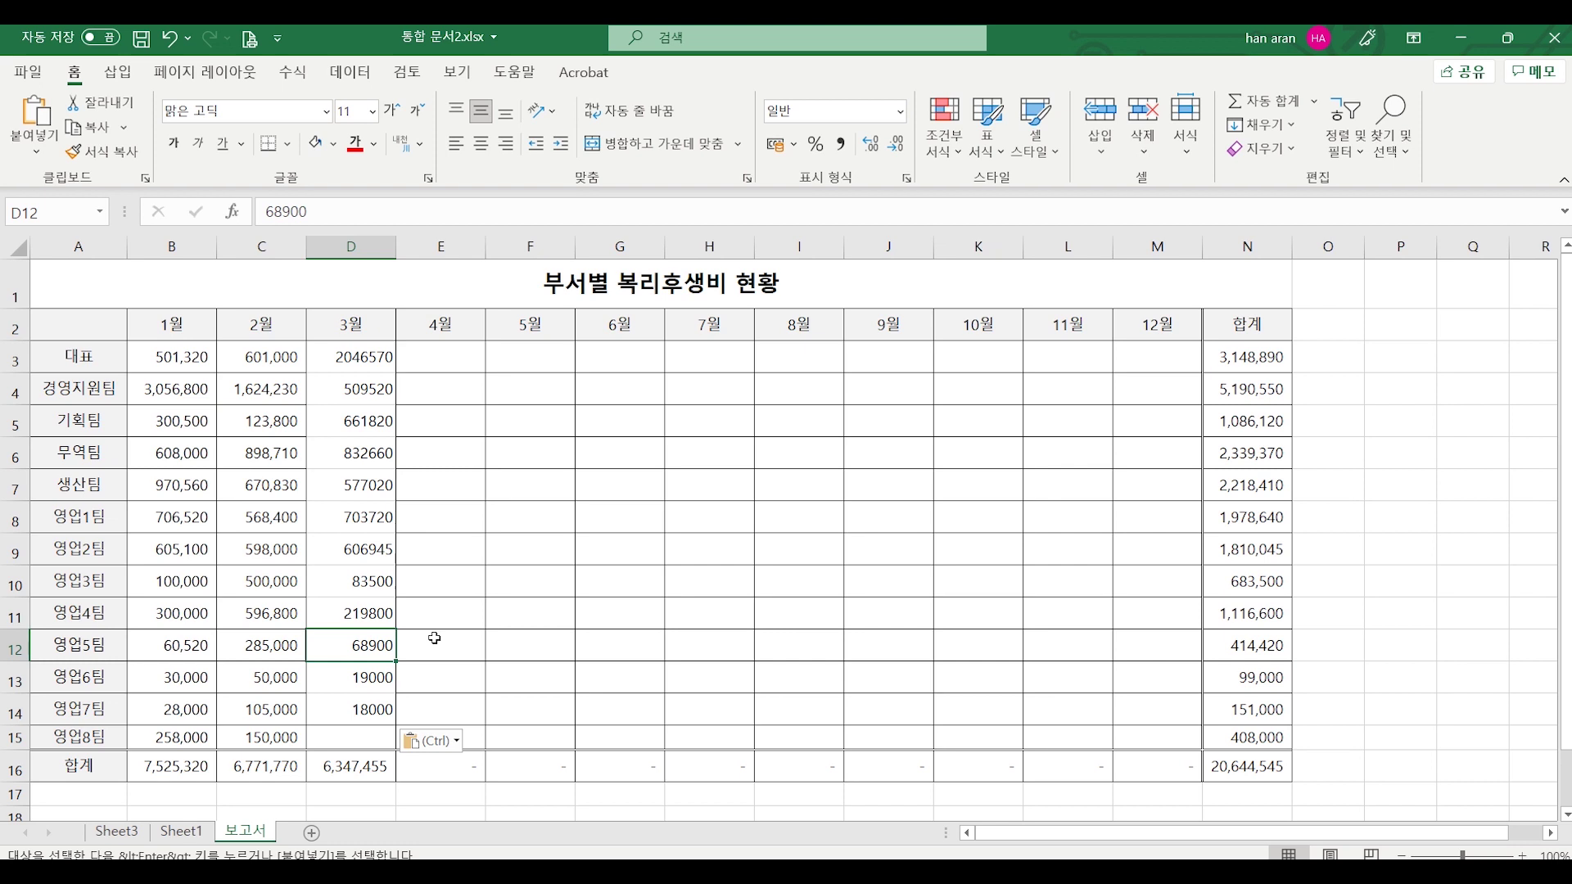
pyautogui.click(169, 38)
pyautogui.click(346, 354)
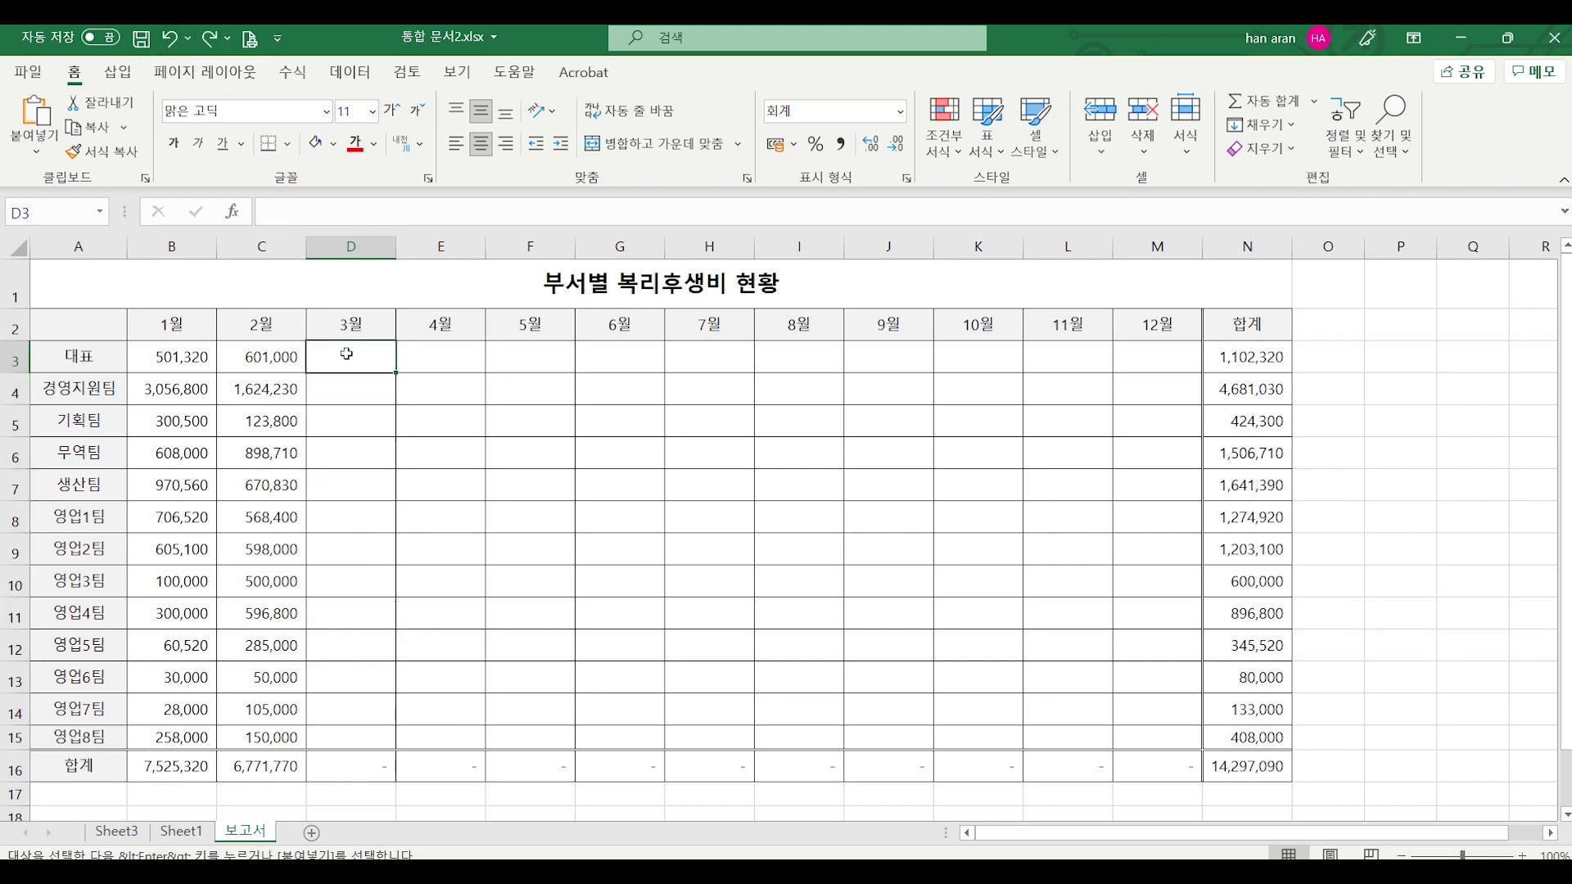
# Paste only the values of the copied pivot amounts into the 3월 column of the 보고서 sheet, starting at D3.
pyautogui.rightClick(346, 354)
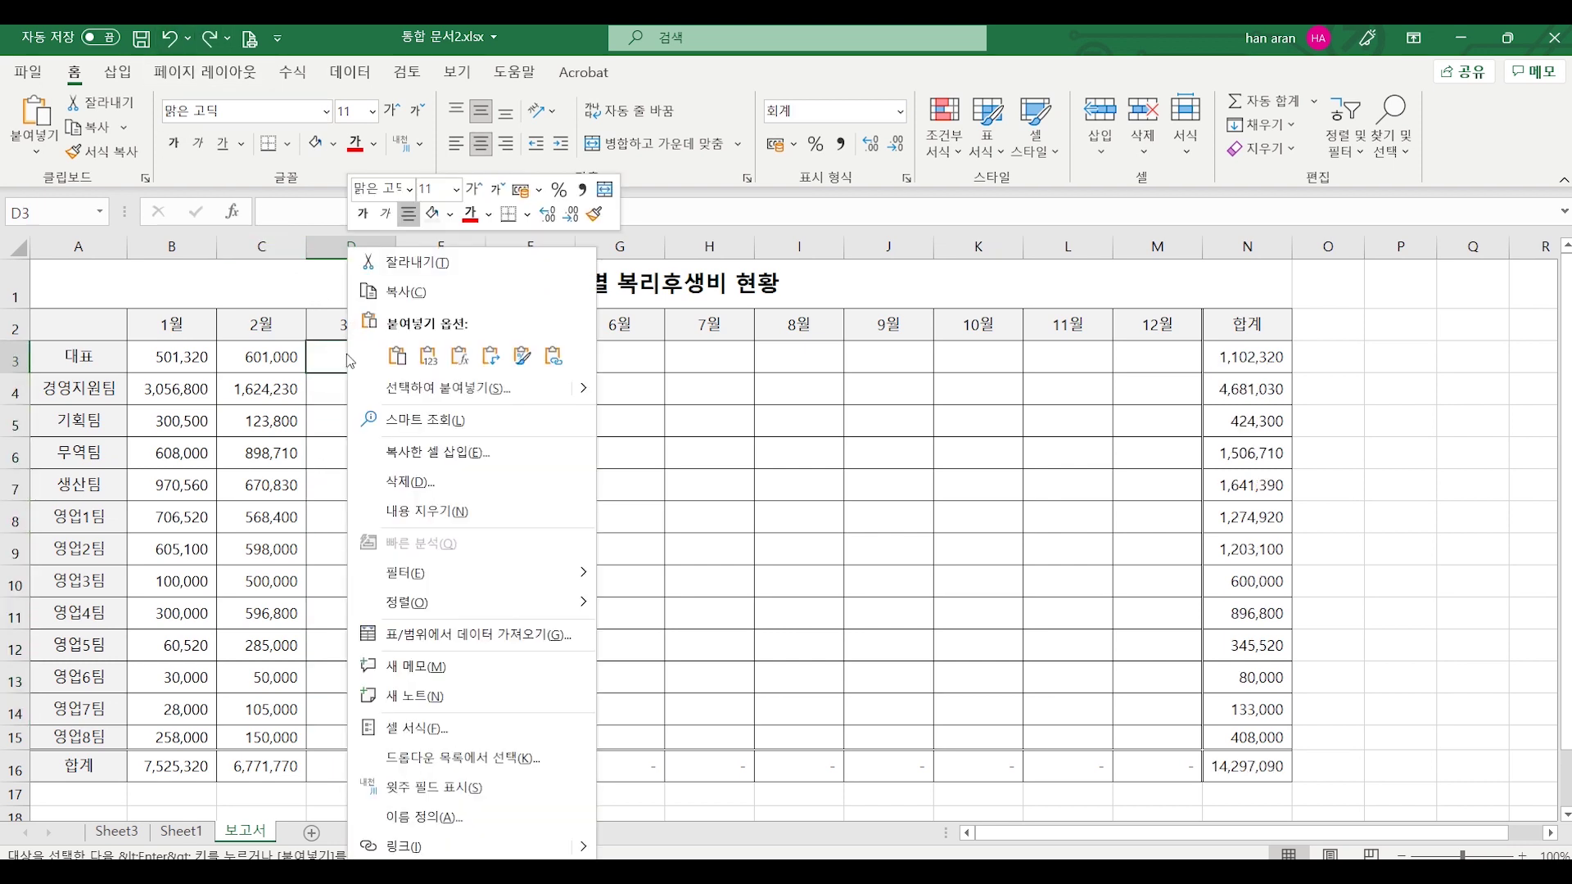
pyautogui.click(408, 396)
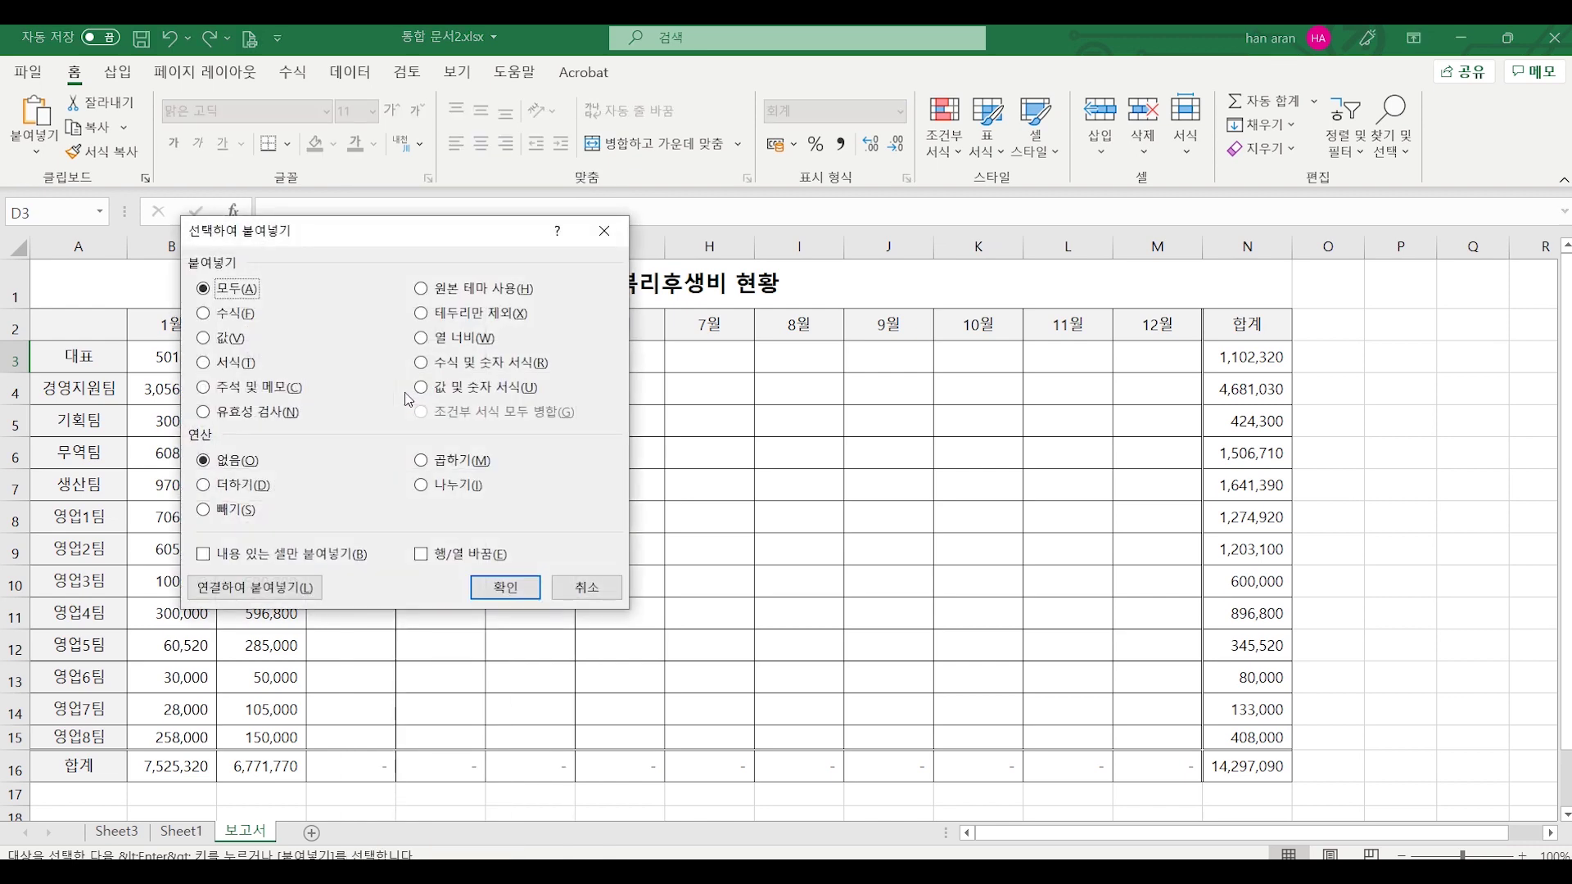
pyautogui.click(226, 339)
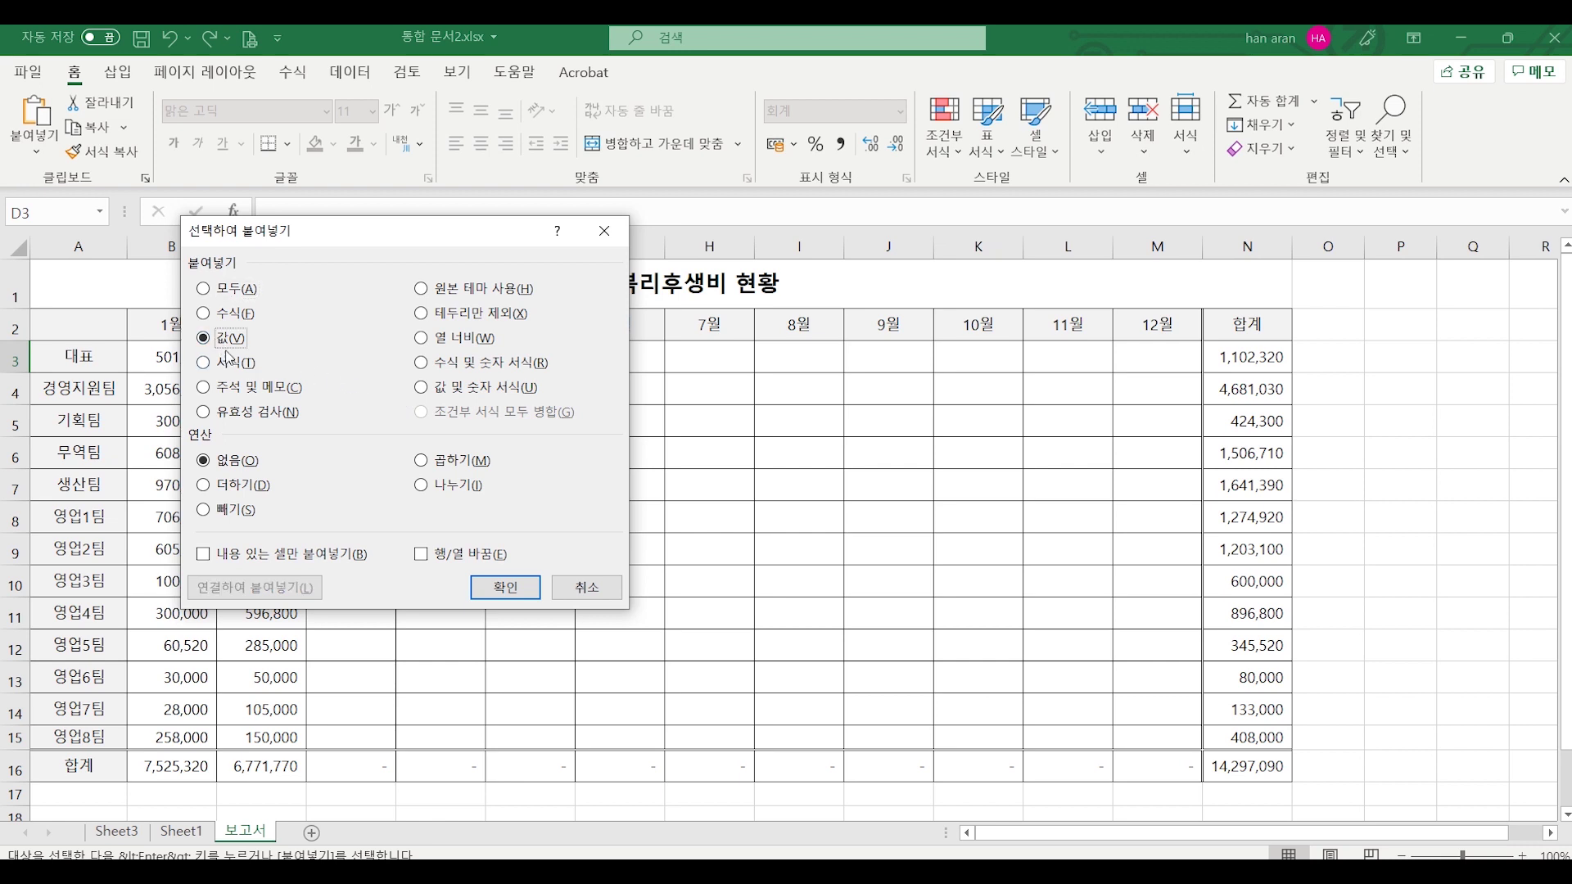
pyautogui.click(504, 589)
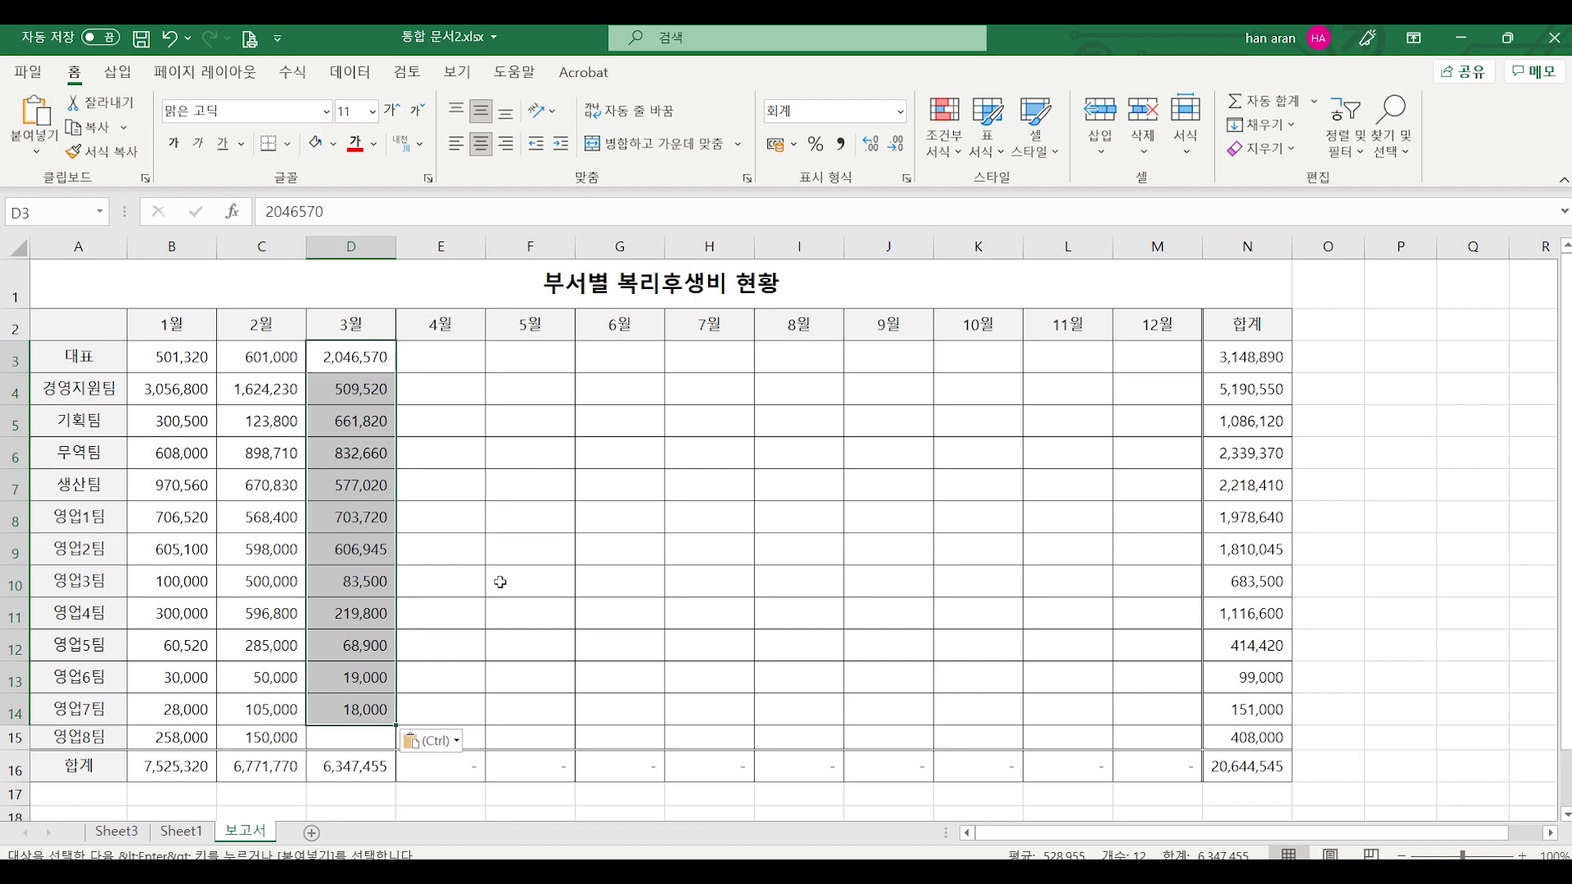
pyautogui.click(500, 582)
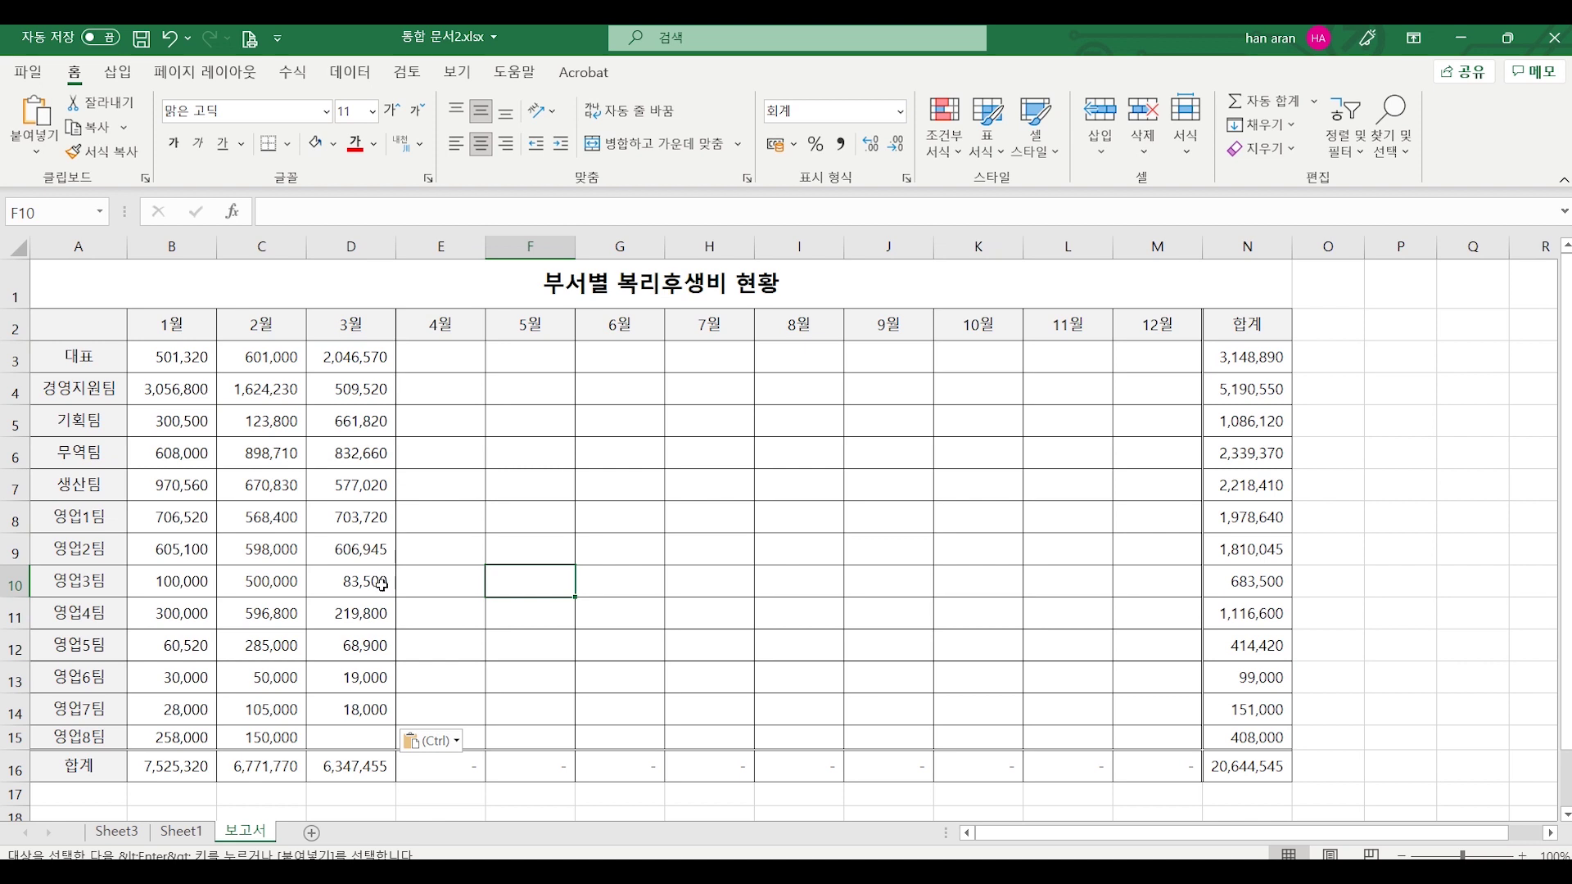
# Compare the order of the departments in the Sheet3 pivot table with the department rows on the 보고서 sheet.
pyautogui.click(139, 835)
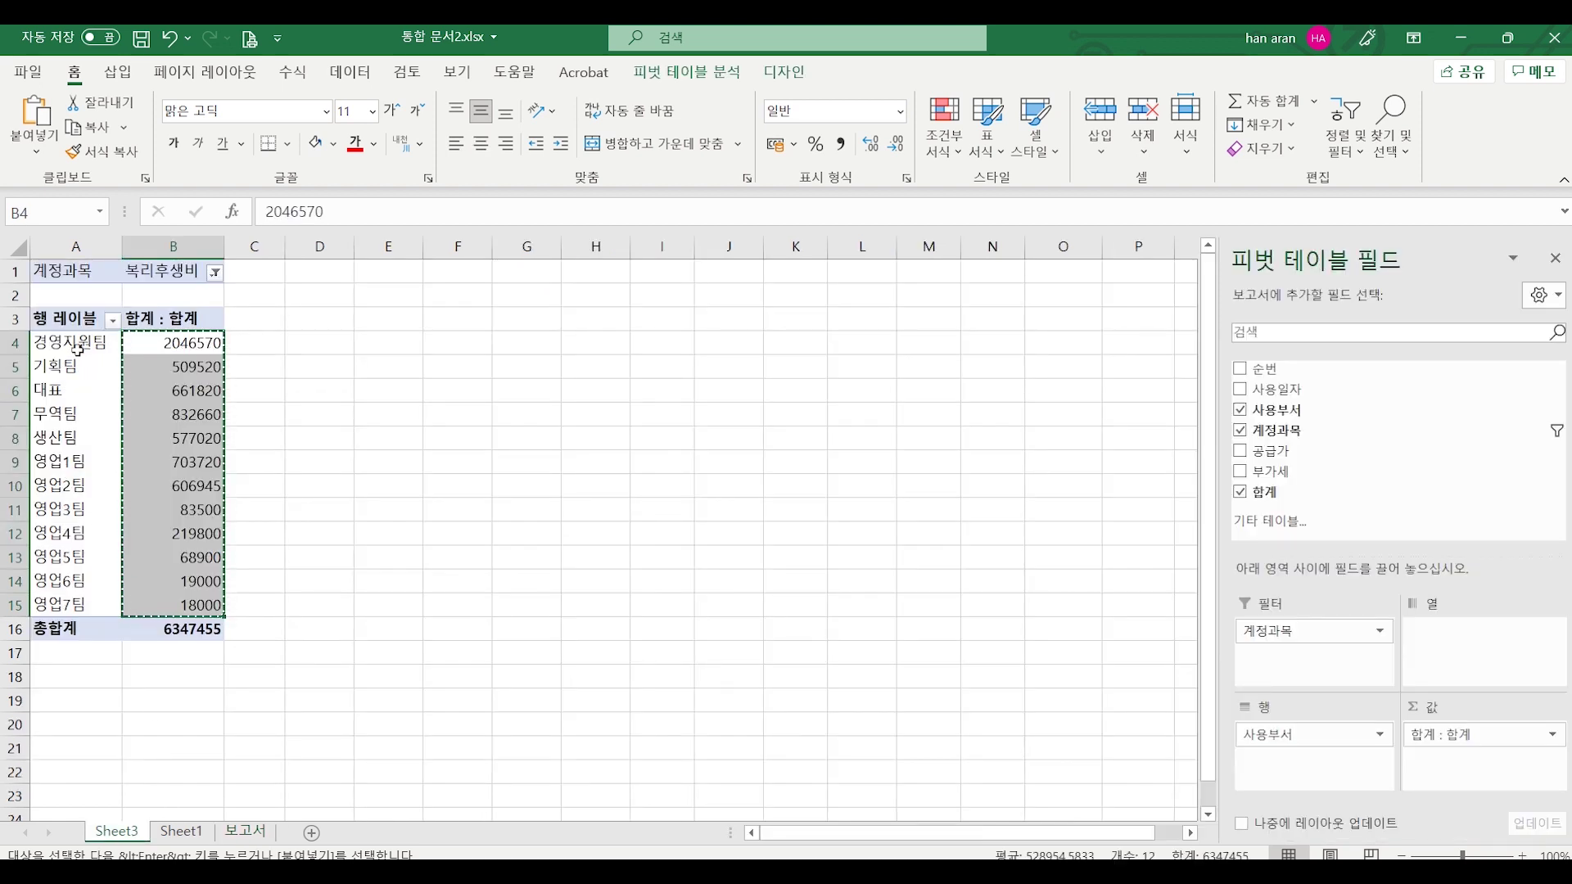
pyautogui.click(78, 345)
pyautogui.click(97, 391)
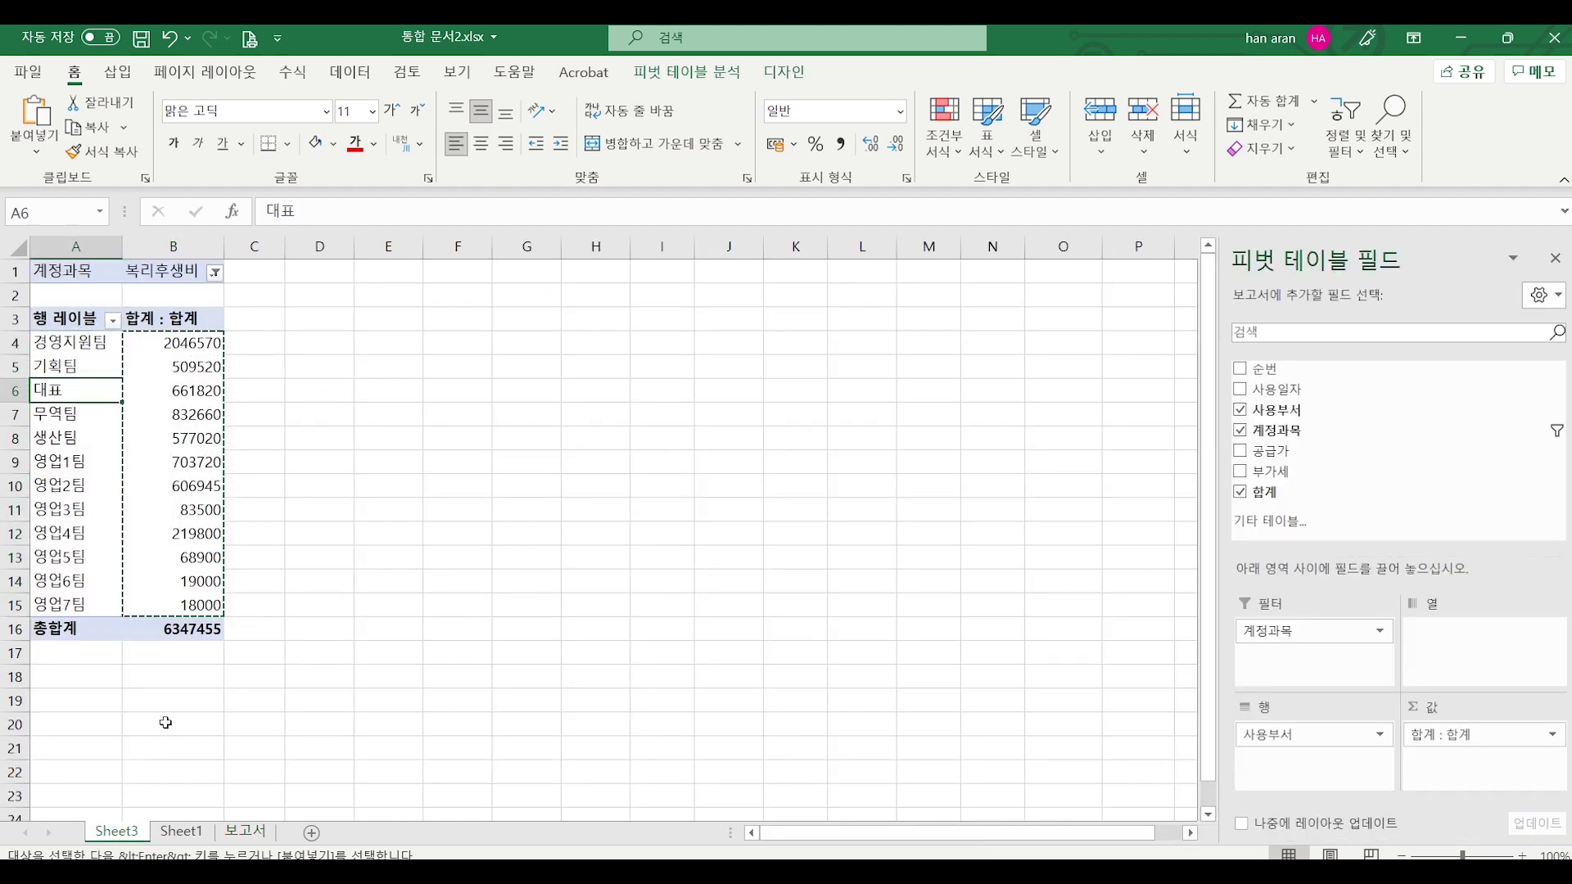
pyautogui.click(249, 837)
pyautogui.click(100, 369)
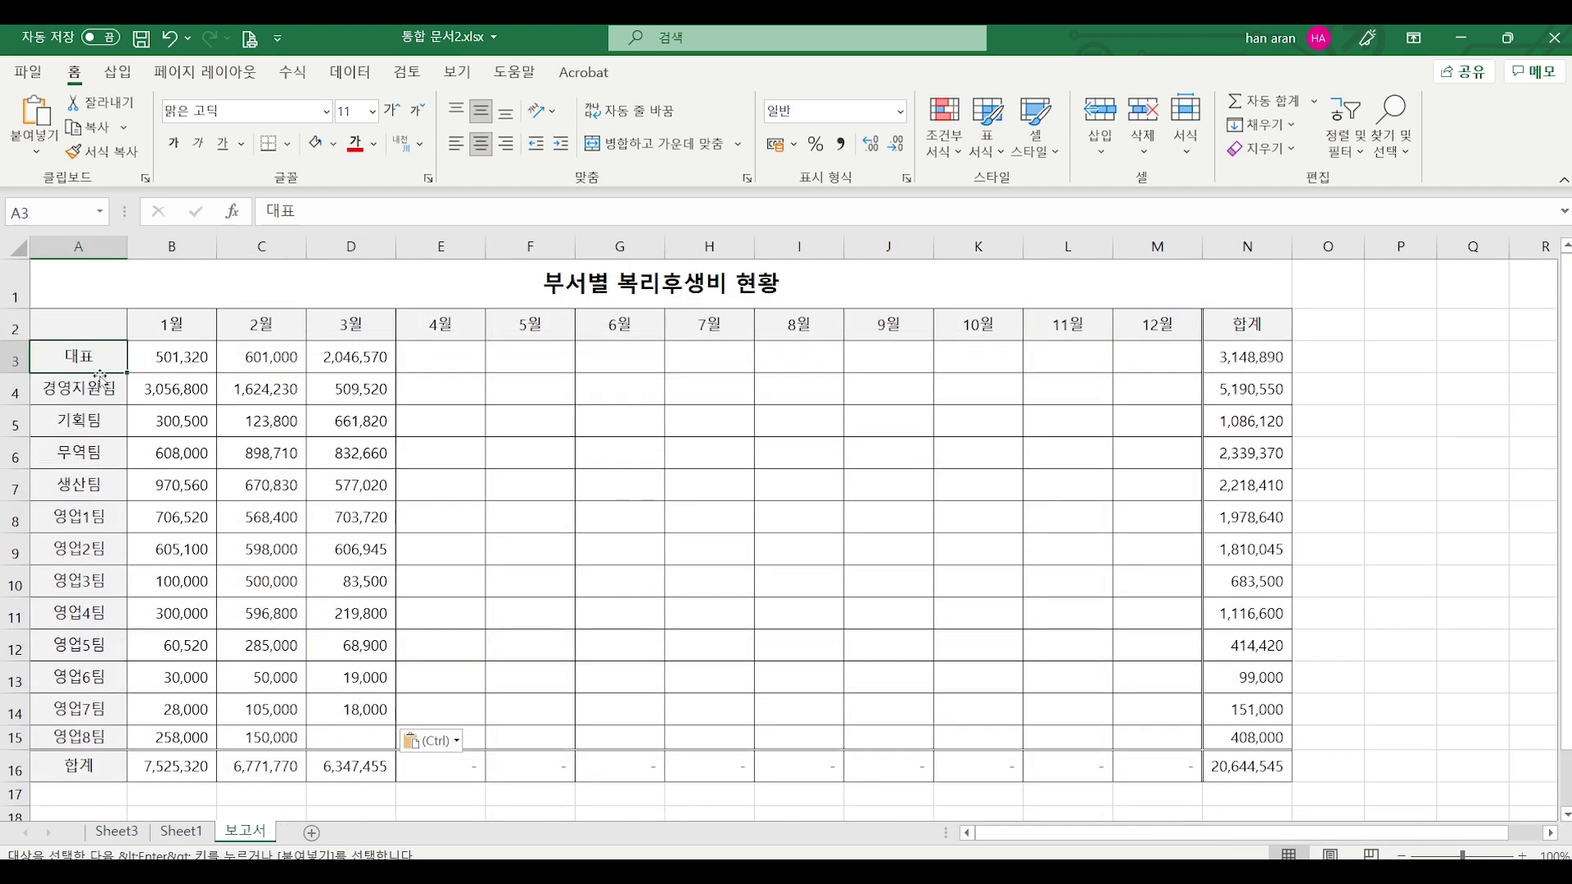
pyautogui.click(99, 391)
pyautogui.click(103, 417)
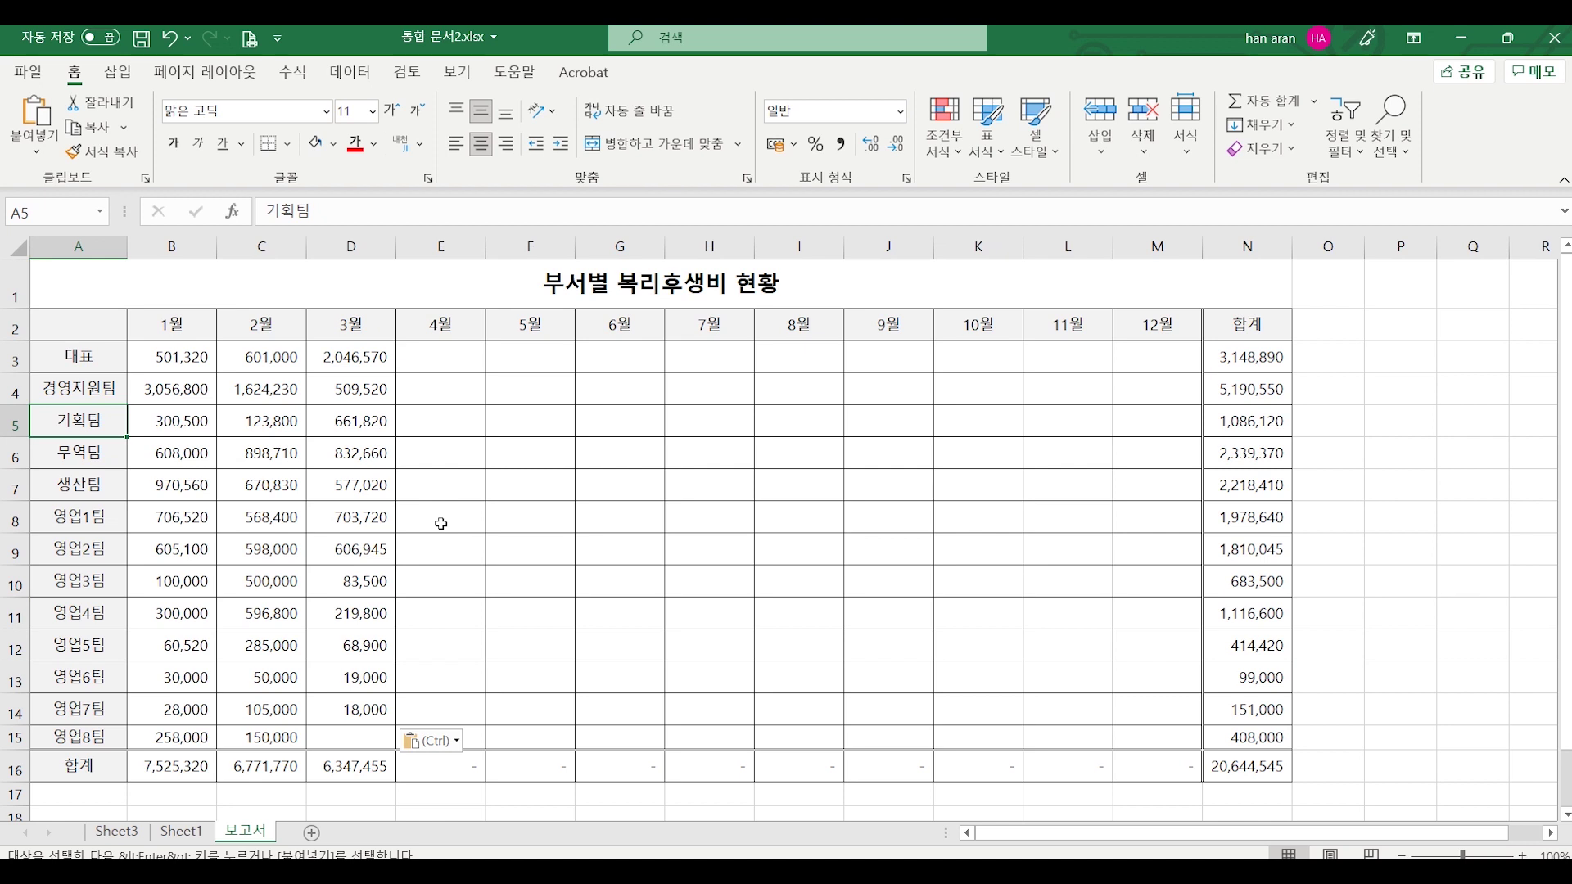
# Clear the pasted 3월 amounts in D3:D14 of the 보고서 sheet.
pyautogui.moveTo(369, 356); pyautogui.dragTo(373, 421)
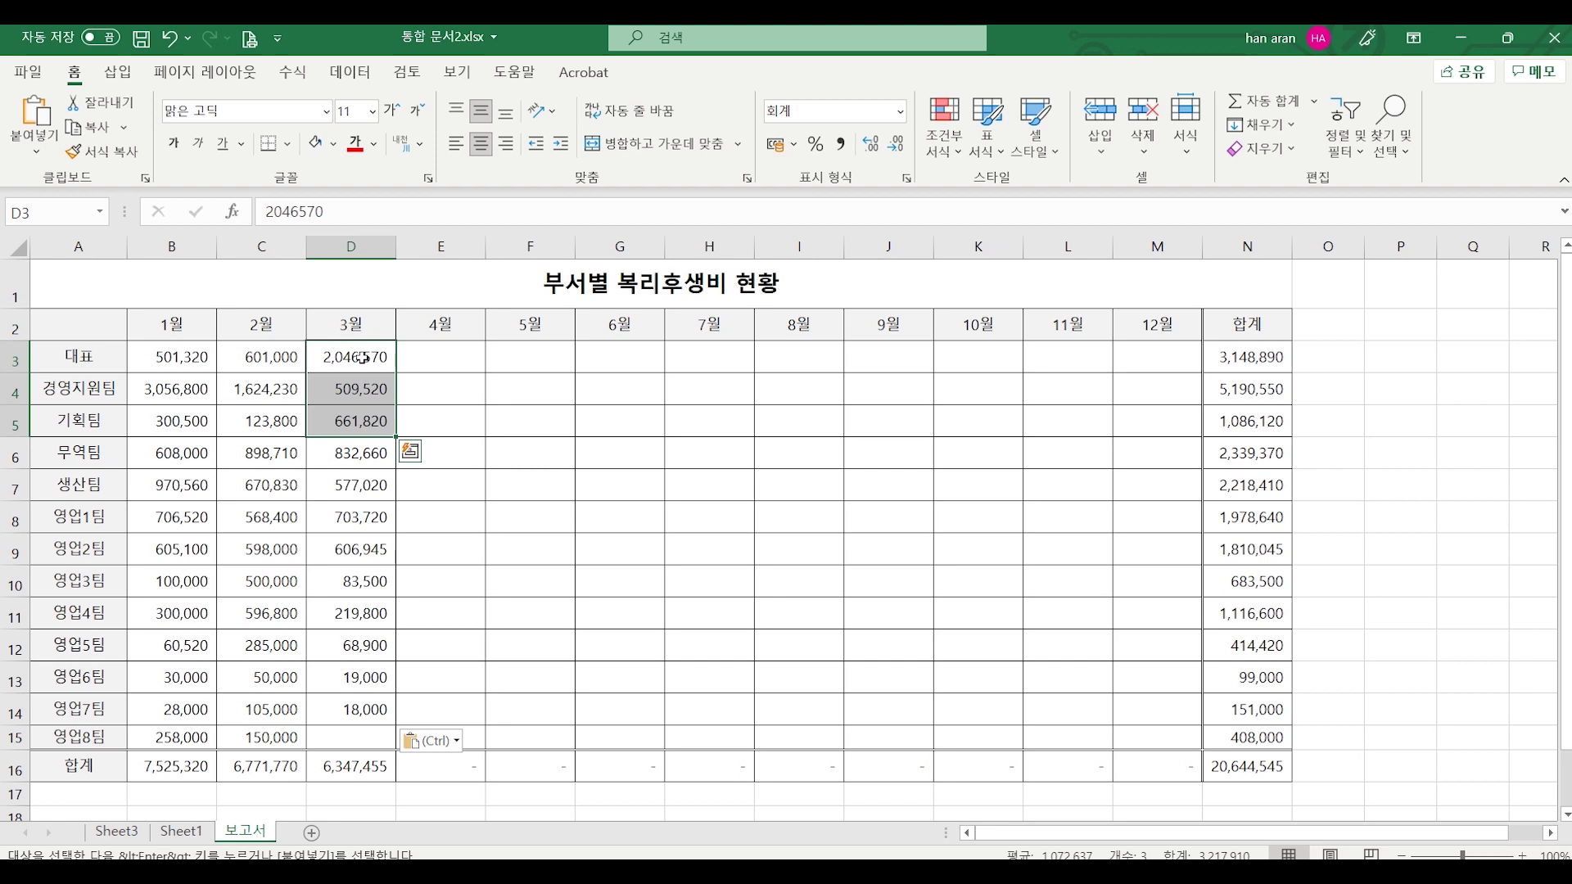
pyautogui.moveTo(362, 358); pyautogui.dragTo(381, 718)
pyautogui.press('Delete')
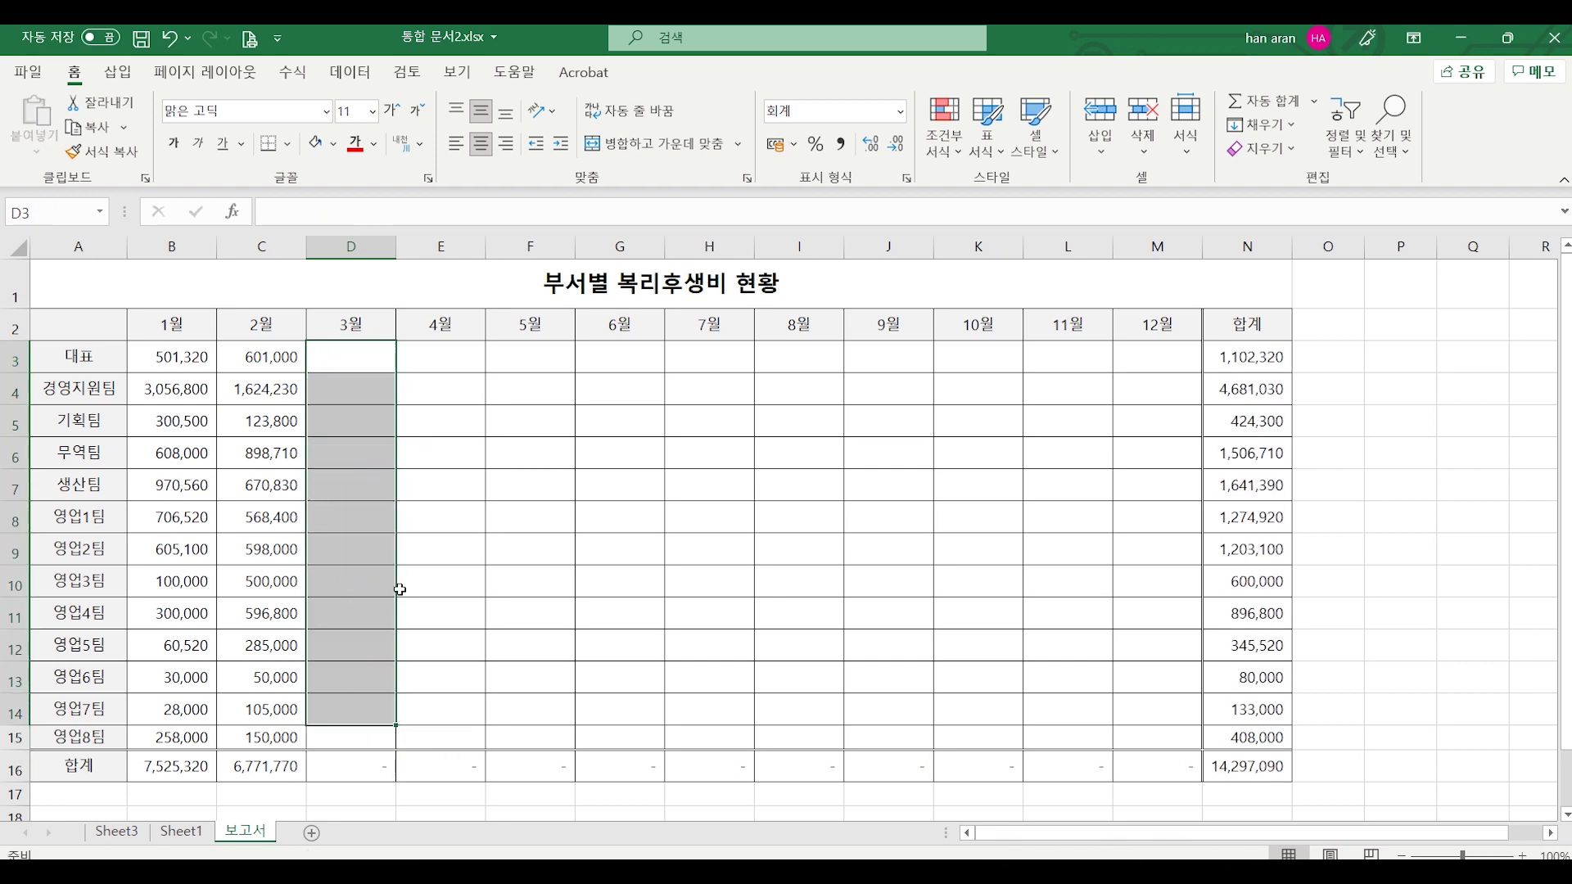
pyautogui.click(375, 396)
pyautogui.click(373, 368)
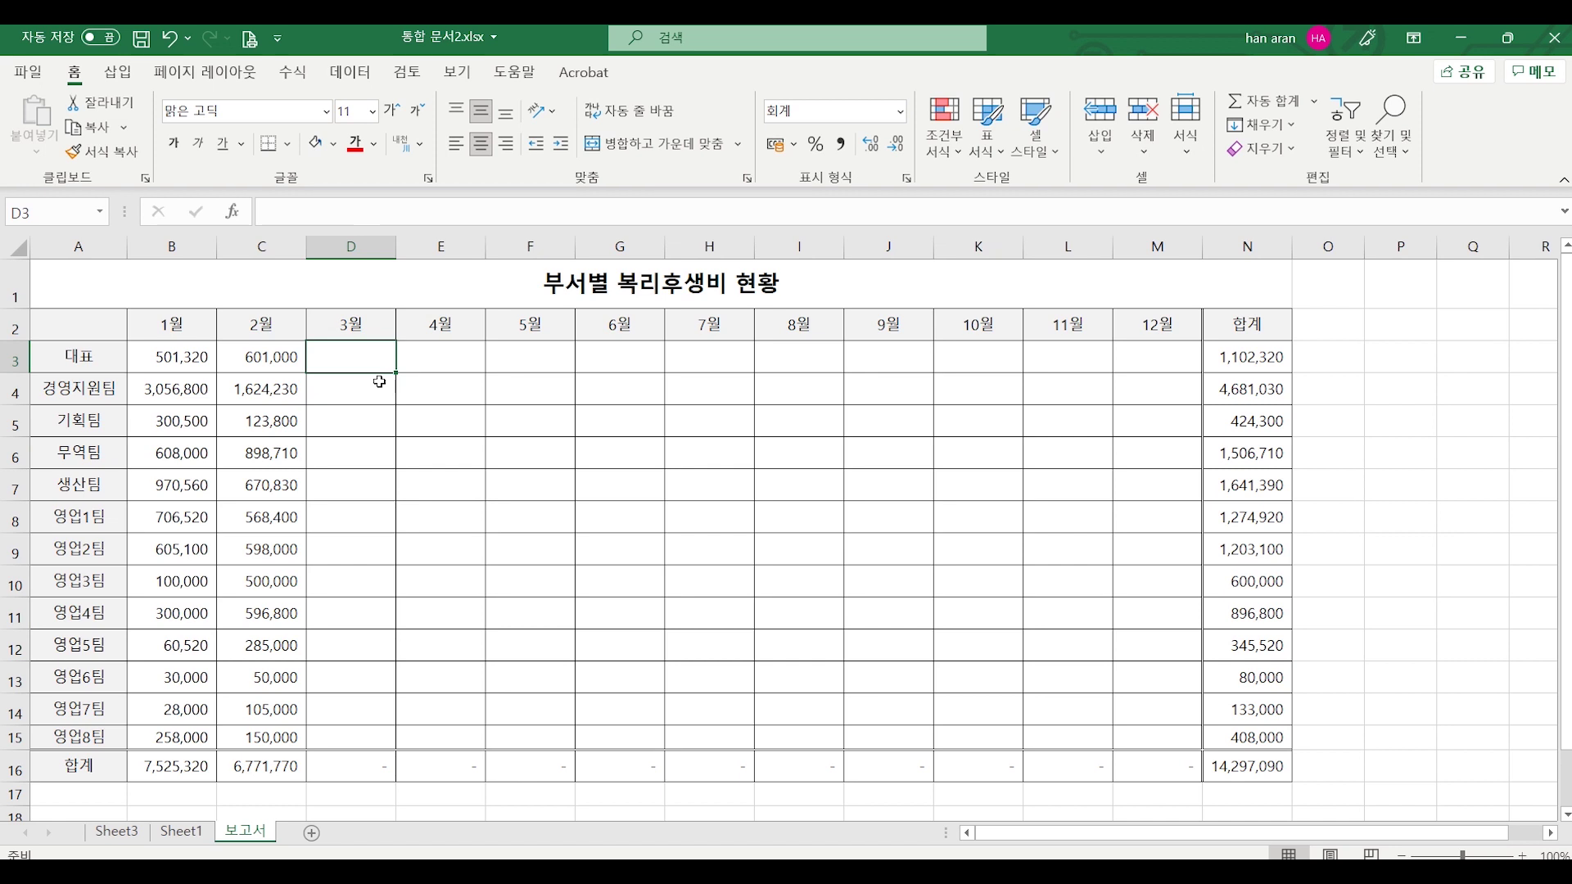
# Examine the pivot table's department and amount columns on Sheet3 against the department list on the 보고서 sheet.
pyautogui.click(121, 832)
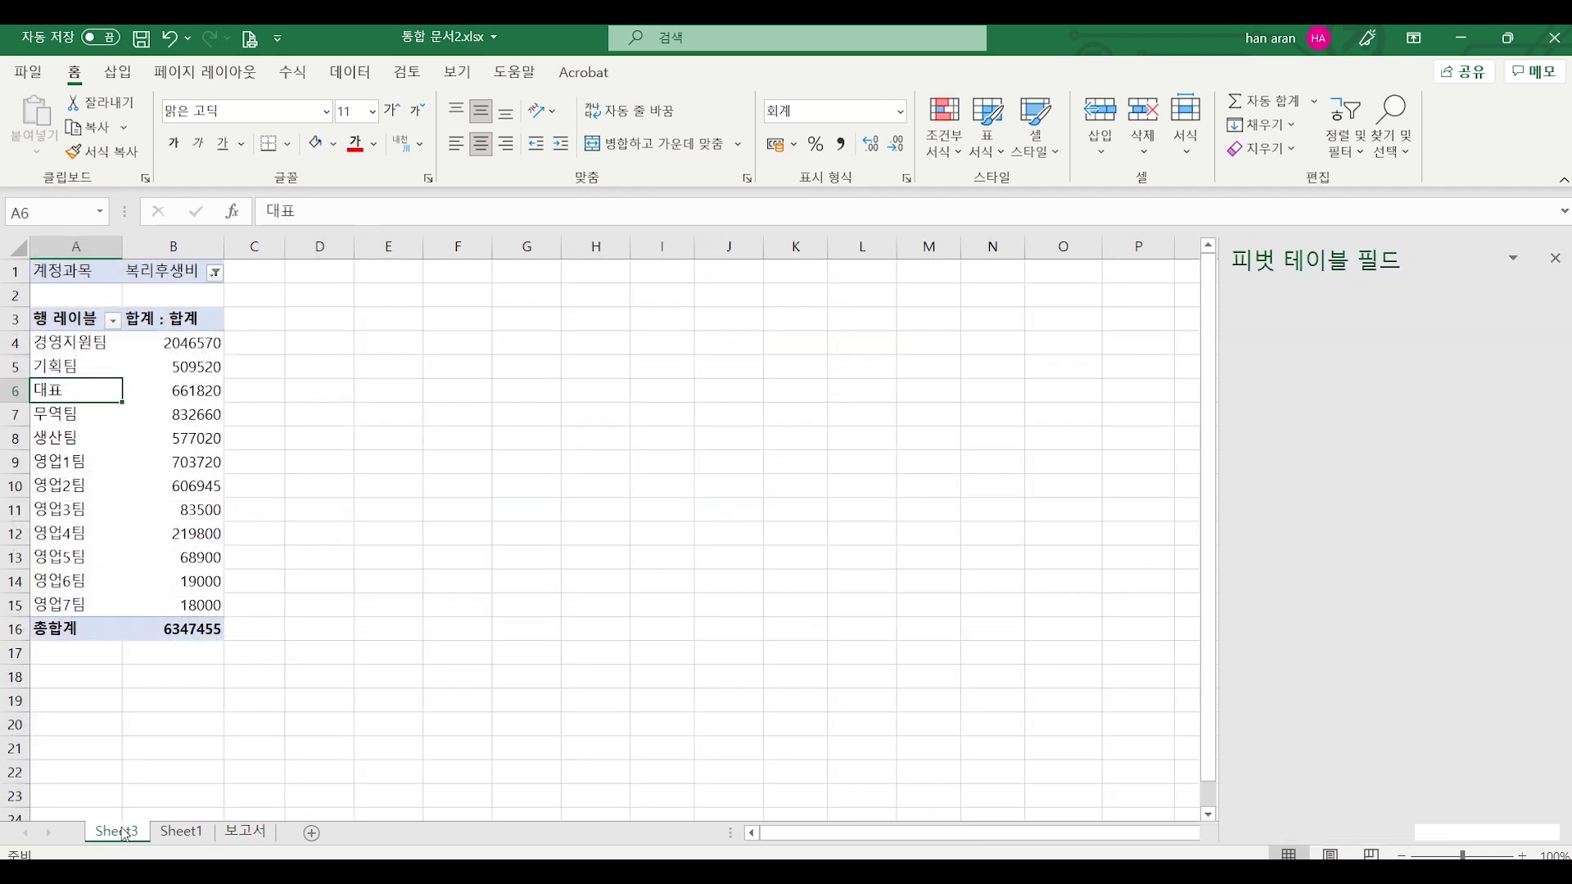
pyautogui.moveTo(84, 349); pyautogui.dragTo(78, 606)
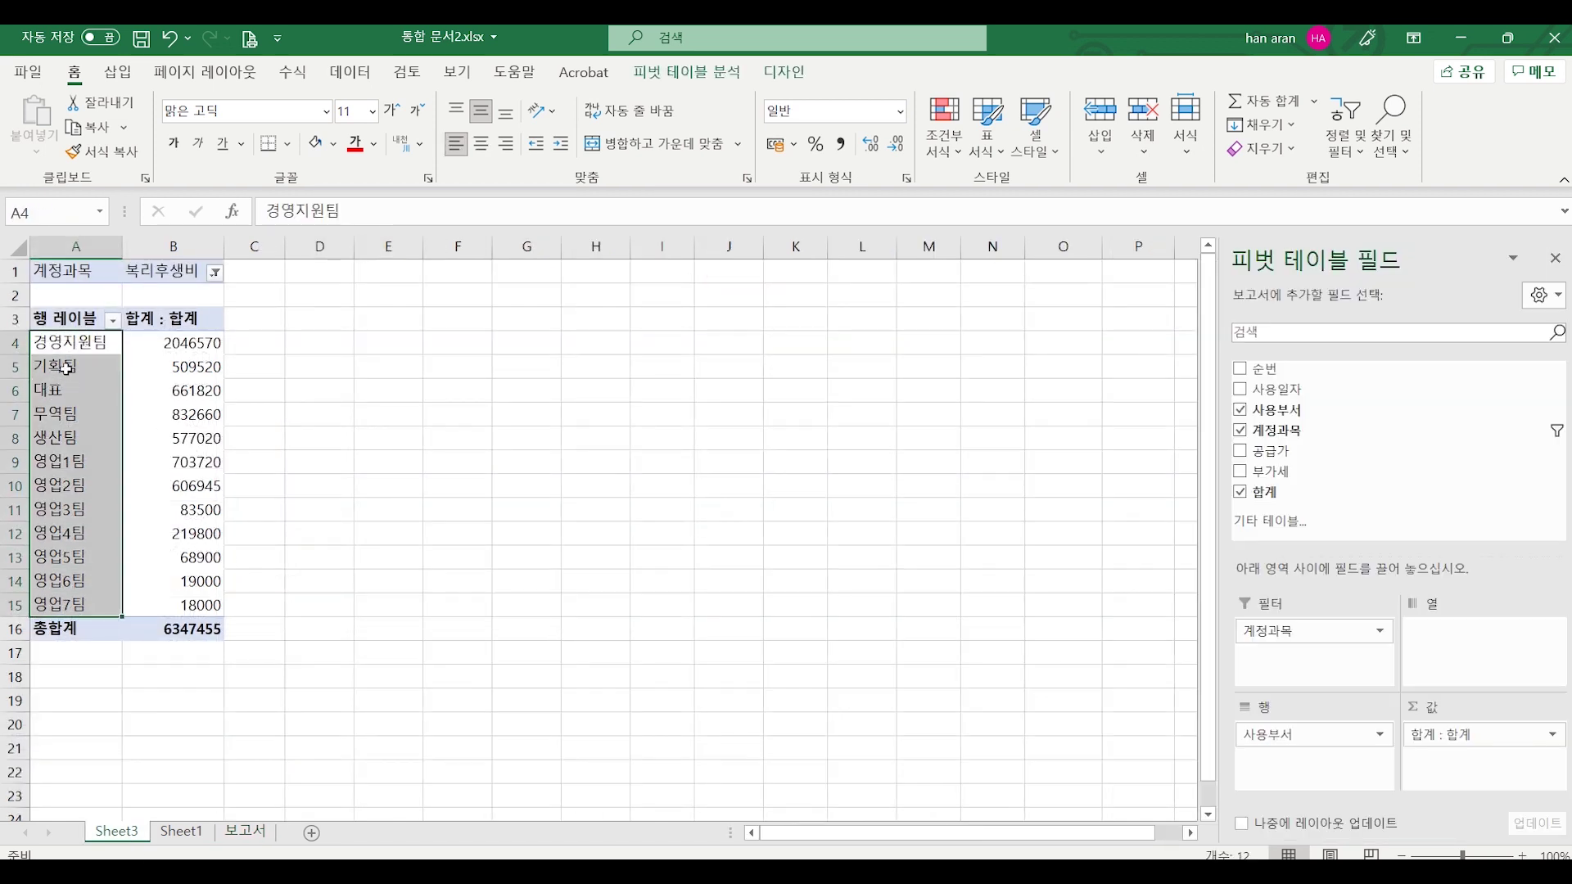
pyautogui.click(245, 832)
pyautogui.moveTo(99, 351); pyautogui.dragTo(94, 672)
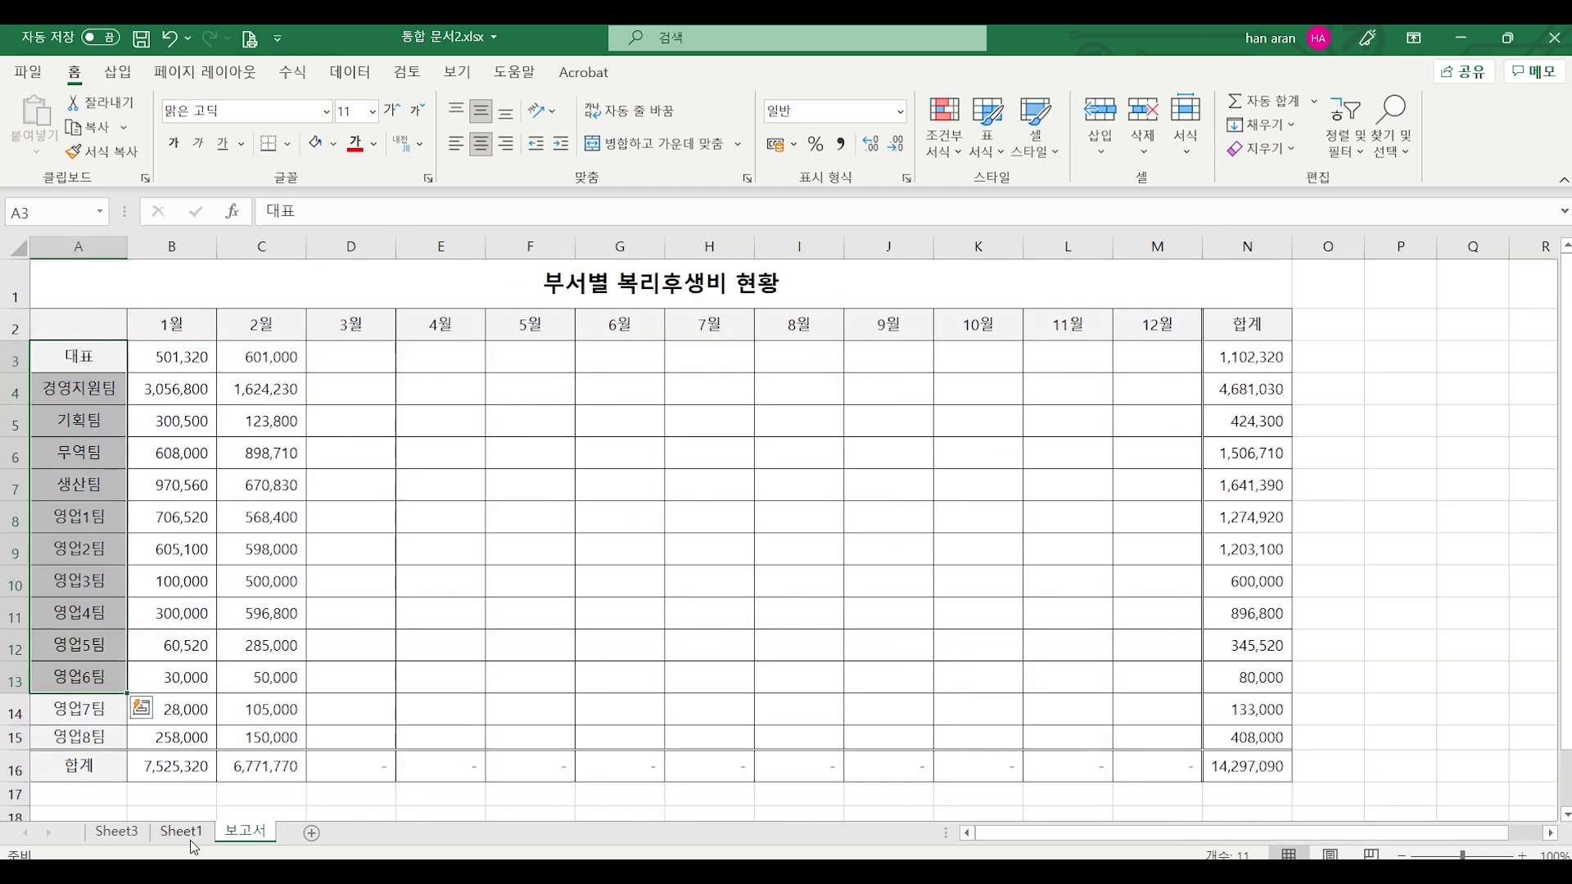
pyautogui.click(139, 833)
pyautogui.click(173, 245)
pyautogui.click(255, 245)
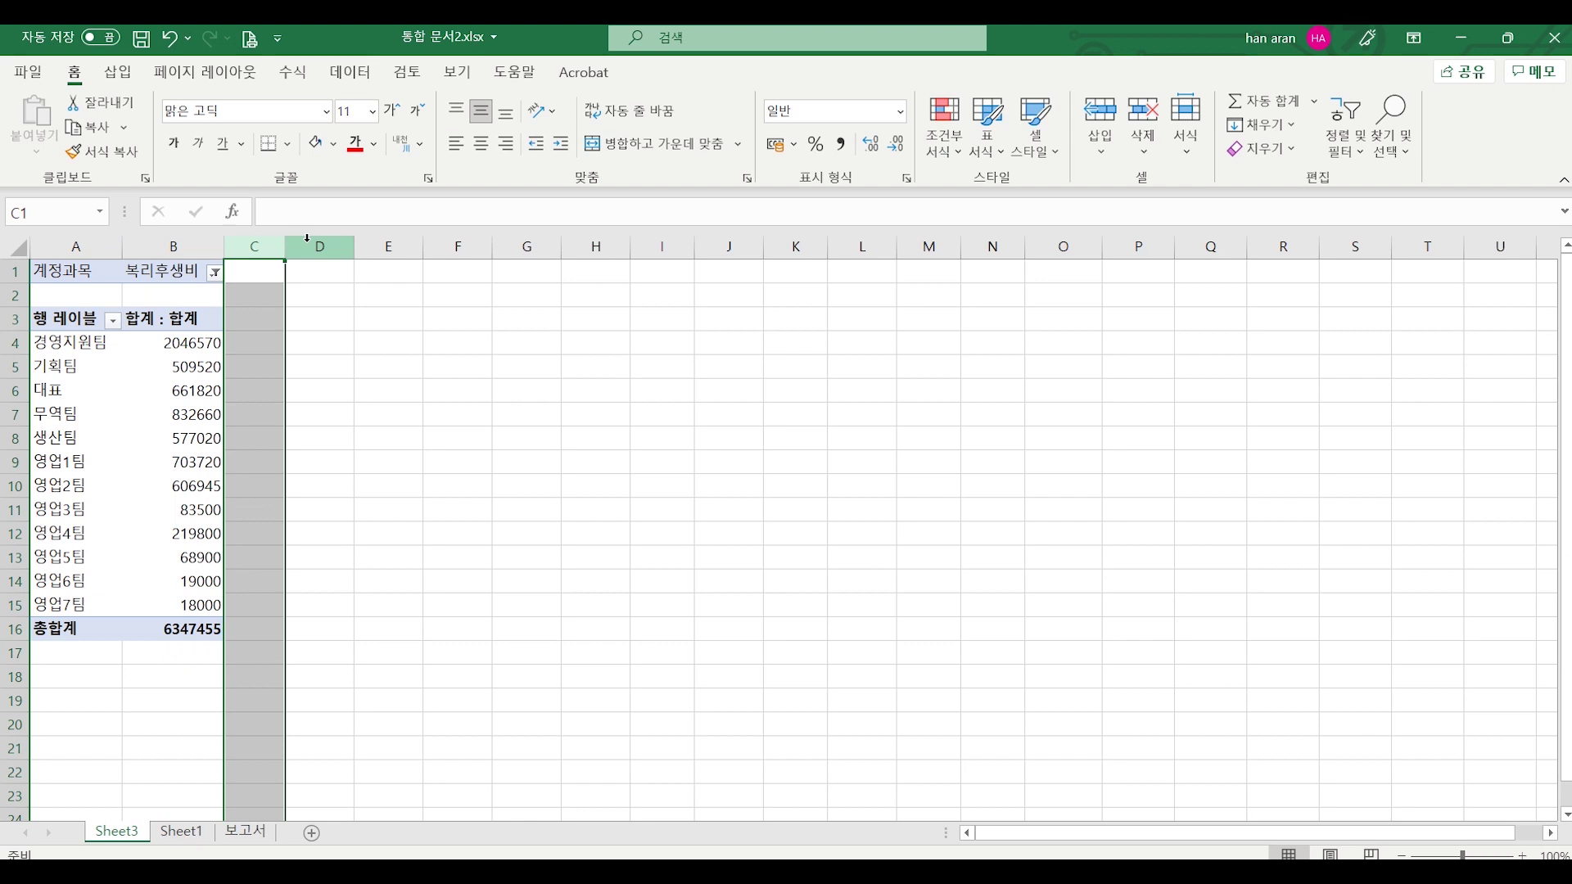
pyautogui.click(307, 237)
pyautogui.click(173, 245)
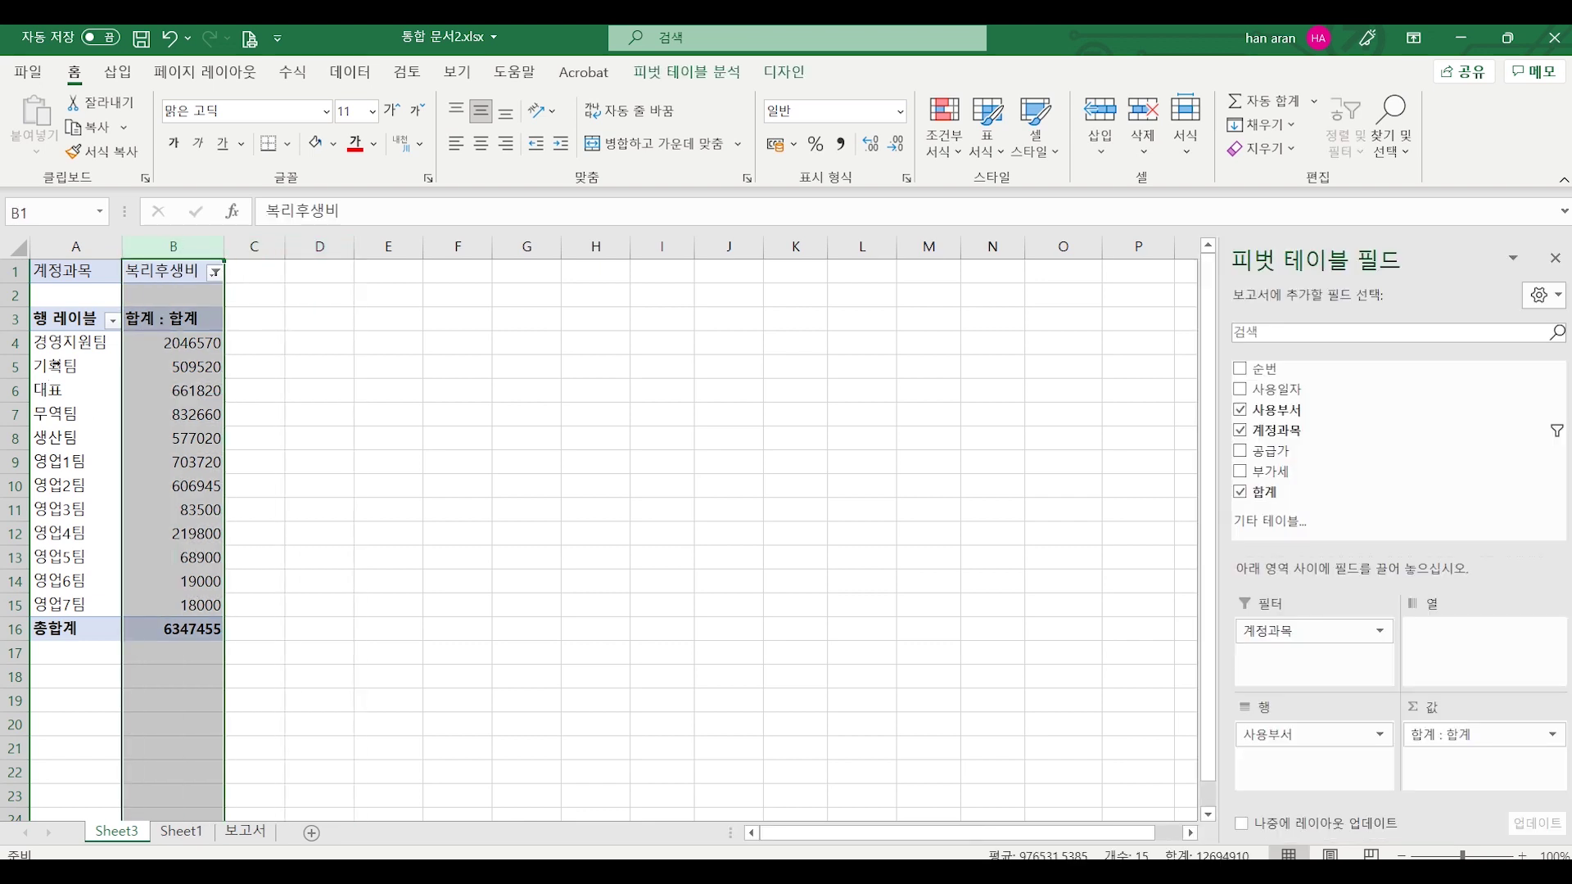
pyautogui.click(189, 368)
pyautogui.click(263, 459)
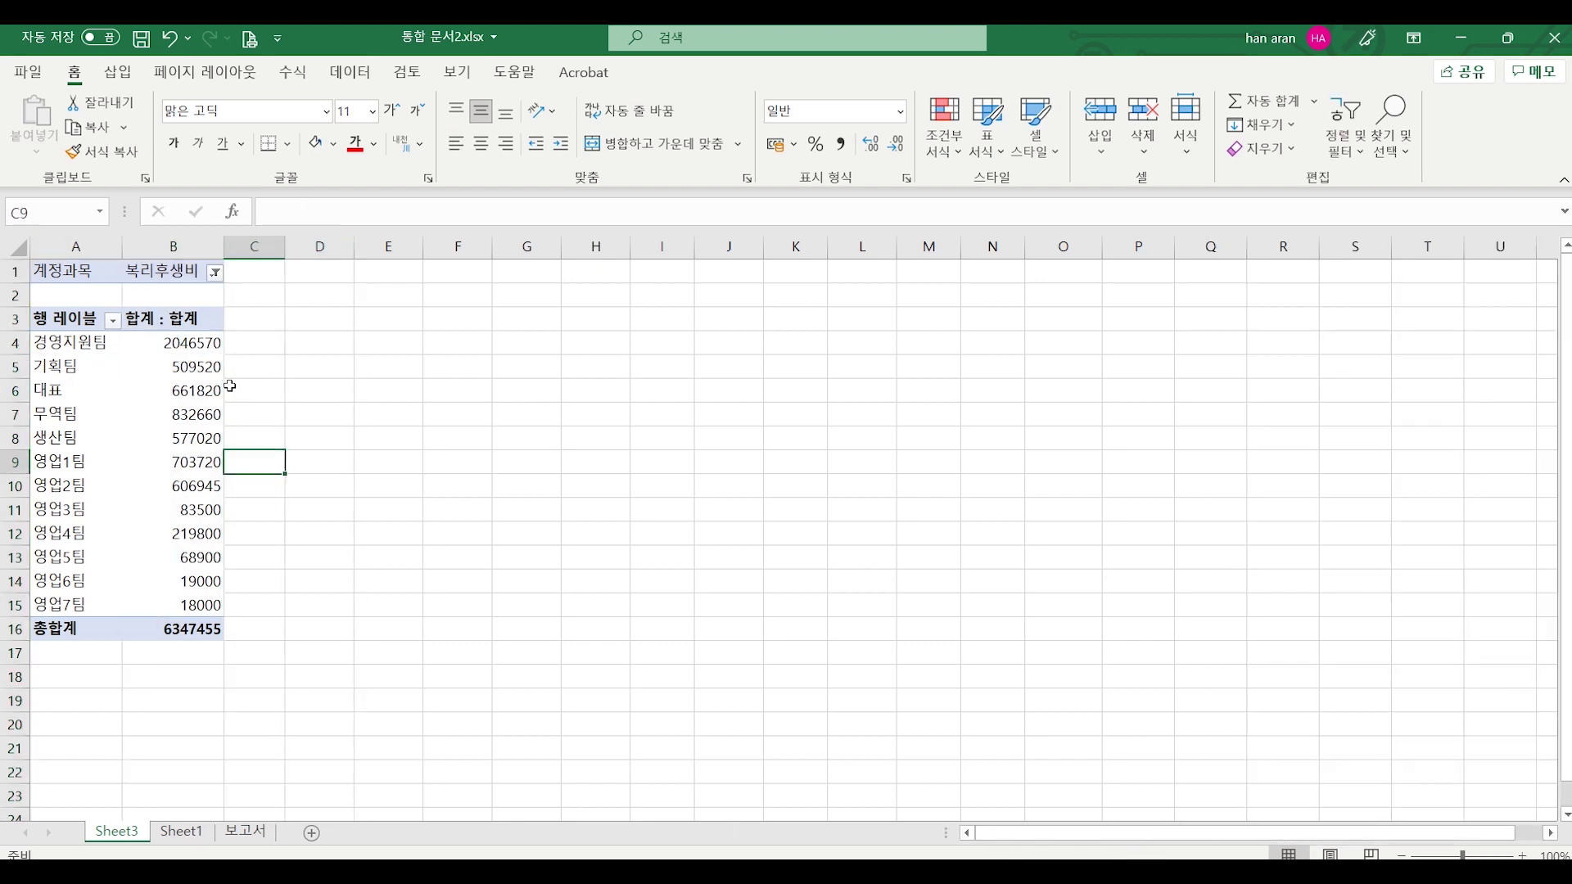
pyautogui.click(205, 352)
# Start a VLOOKUP formula in D3 of the 보고서 sheet with department cell A3 as the lookup value.
pyautogui.click(246, 833)
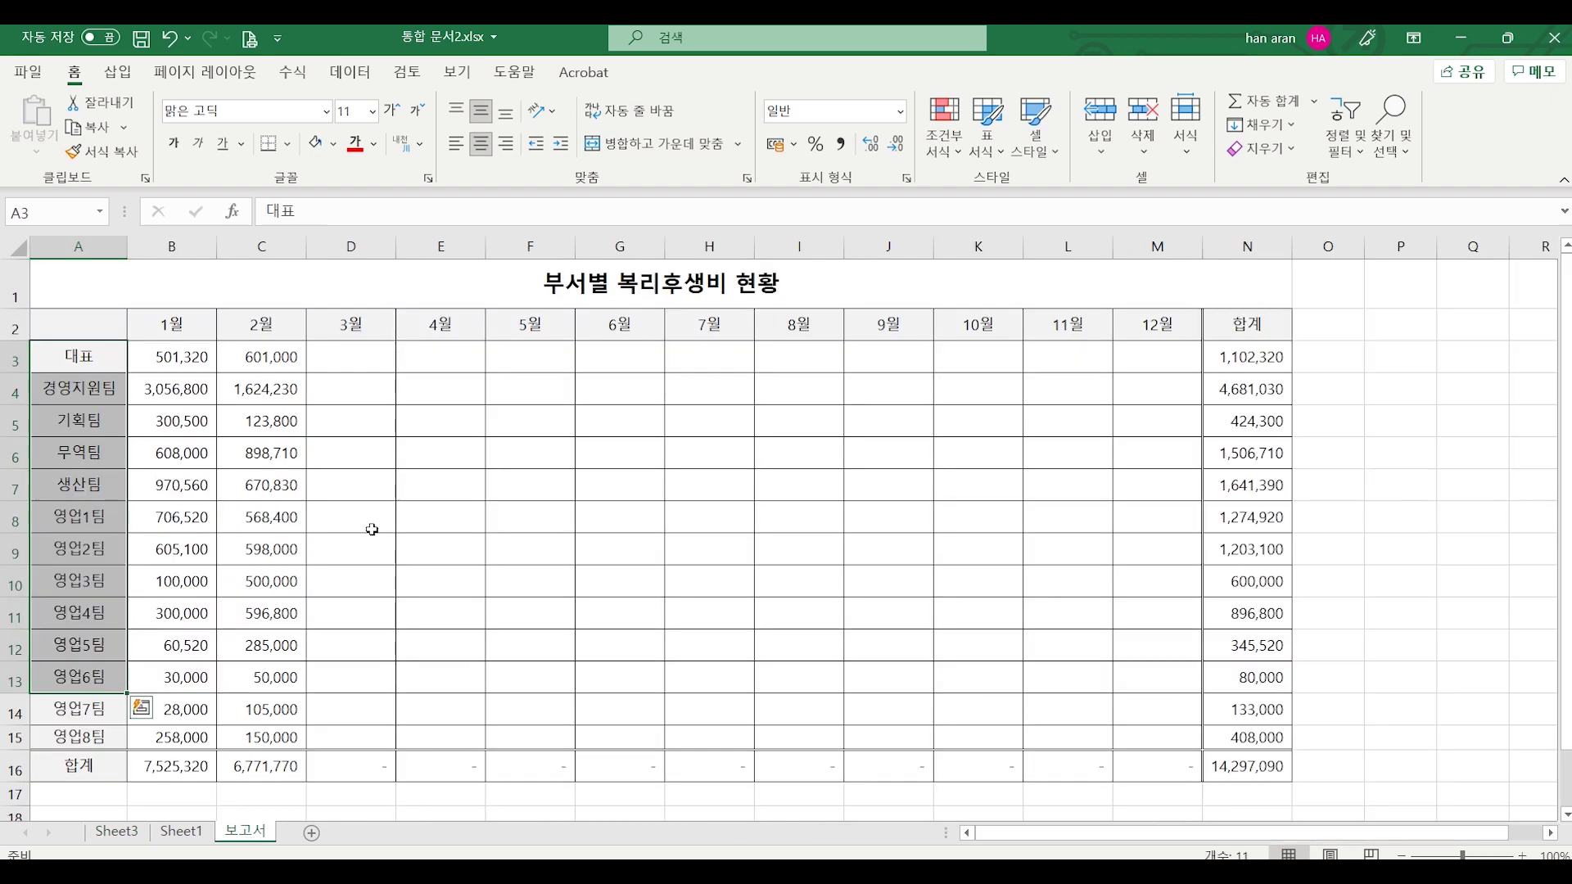
pyautogui.click(359, 357)
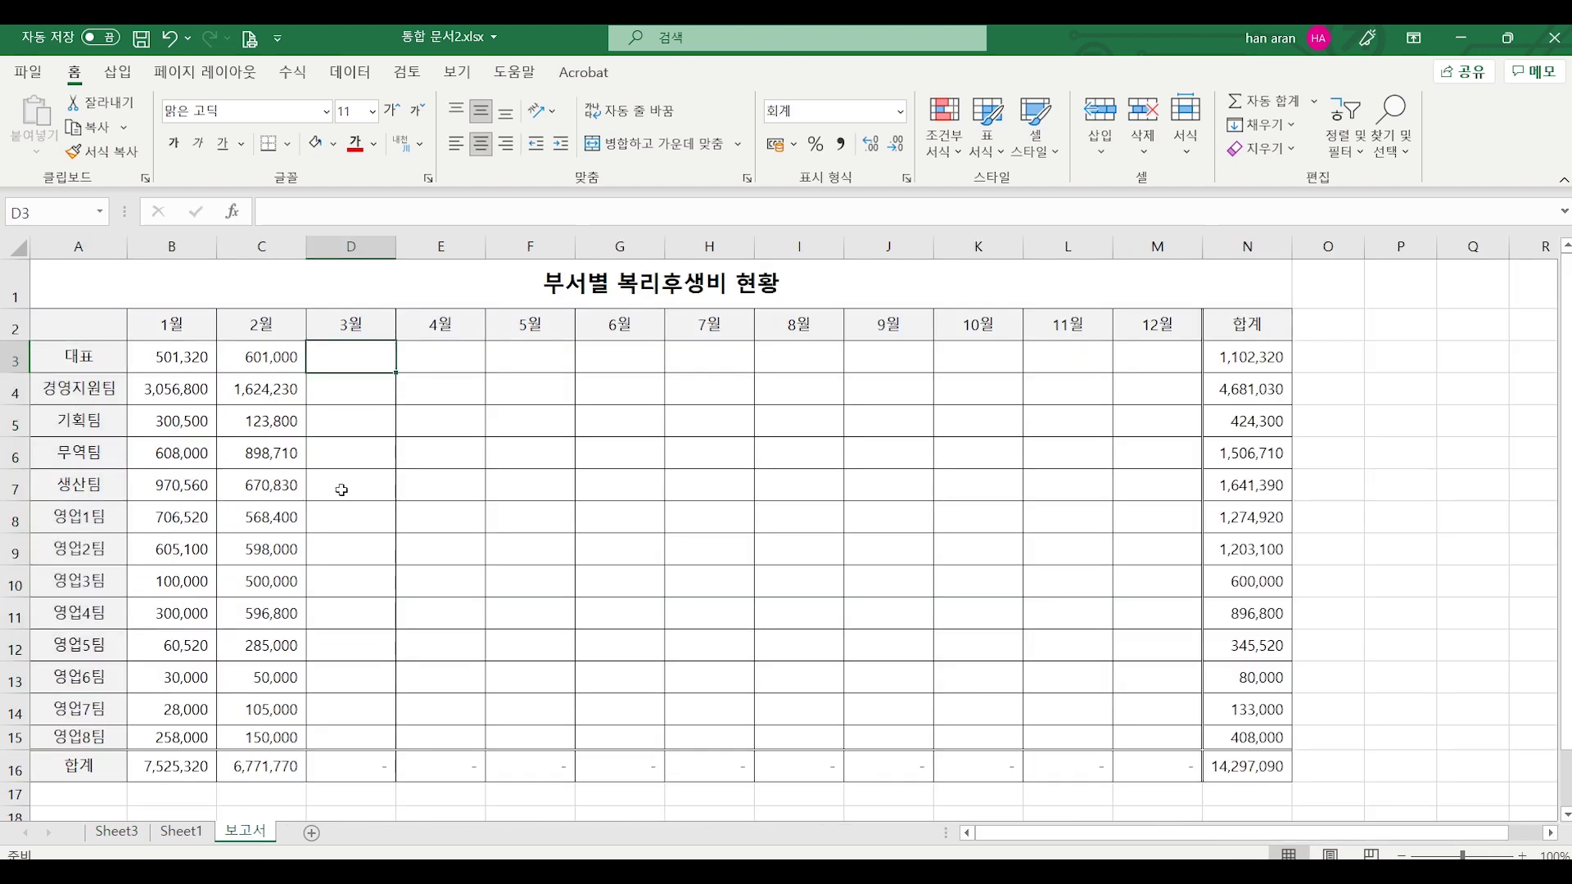
pyautogui.hotkey('shift', 'F3')
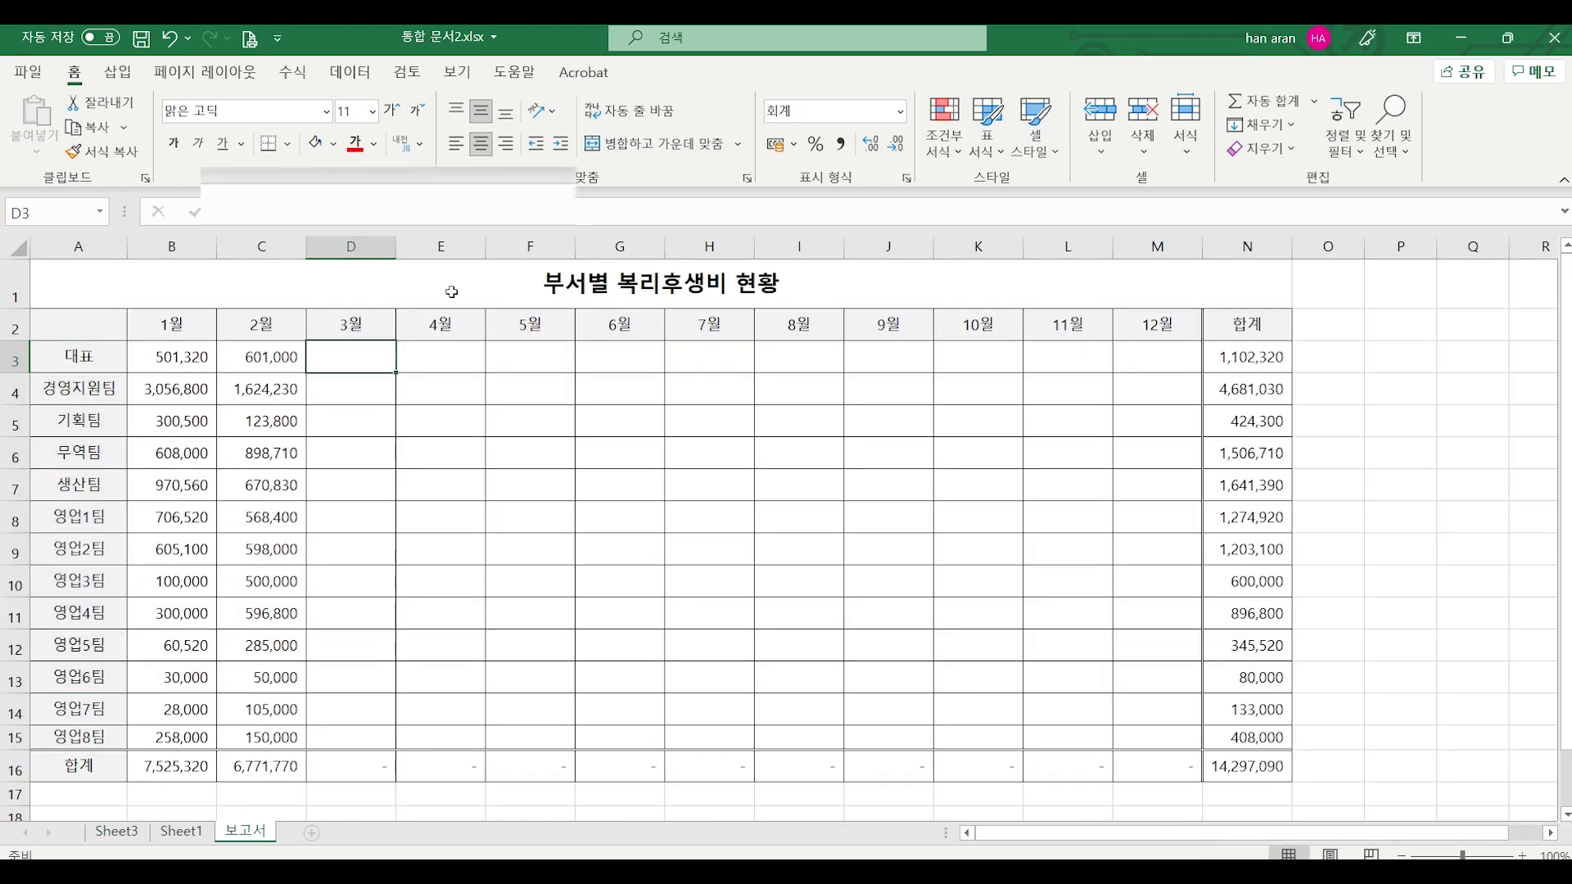
pyautogui.write('vlook')
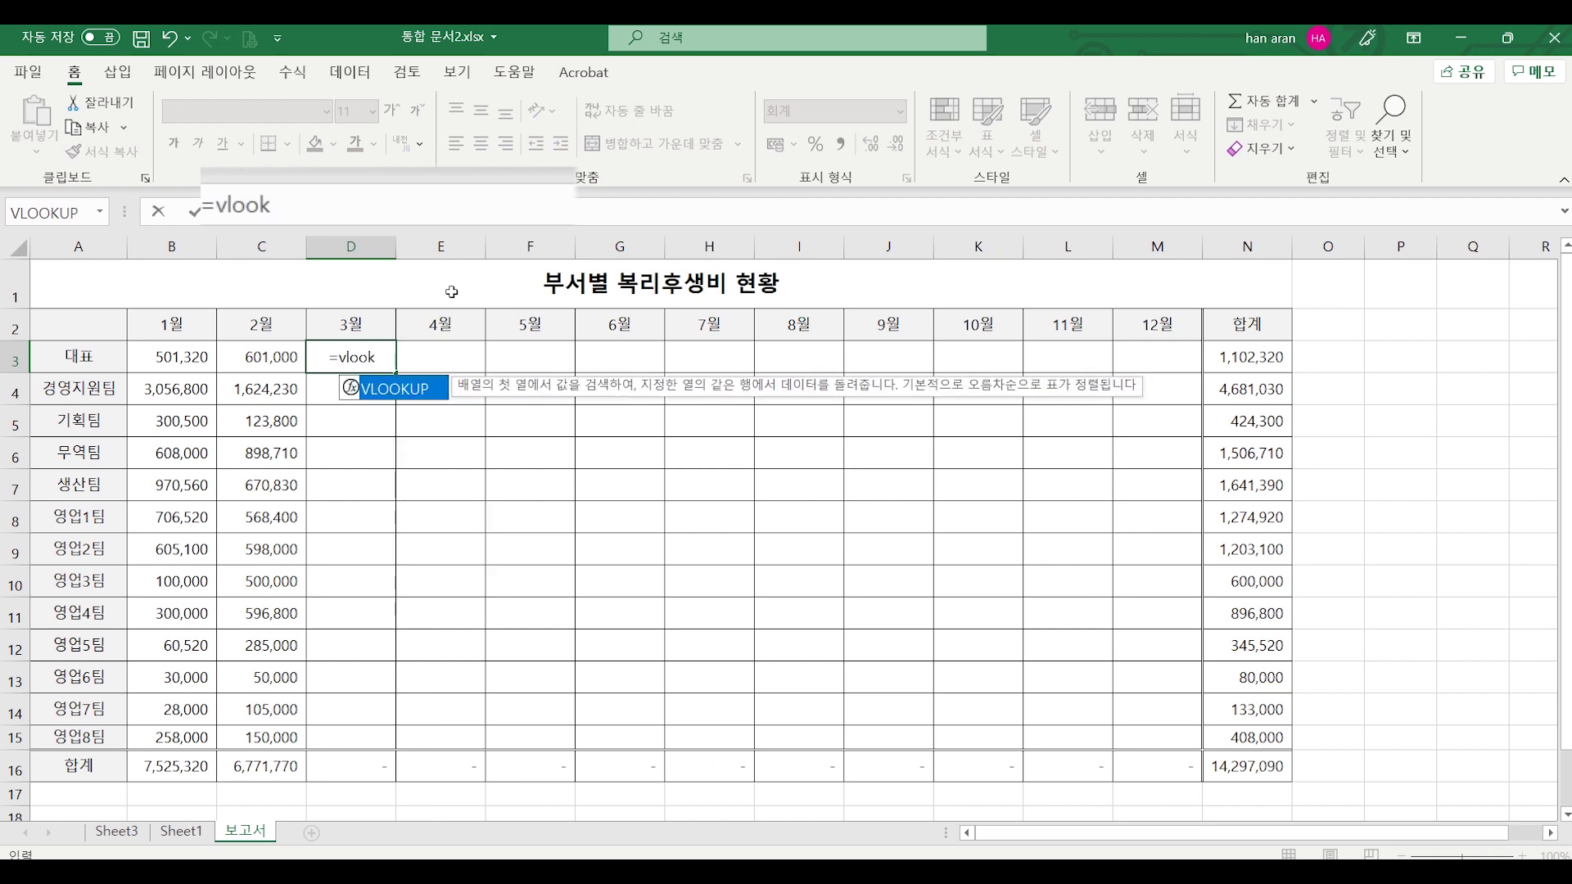
pyautogui.write('up(')
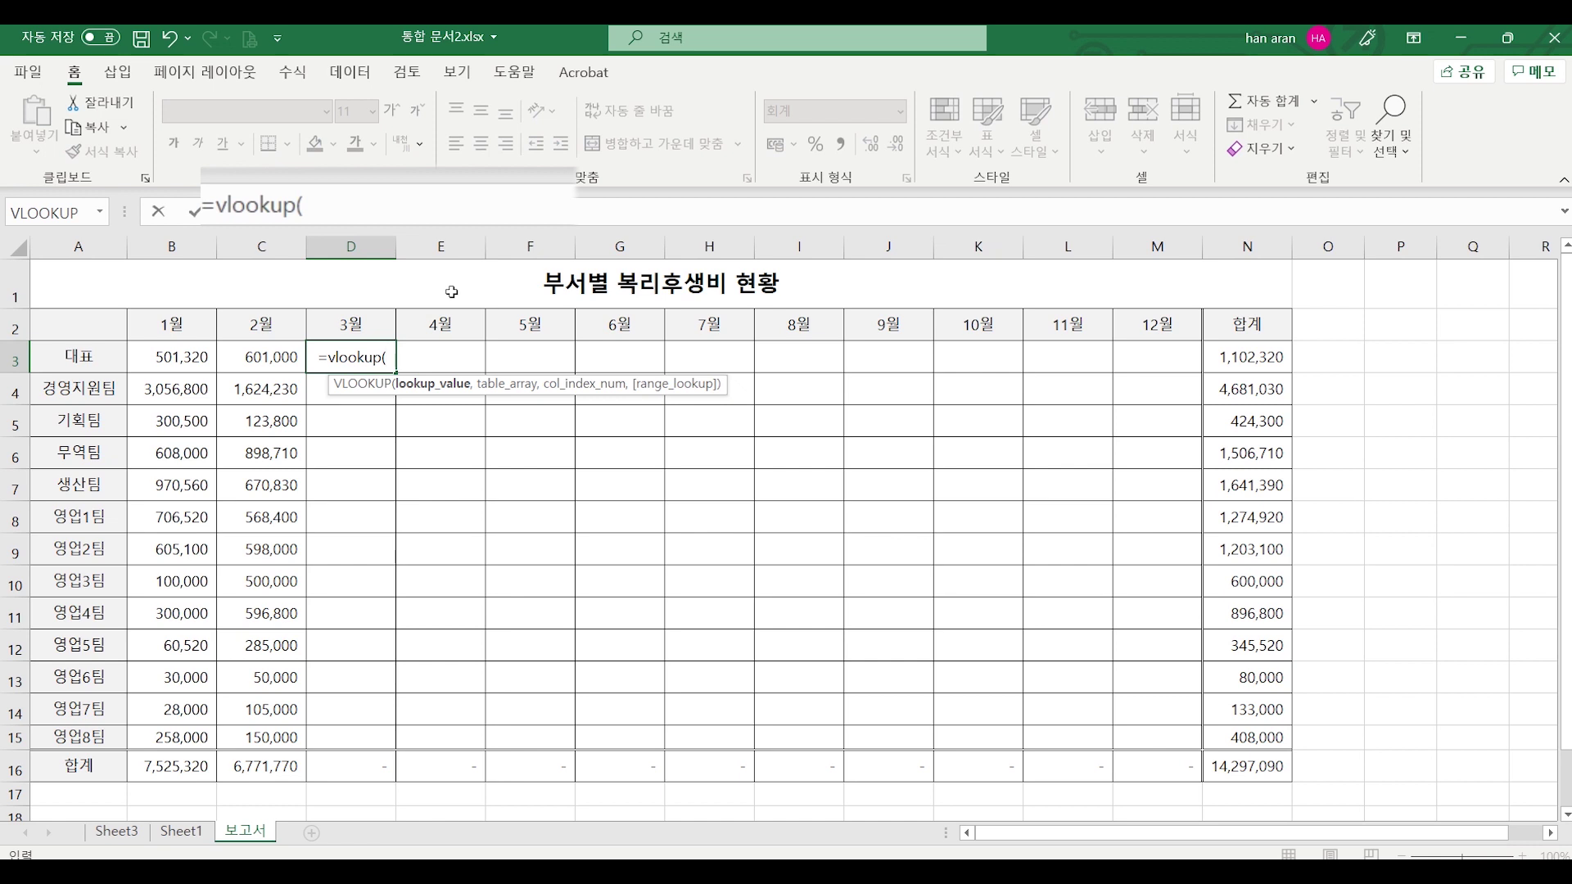
pyautogui.click(103, 359)
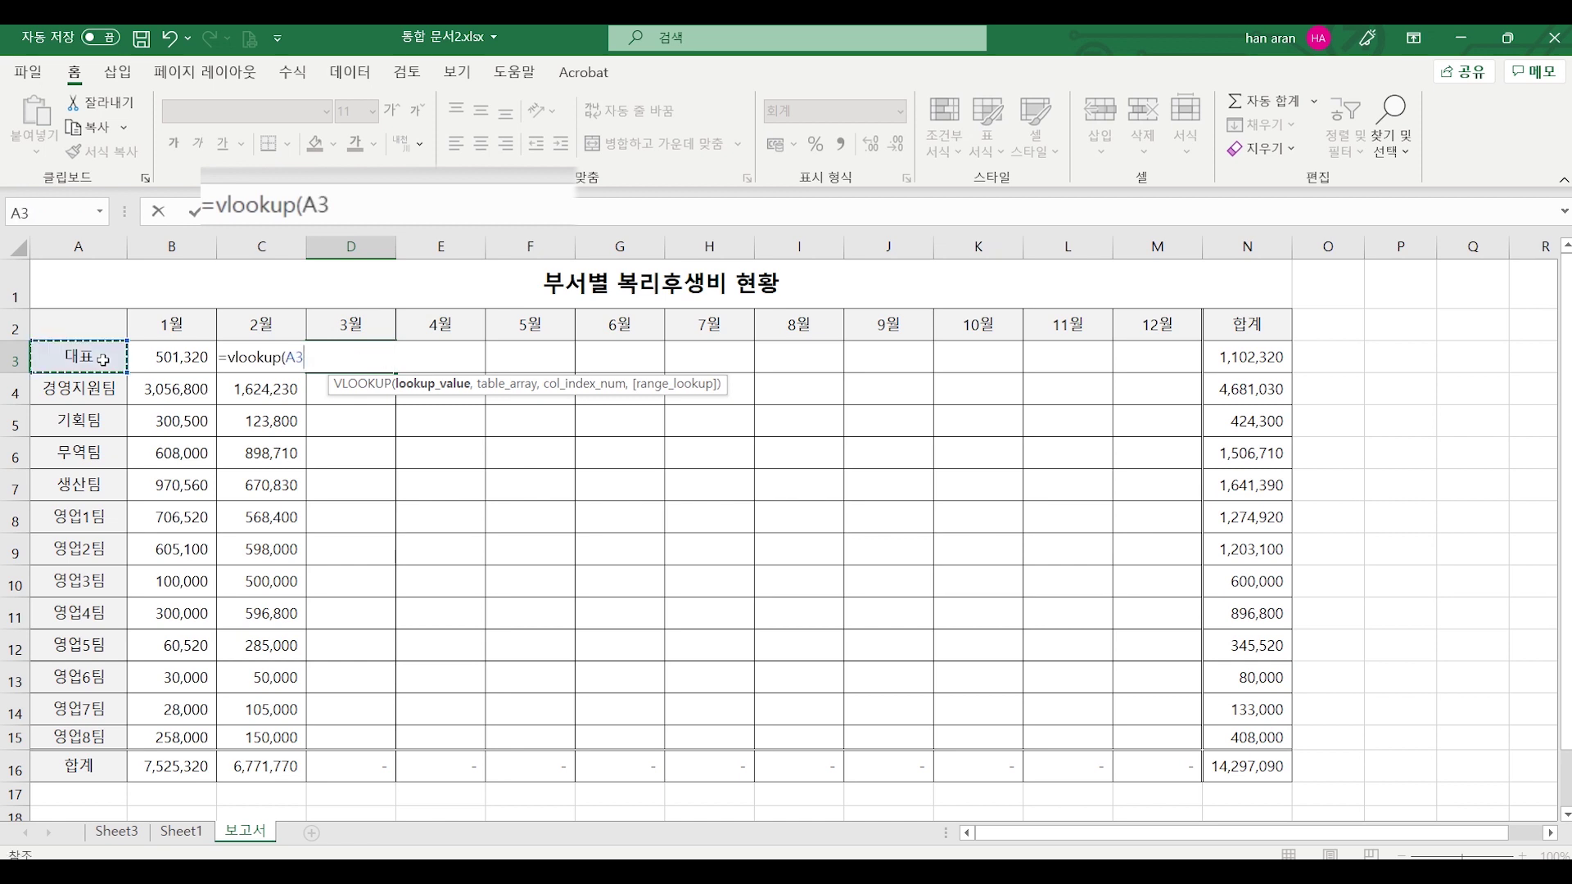
pyautogui.write(',')
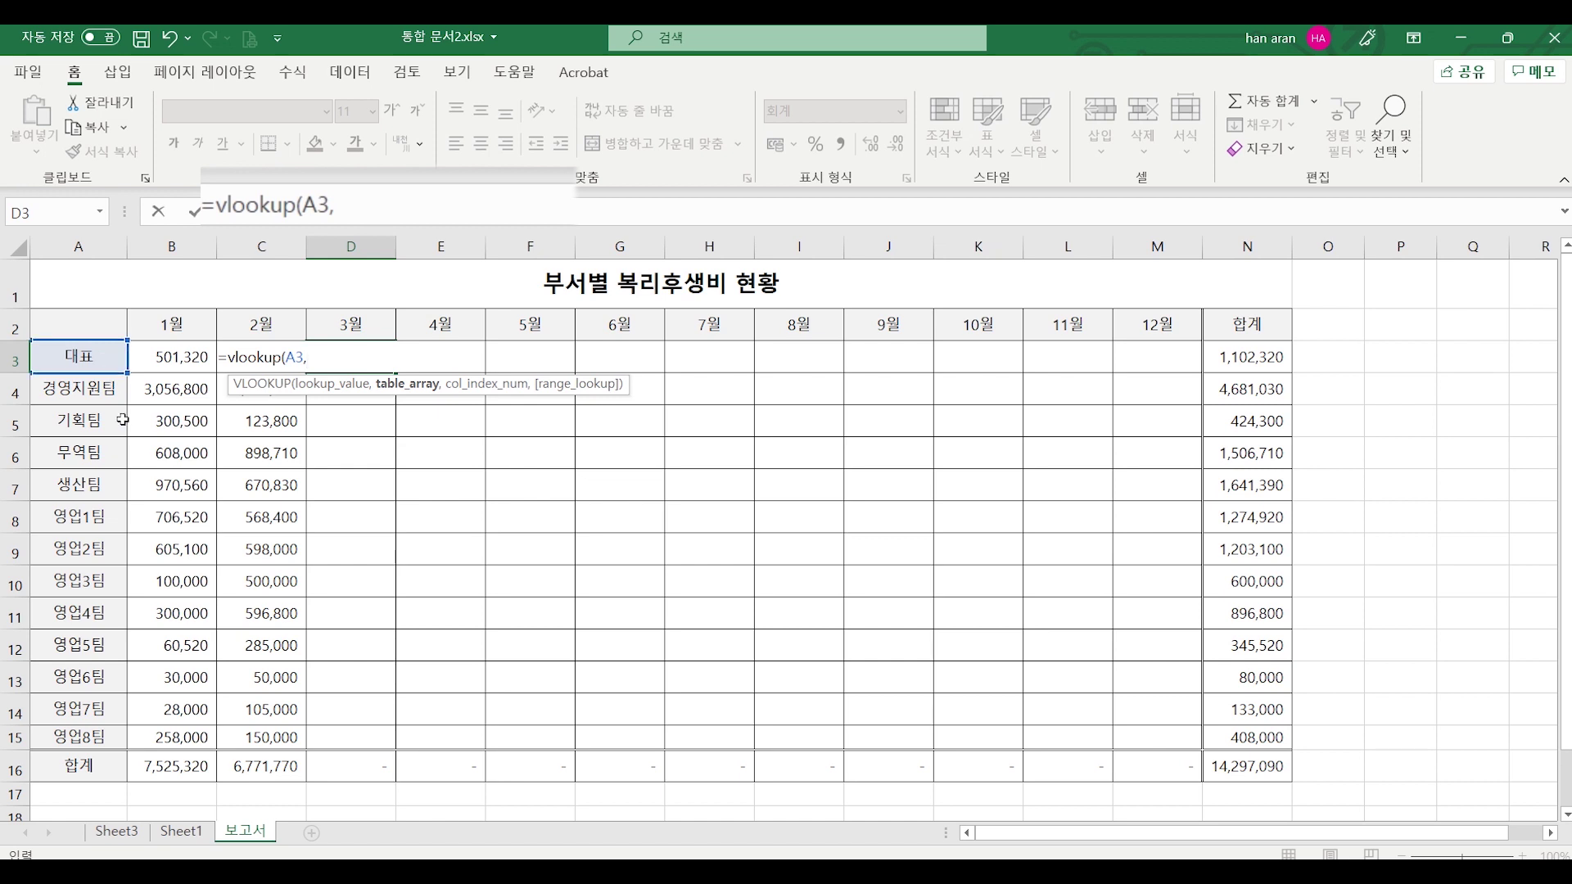
# Use Sheet3 range A4:B15 as the VLOOKUP table array and make it absolute as $A$4:$B$15.
pyautogui.click(116, 832)
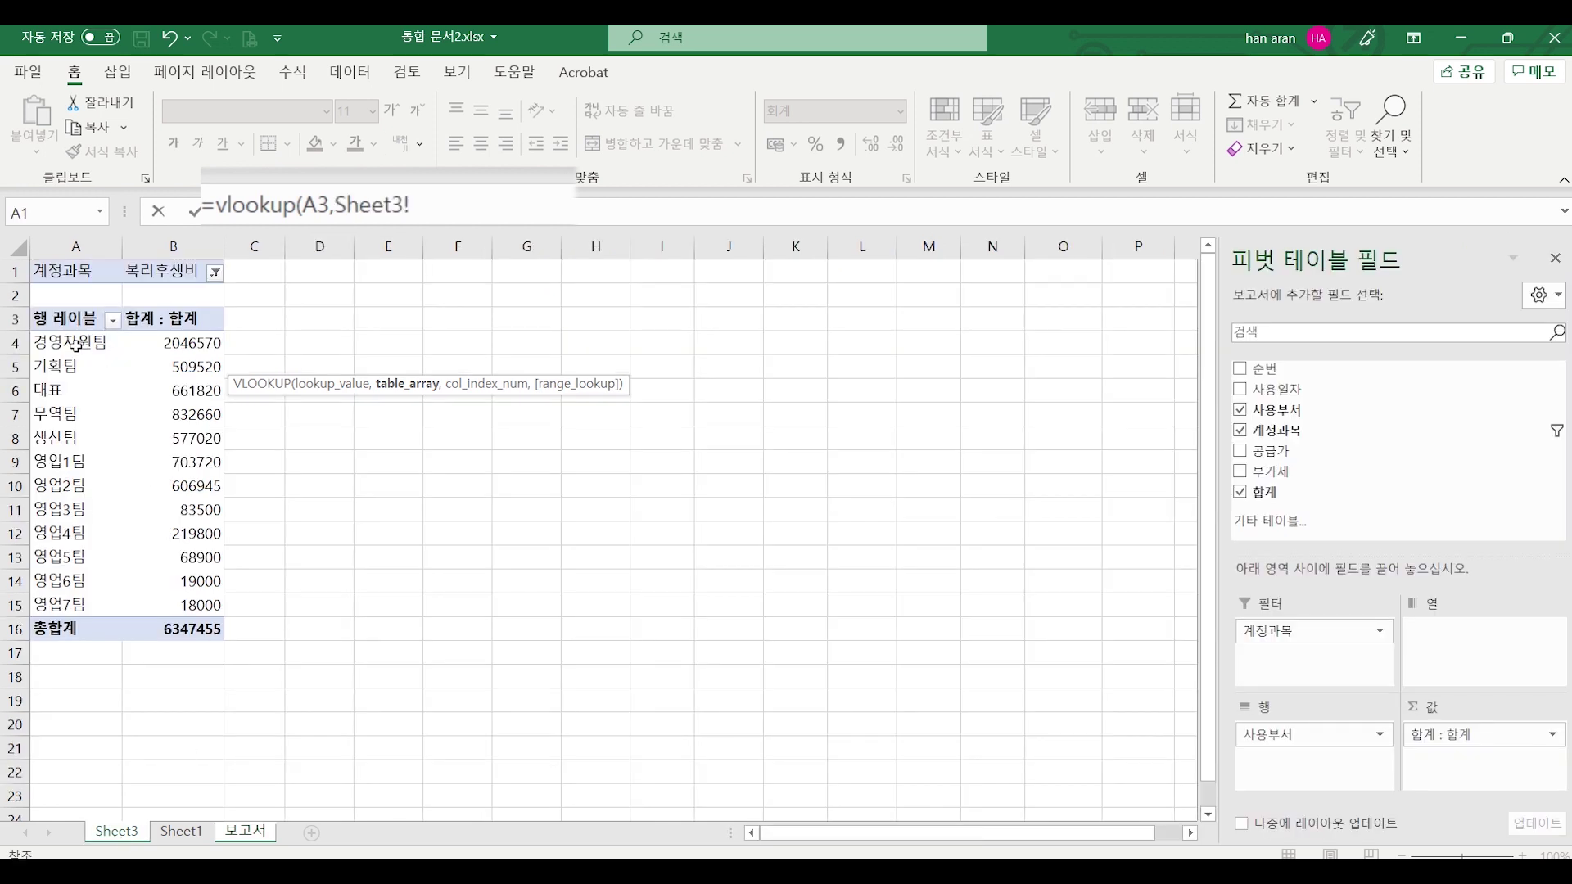
pyautogui.moveTo(76, 344); pyautogui.dragTo(187, 596)
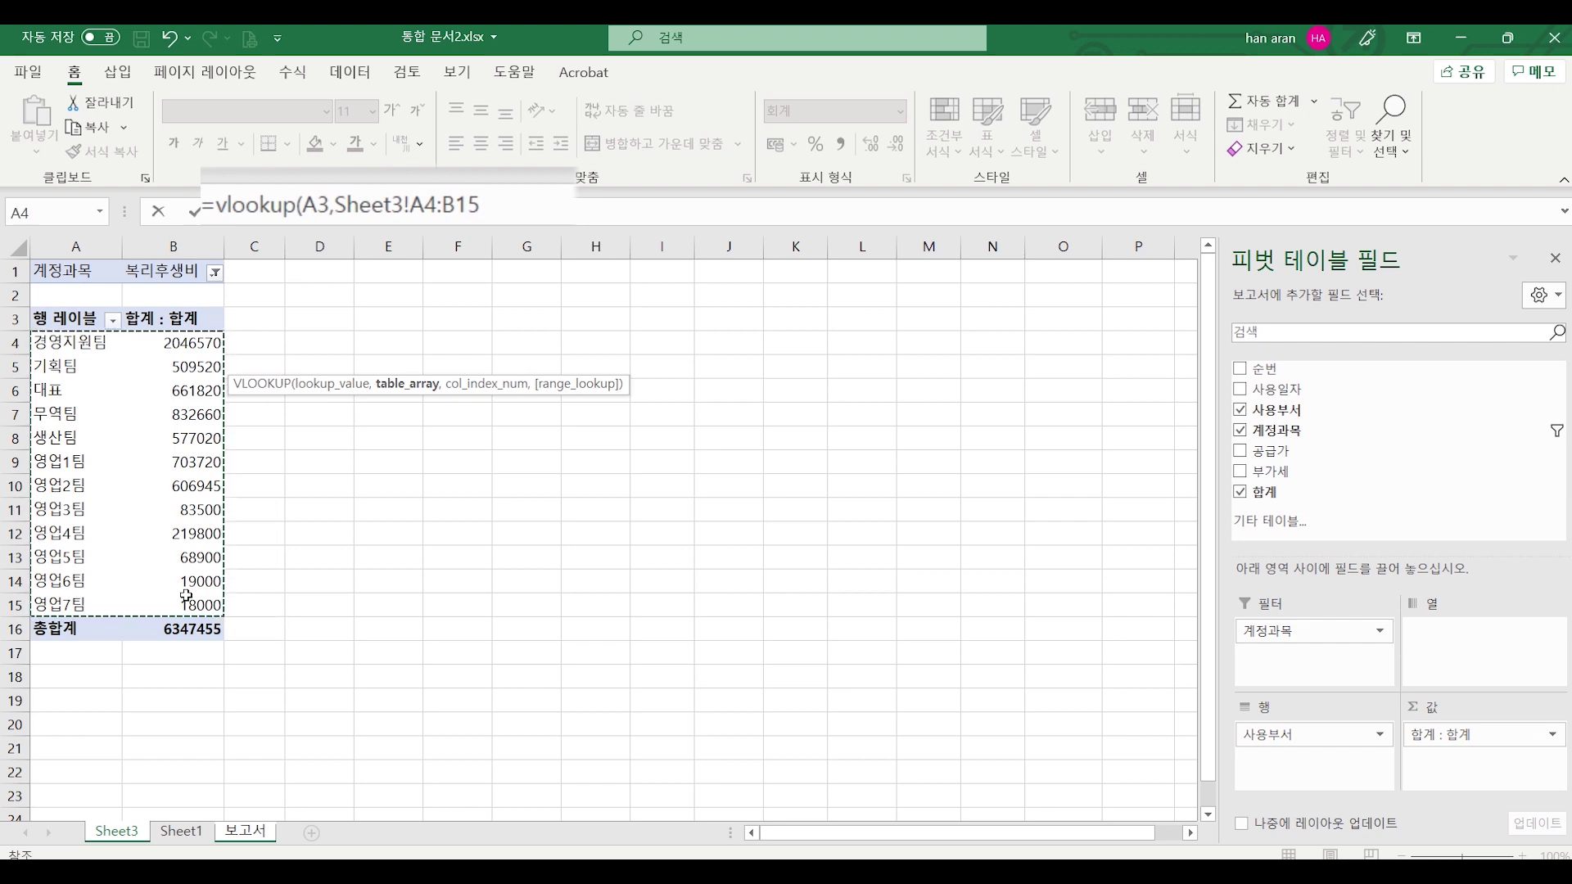
pyautogui.click(417, 203)
pyautogui.press('F4')
pyautogui.write(',')
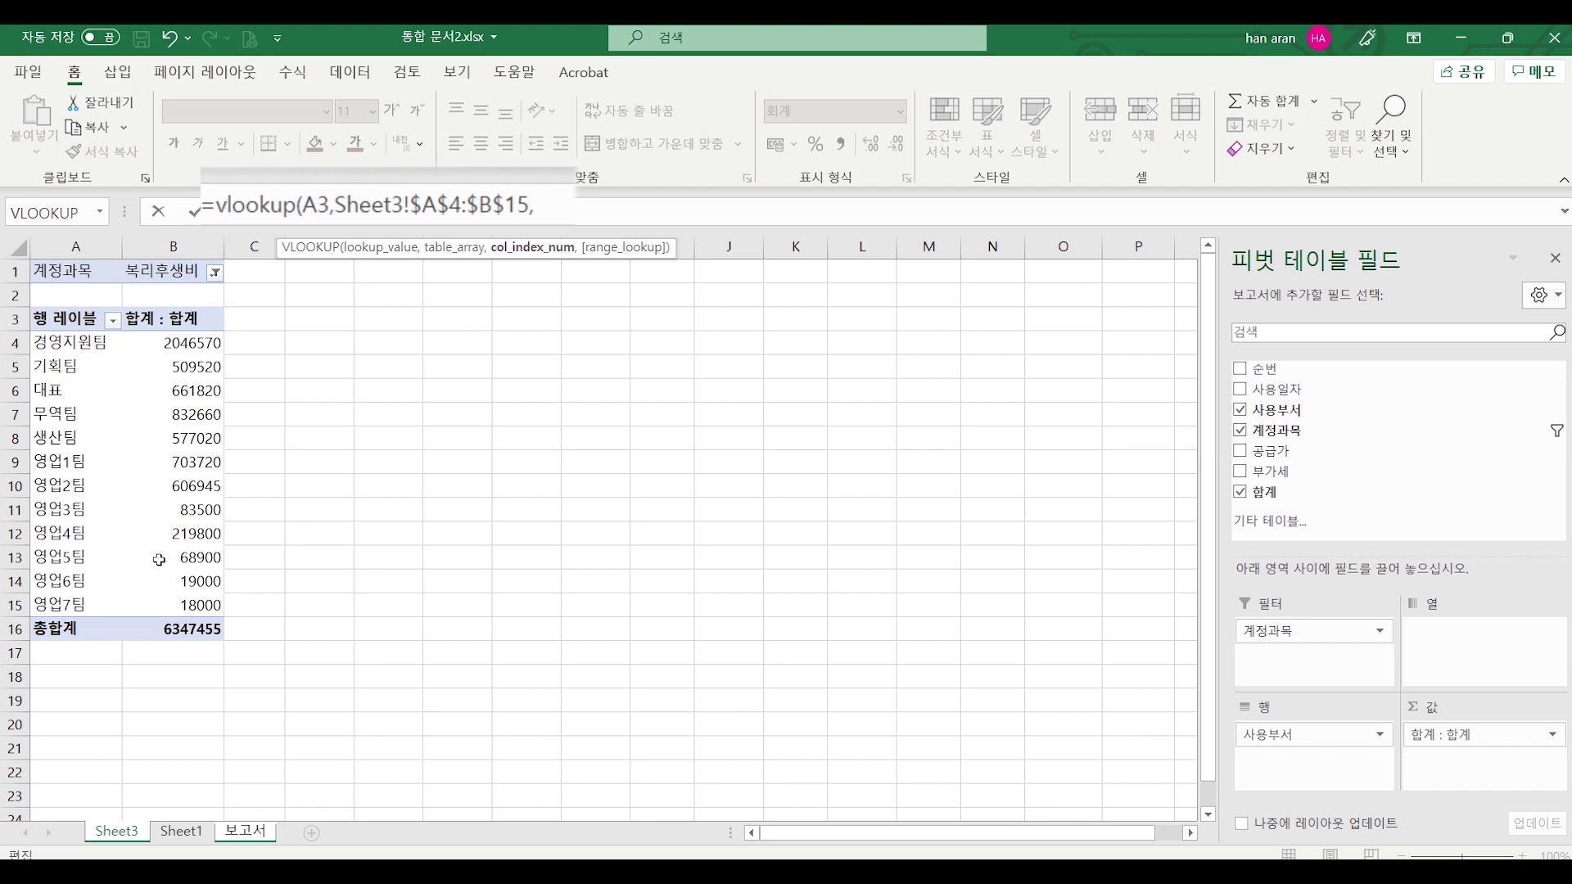
# Complete the VLOOKUP formula with column index 2 and exact match 0, and enter it.
pyautogui.write('2,')
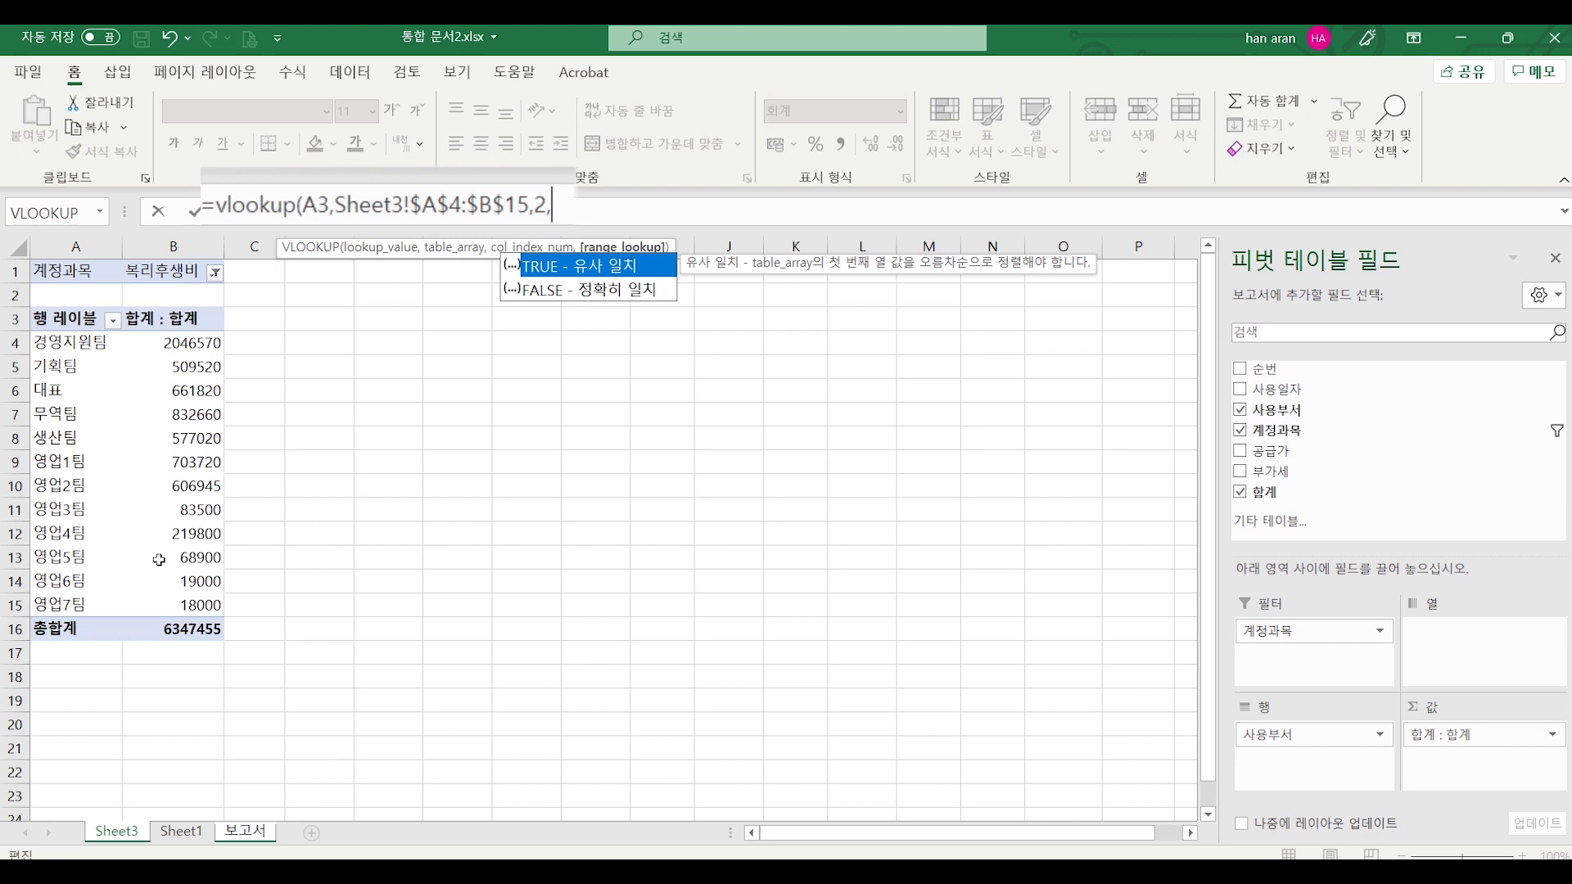
pyautogui.write('0)')
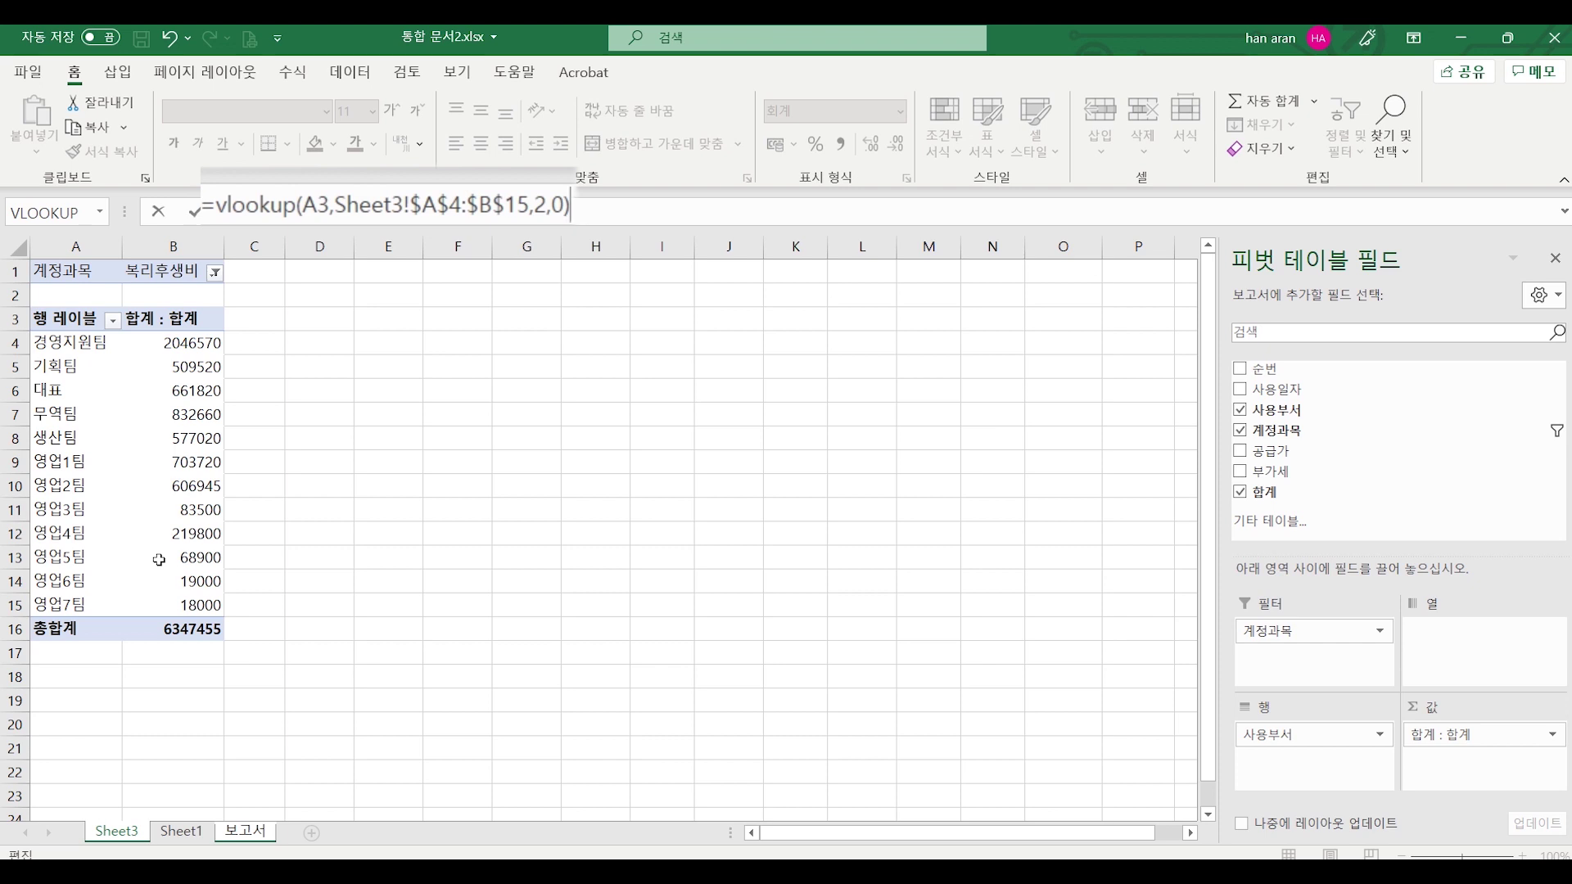
pyautogui.press('Return')
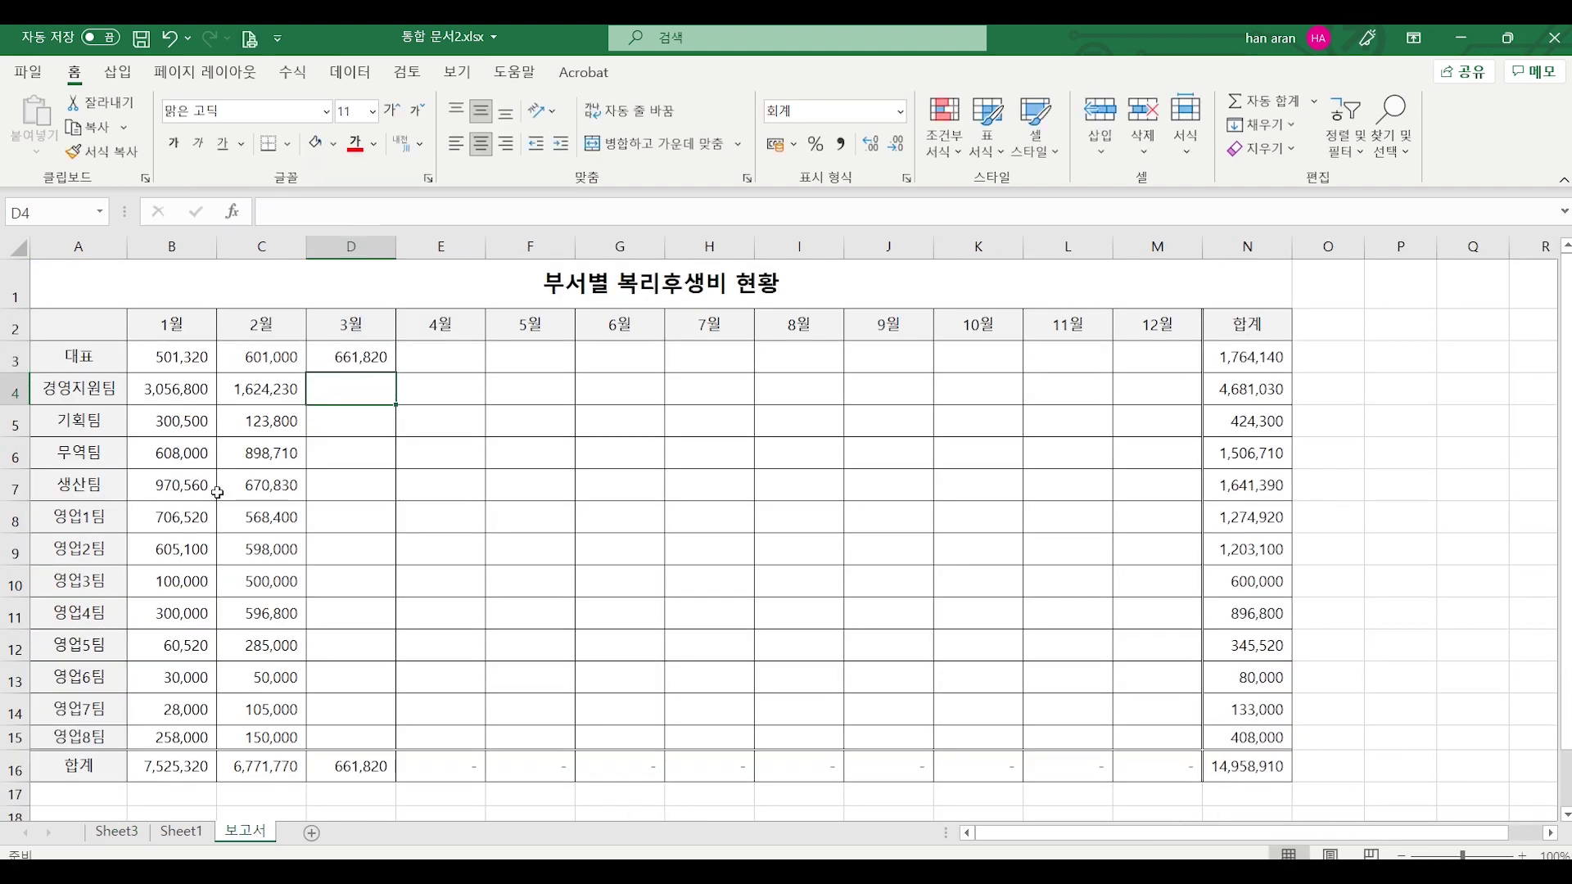
# Check the D3 lookup result against the 대표 amount in the Sheet3 pivot table and return to the 보고서 sheet.
pyautogui.click(372, 351)
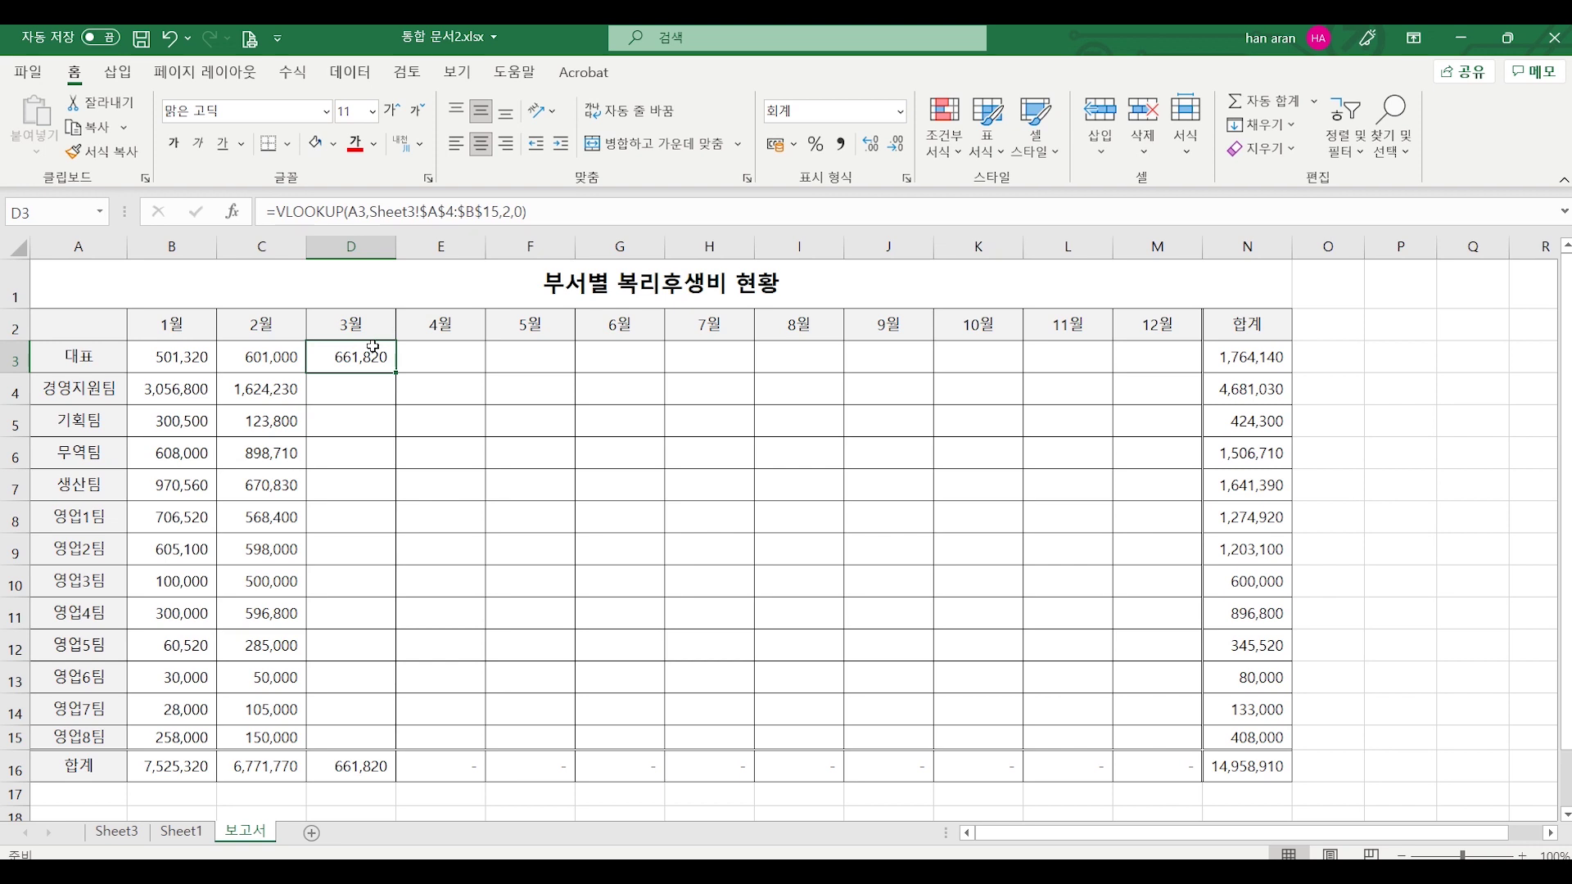
pyautogui.click(116, 835)
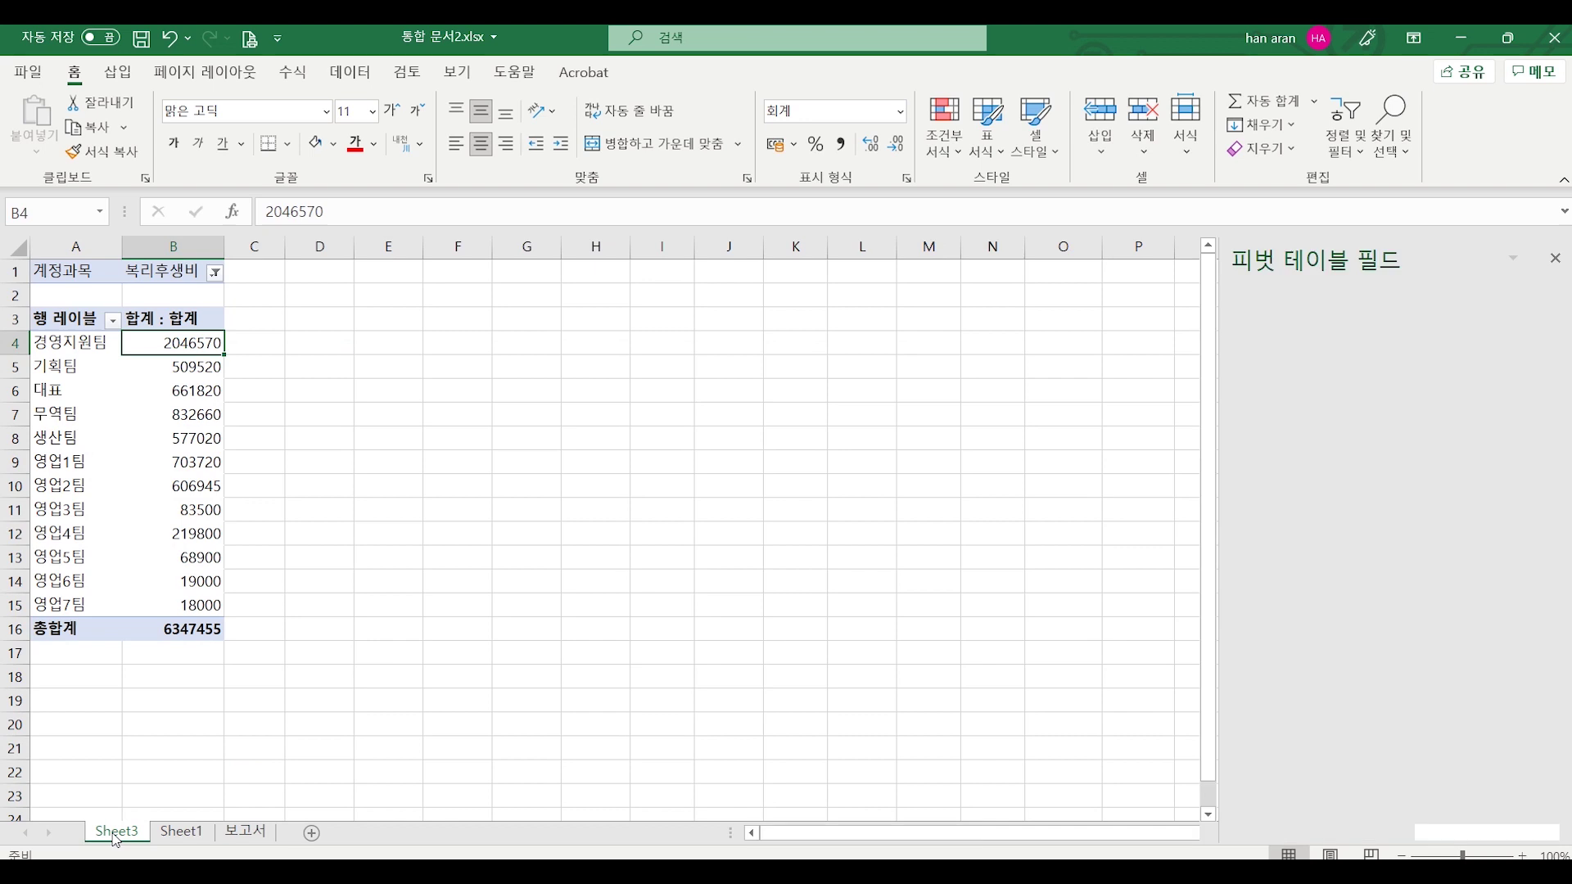
pyautogui.click(162, 393)
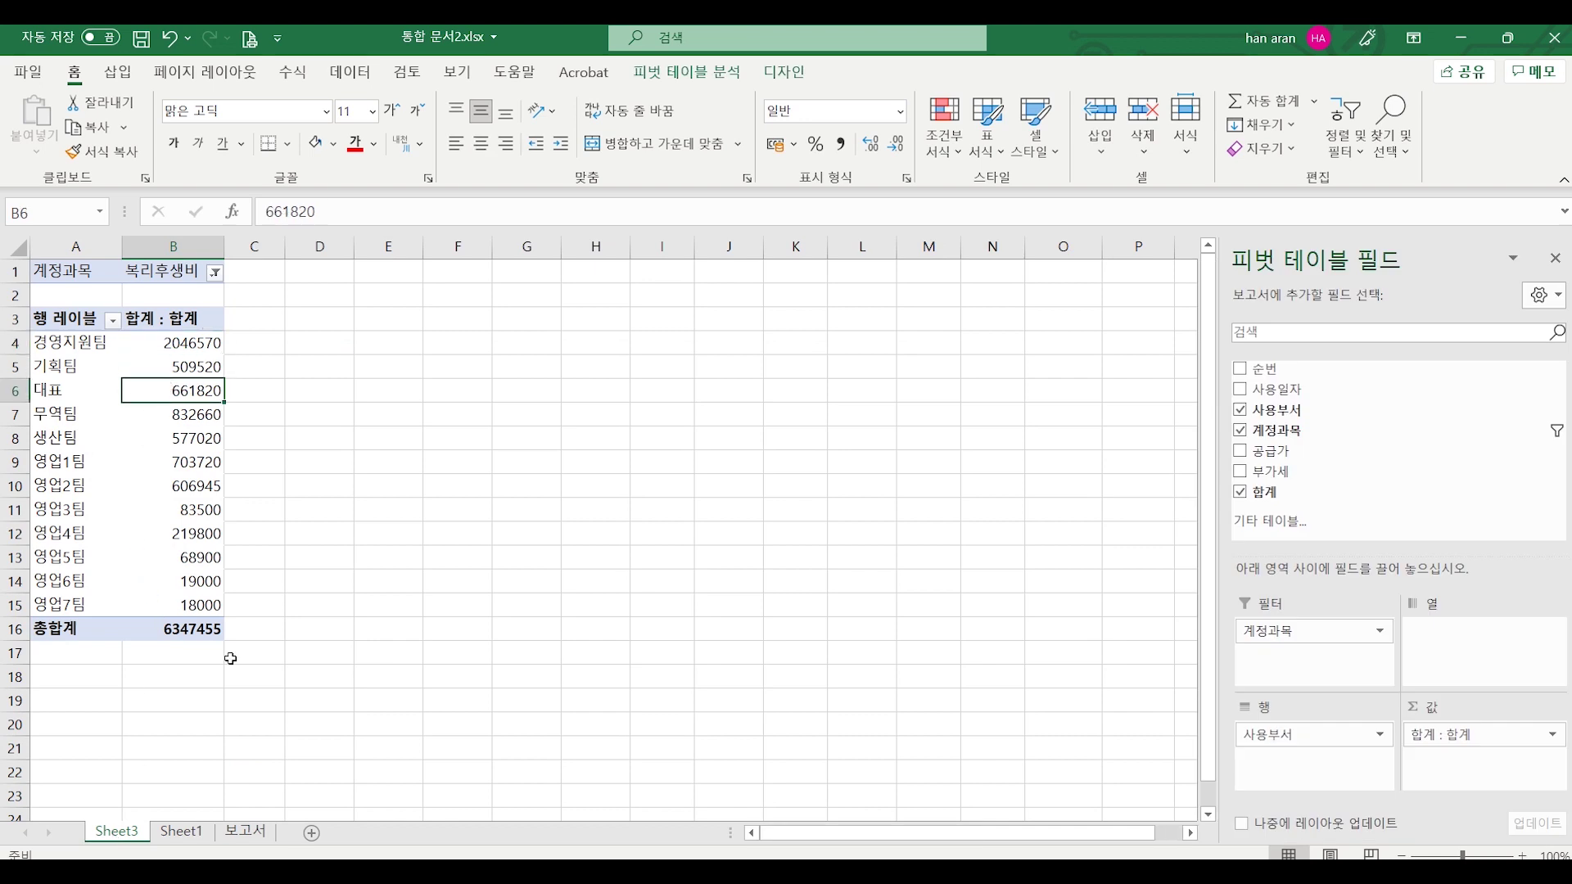
pyautogui.click(239, 832)
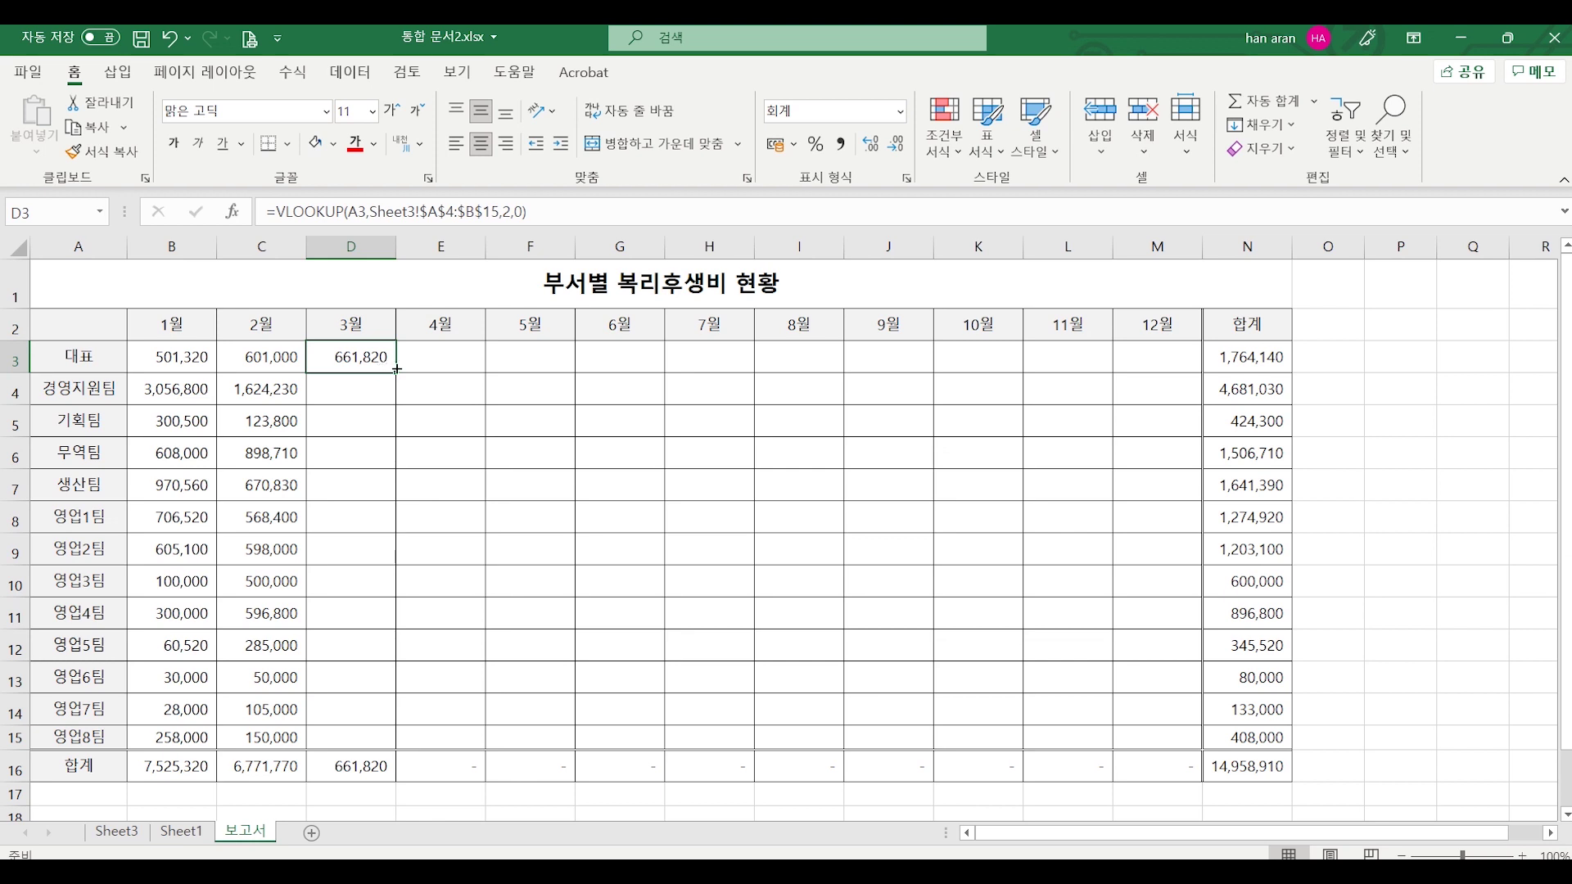
# Fill the VLOOKUP formula from D3 down through D15 for all departments in the 3월 column.
pyautogui.moveTo(396, 371); pyautogui.dragTo(402, 738)
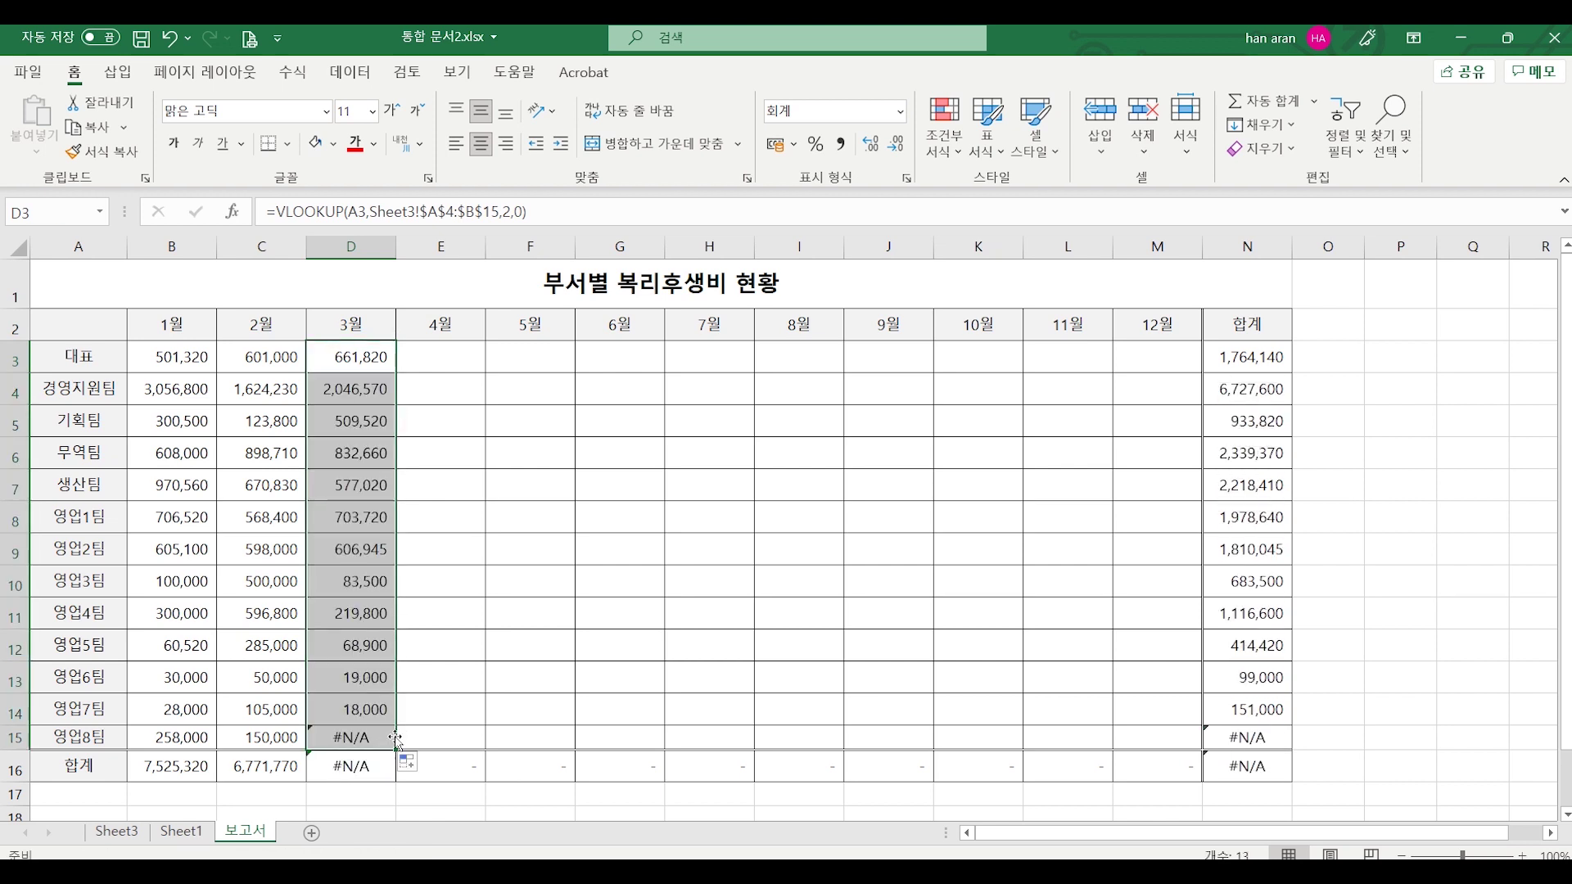
pyautogui.click(430, 710)
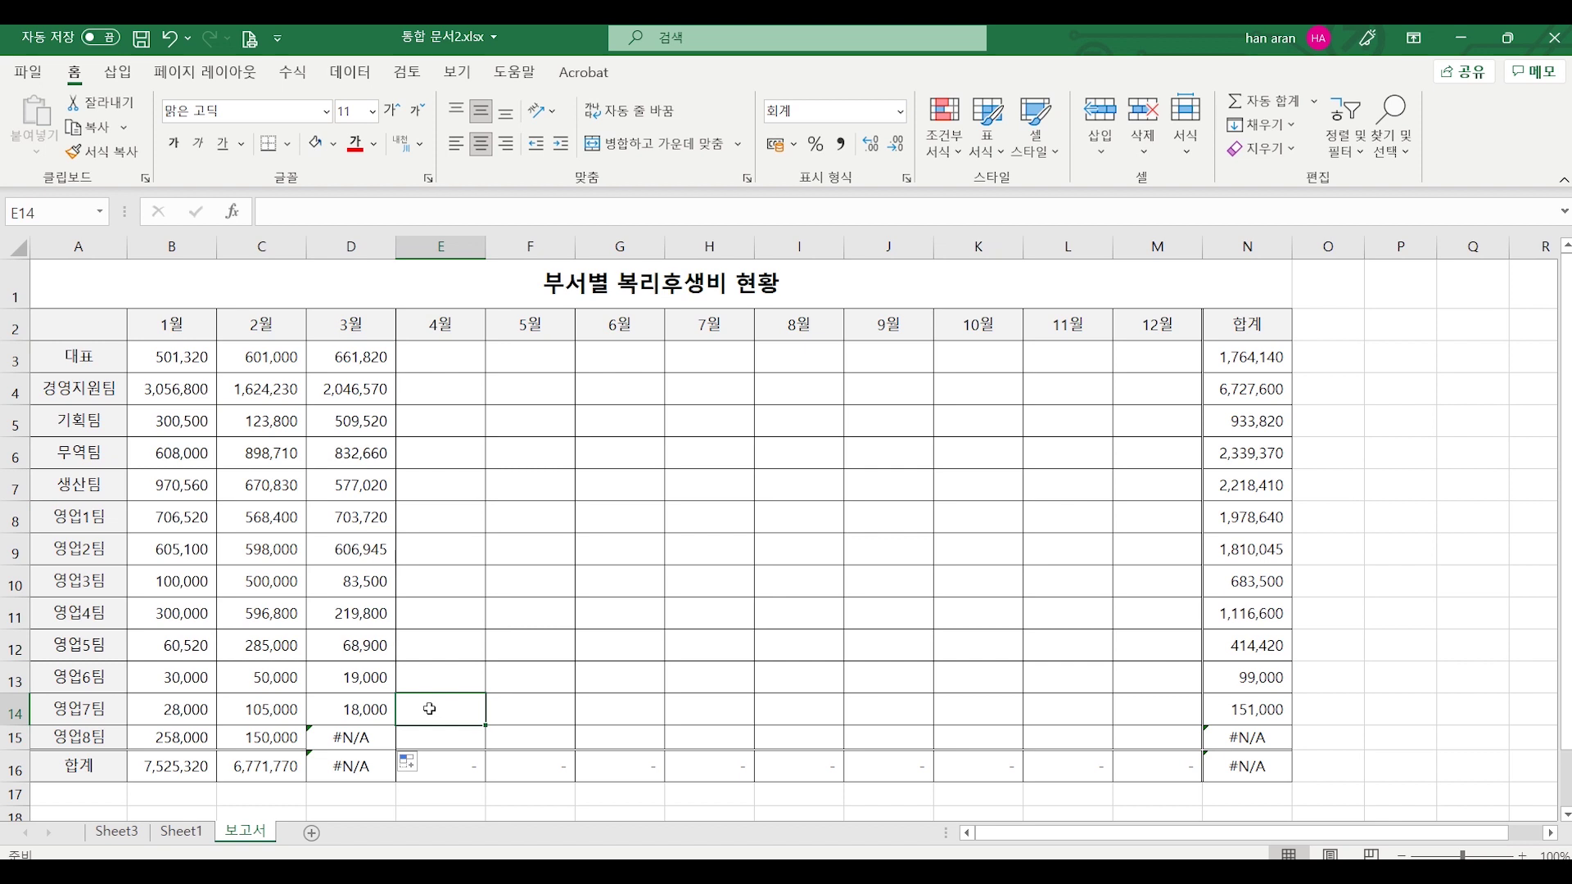
# Inspect the 영업8팀 lookup in D15, compare it with the departments in the Sheet3 pivot table, and return to the 보고서 sheet.
pyautogui.click(369, 732)
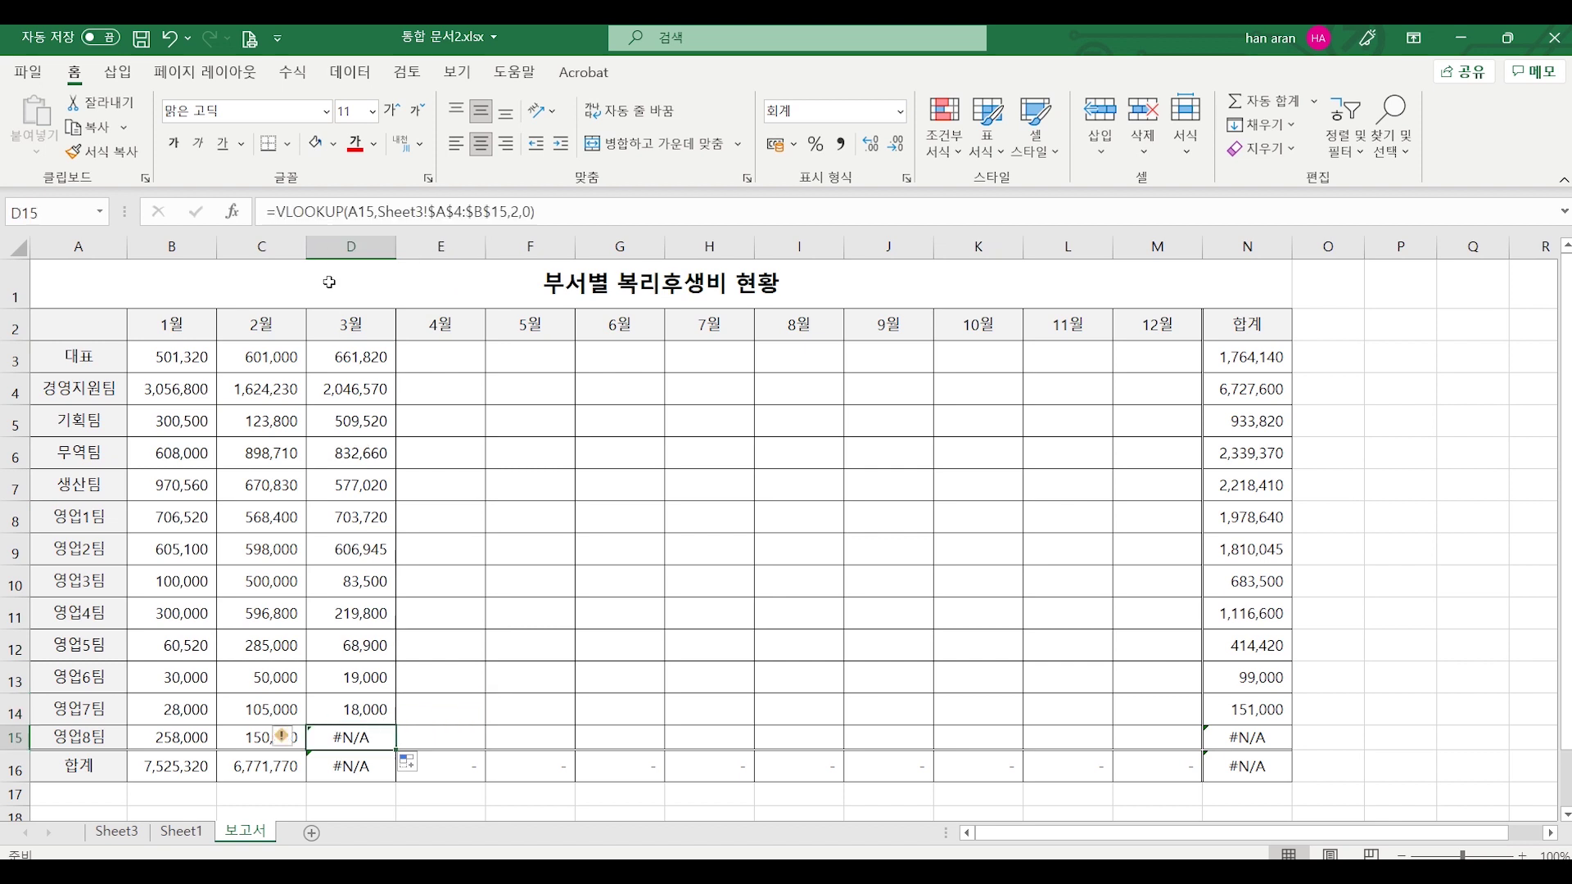
pyautogui.click(286, 144)
pyautogui.click(354, 443)
pyautogui.click(381, 678)
pyautogui.click(377, 734)
pyautogui.click(136, 832)
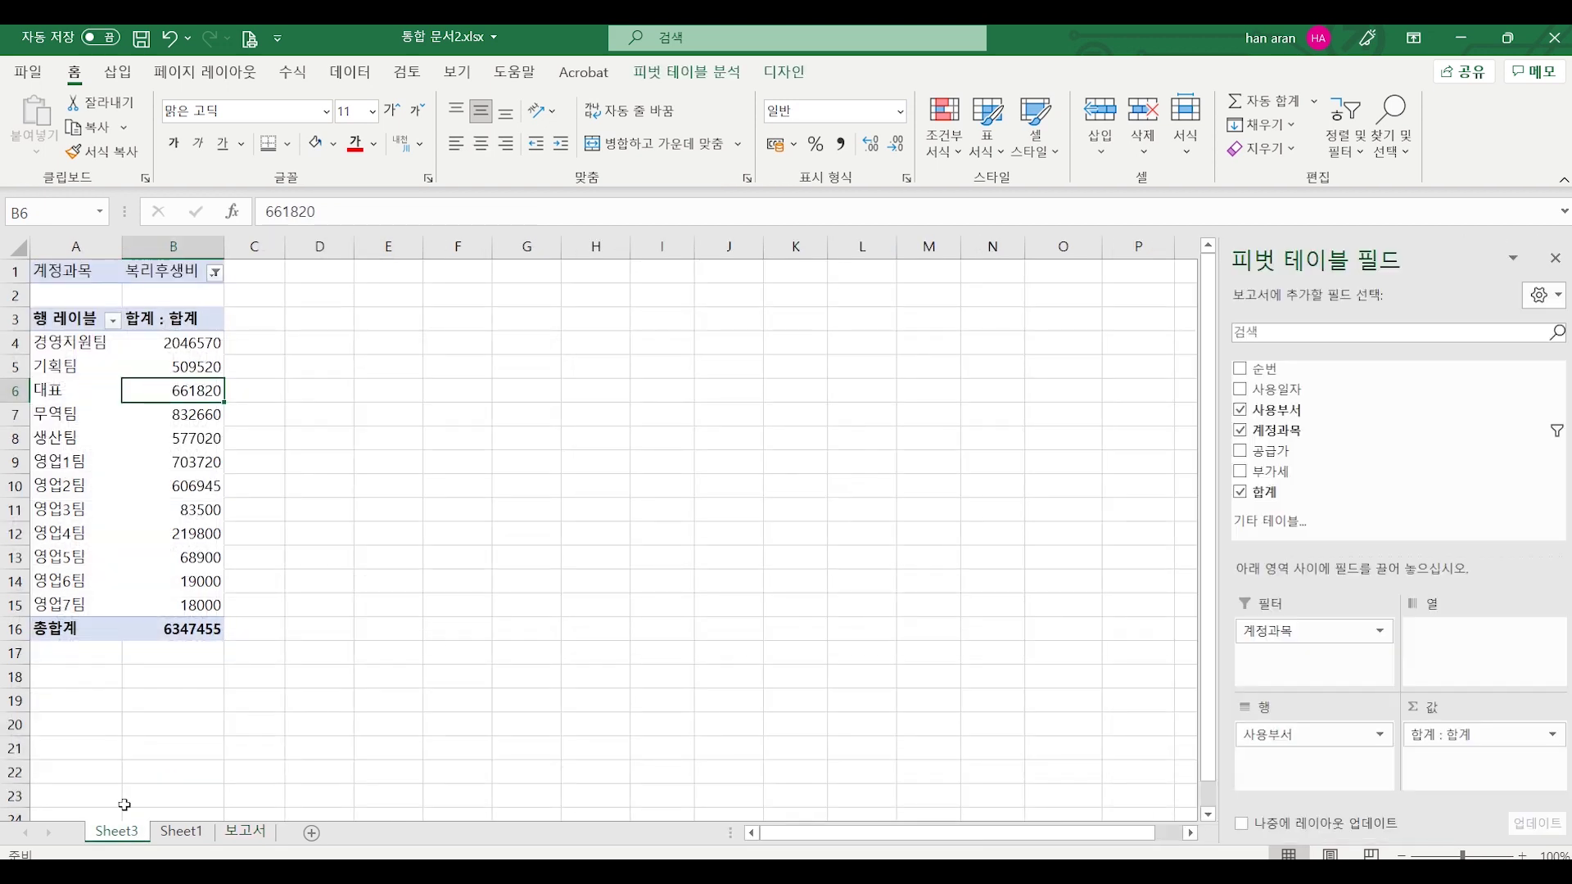
pyautogui.click(245, 832)
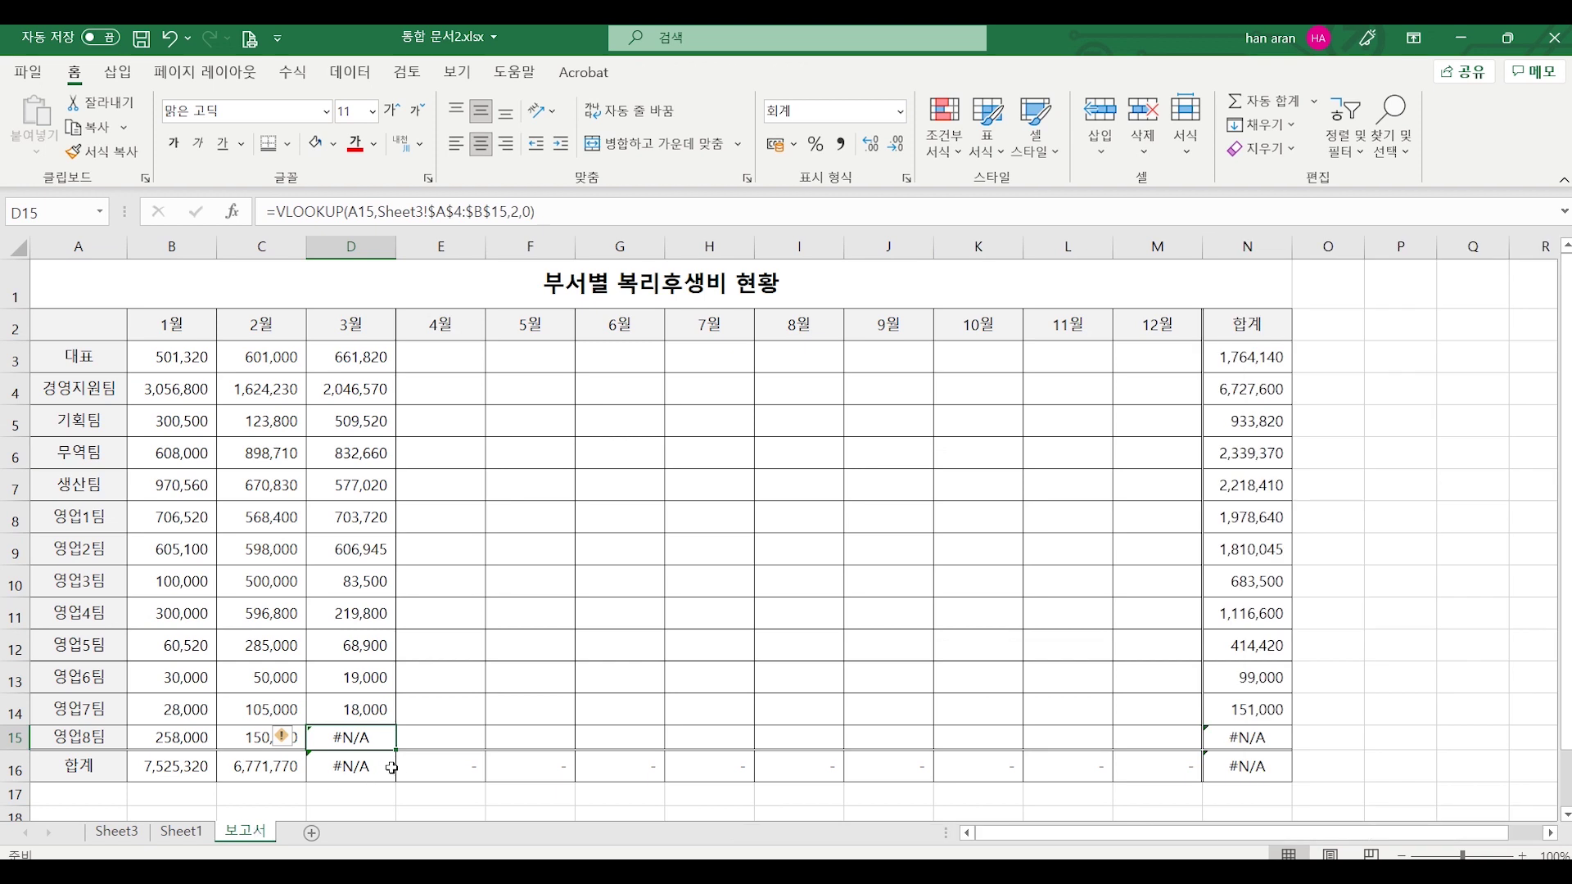
# Replace the 영업8팀 formula in D15 with 0.
pyautogui.write('0')
pyautogui.press('Return')
pyautogui.click(370, 741)
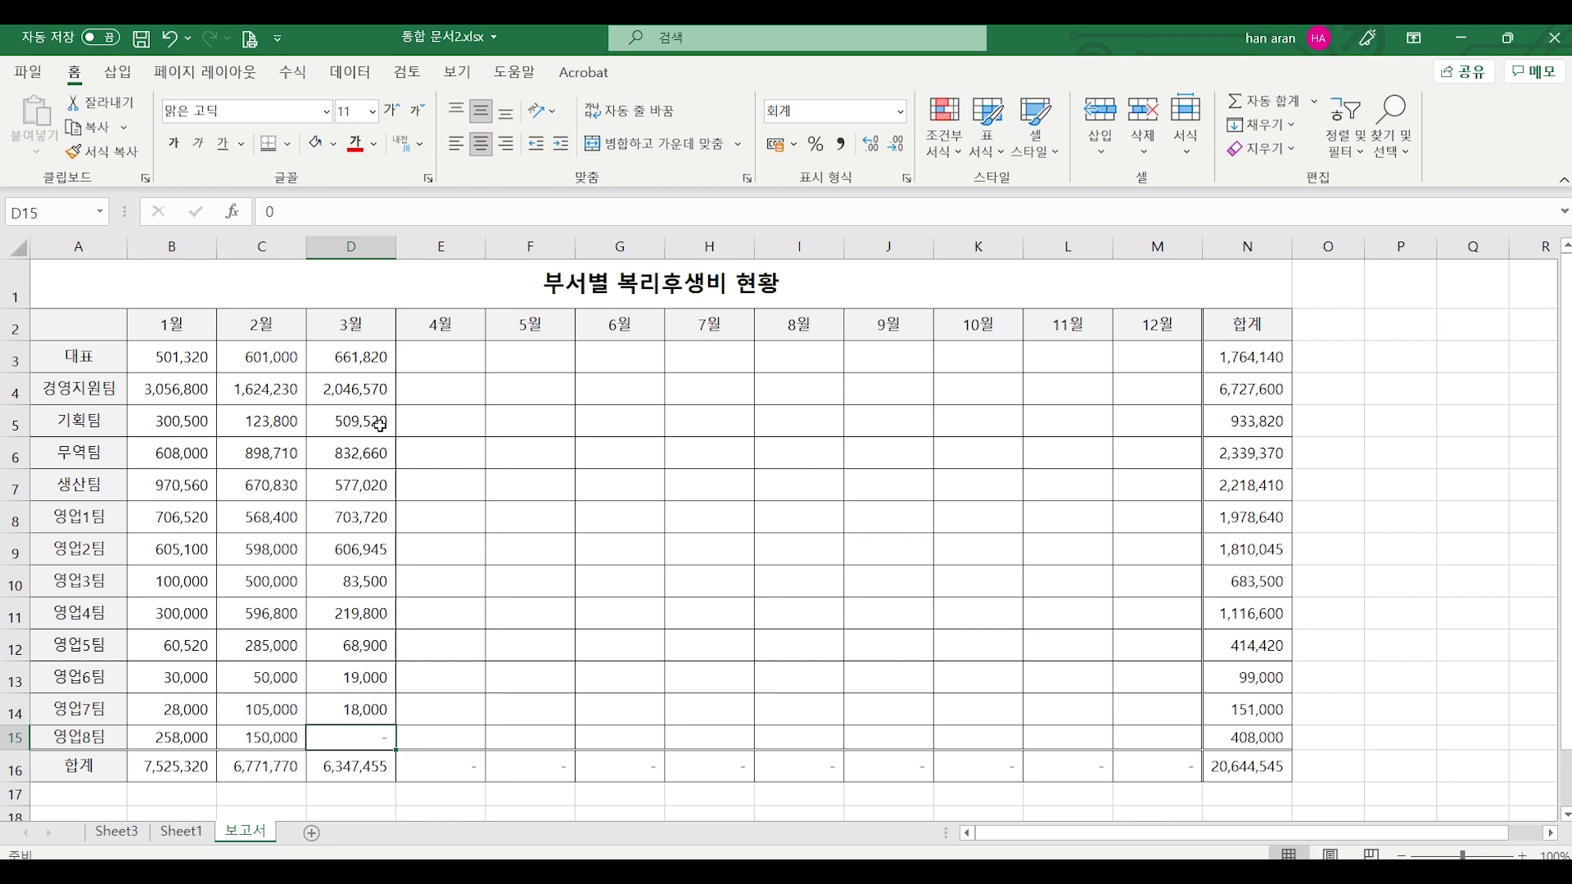
# Convert the VLOOKUP formulas in D3:D14 to fixed amounts by copying the range and pasting it over itself as values.
pyautogui.click(374, 415)
pyautogui.click(358, 458)
pyautogui.click(360, 527)
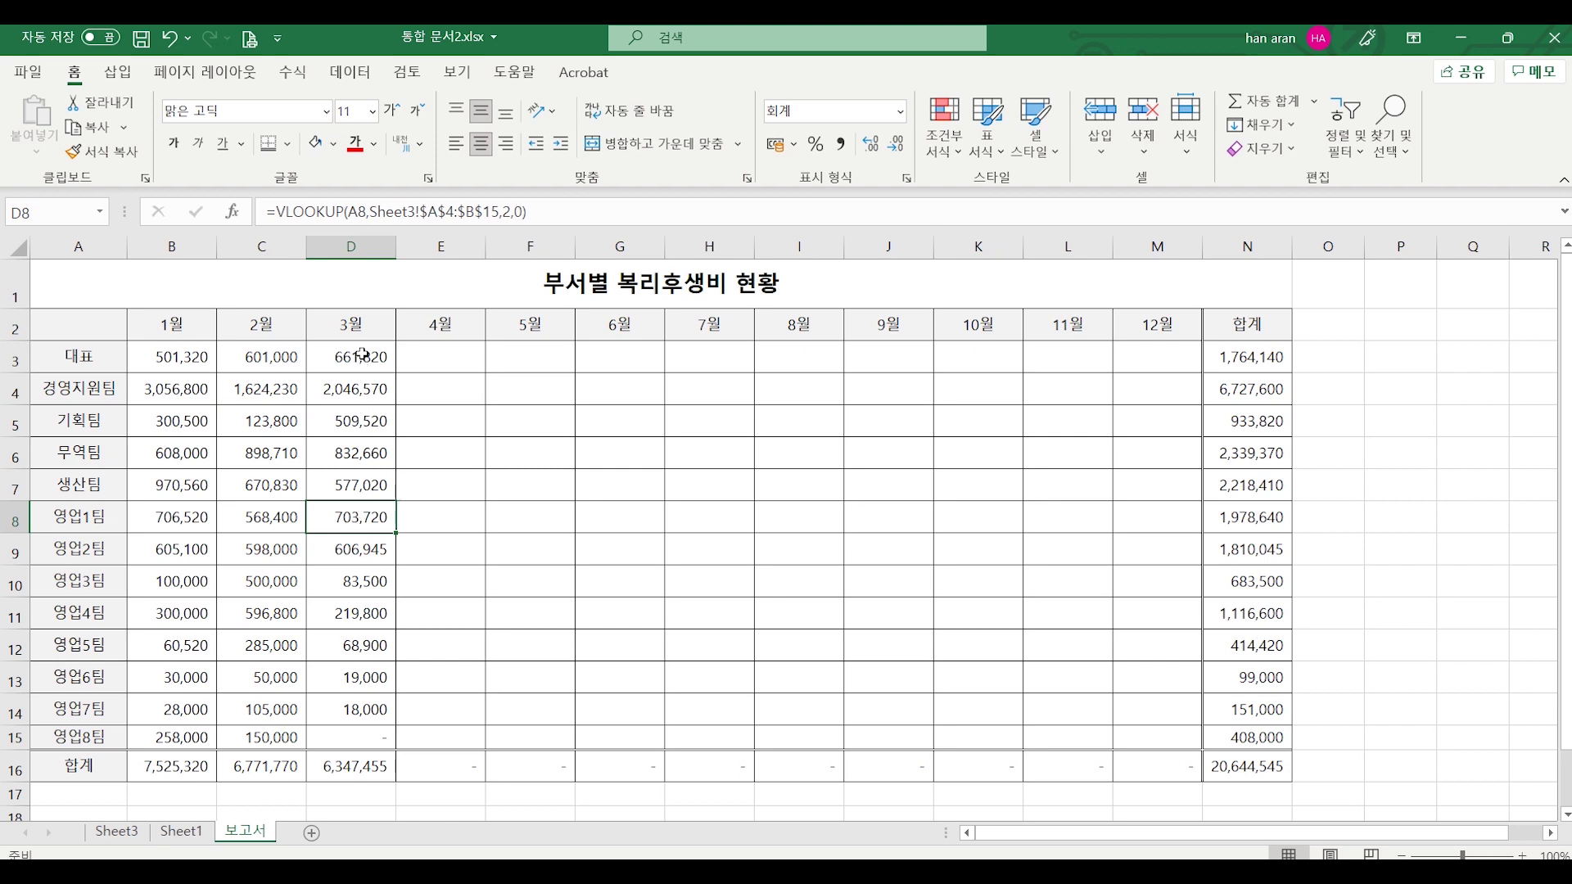
pyautogui.moveTo(363, 354); pyautogui.dragTo(359, 695)
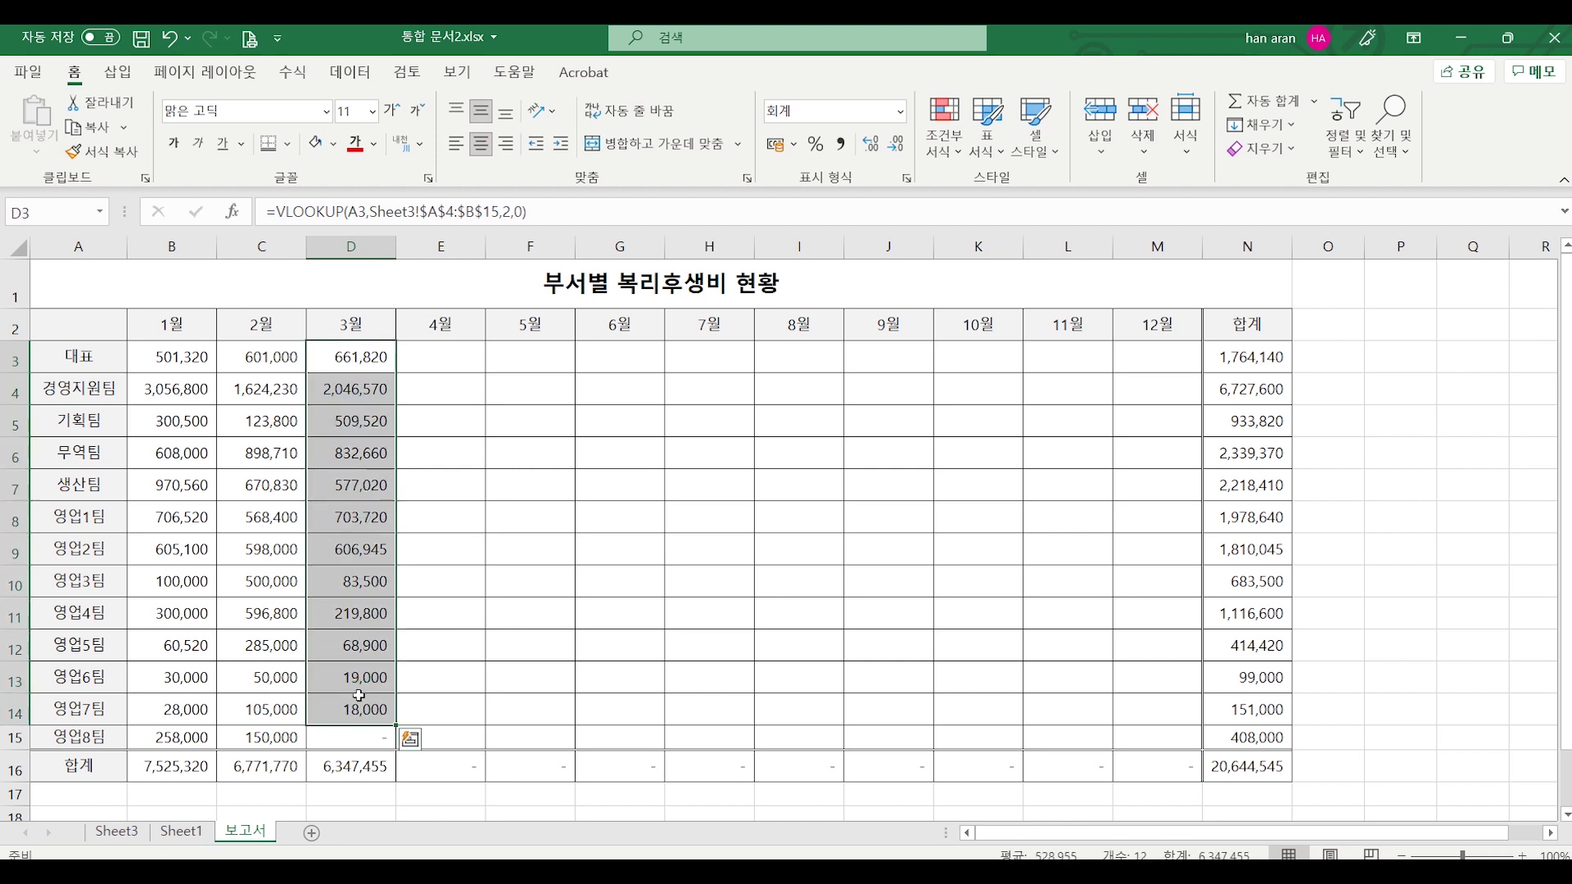
pyautogui.hotkey('ctrl', 'c')
pyautogui.rightClick(348, 425)
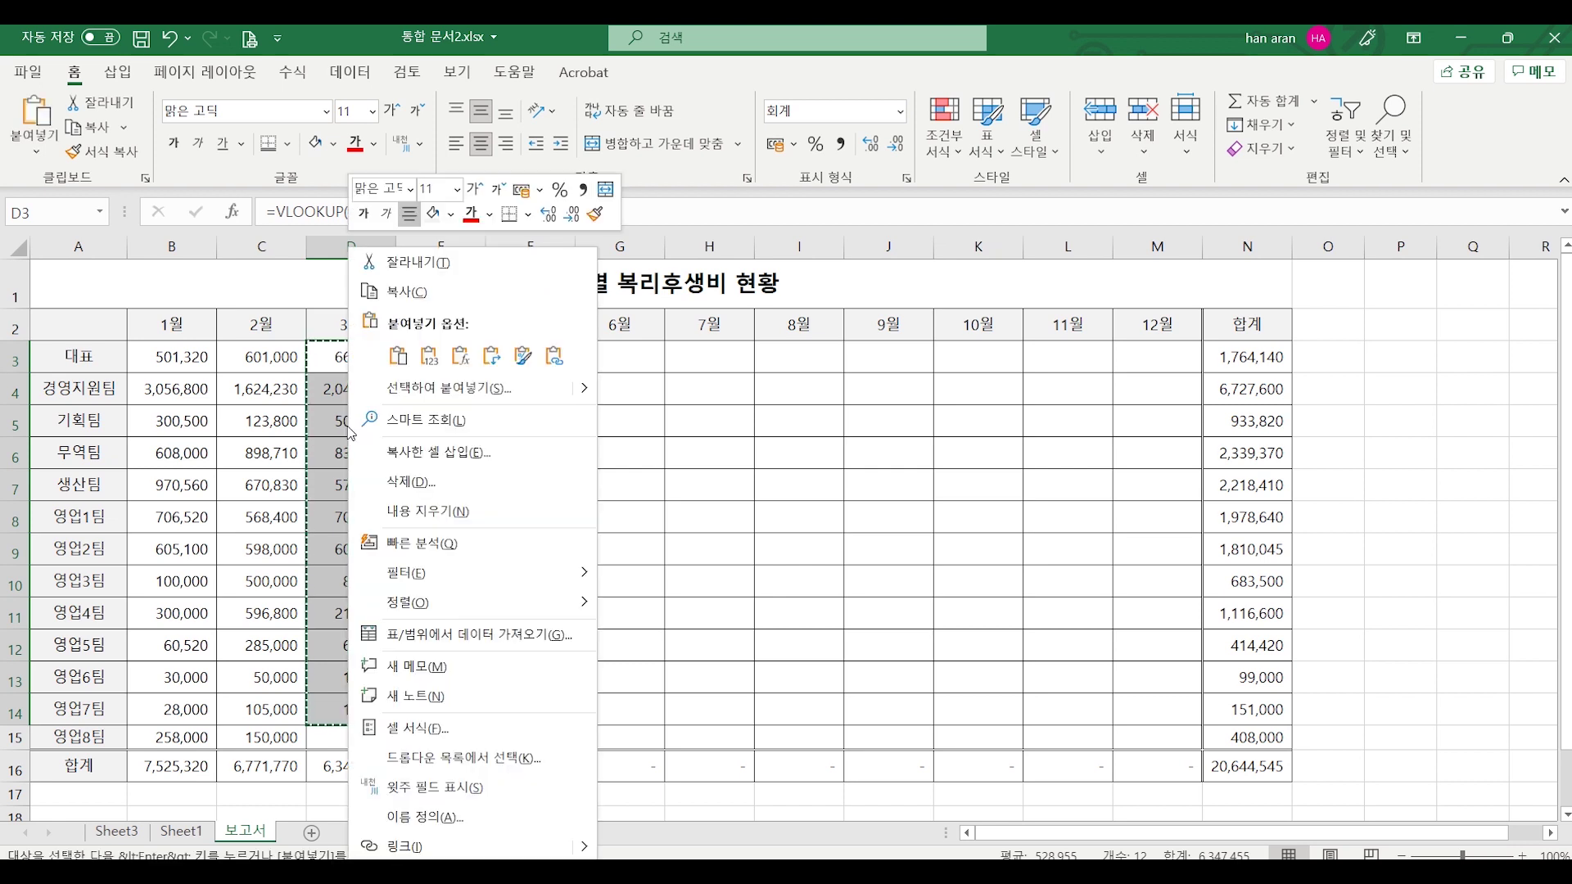
pyautogui.click(428, 368)
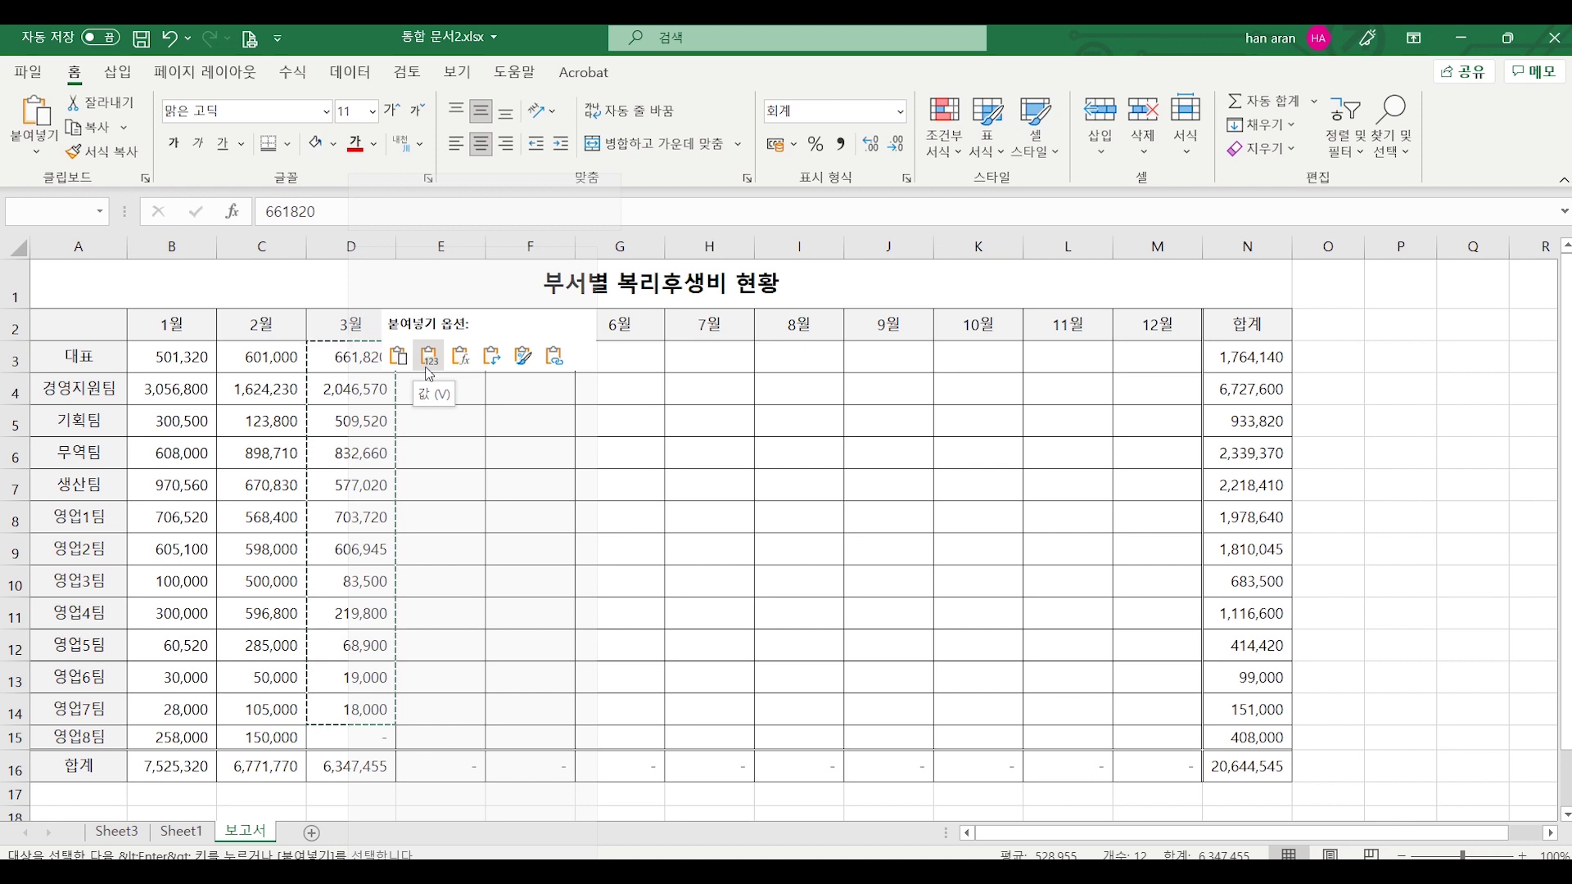
# Spot-check the contents of several pasted cells in the 3월 column and clear the copy marquee.
pyautogui.click(372, 387)
pyautogui.click(365, 451)
pyautogui.click(356, 518)
pyautogui.click(376, 586)
pyautogui.click(373, 677)
pyautogui.click(427, 621)
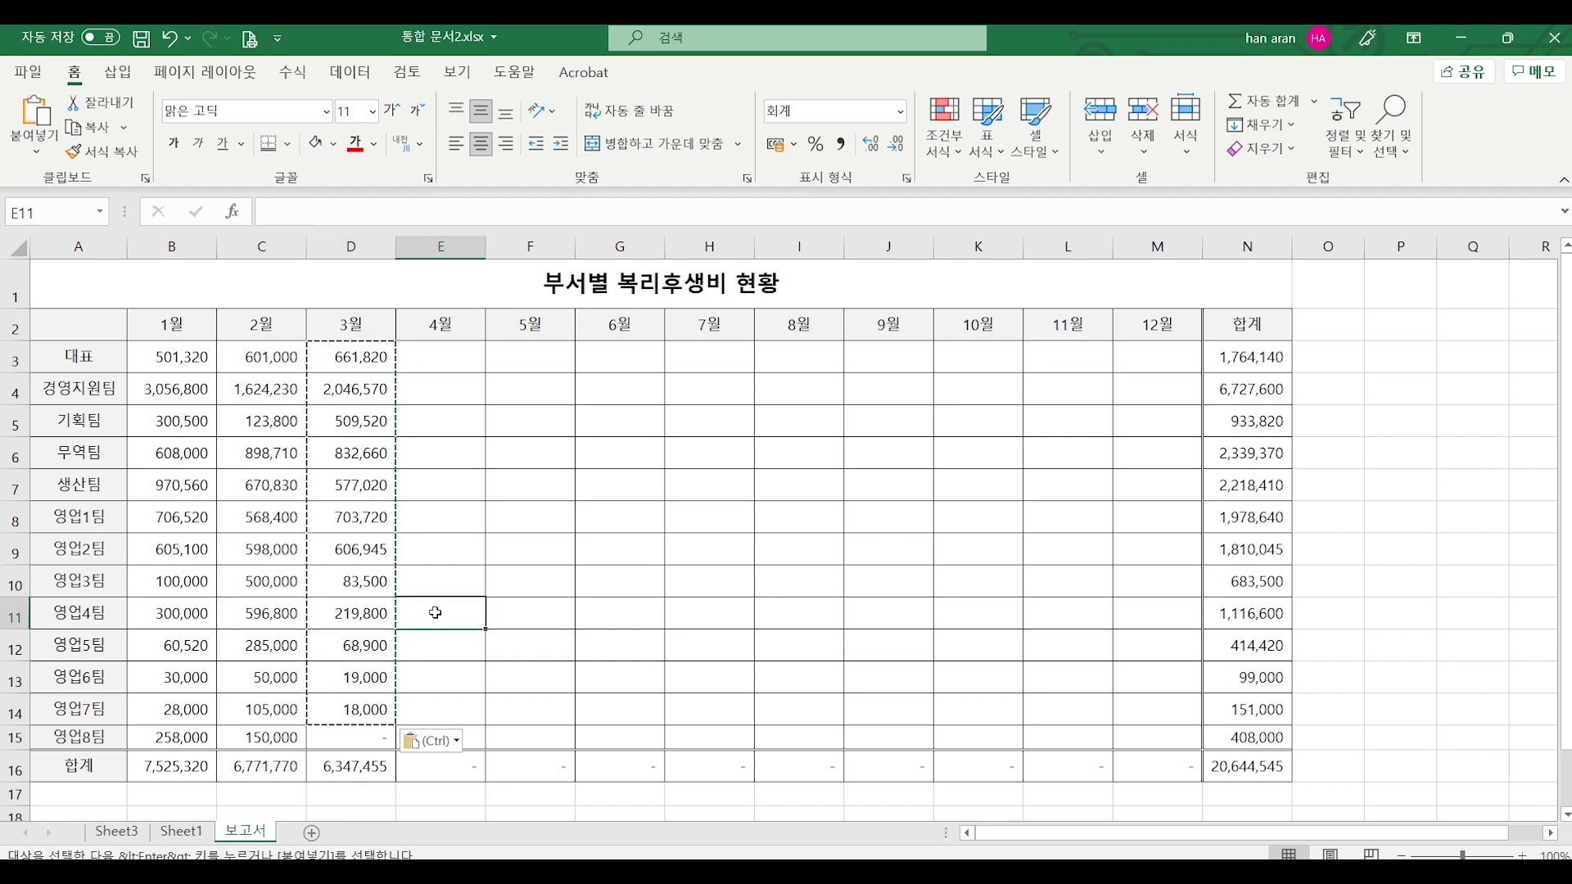
pyautogui.press('Escape')
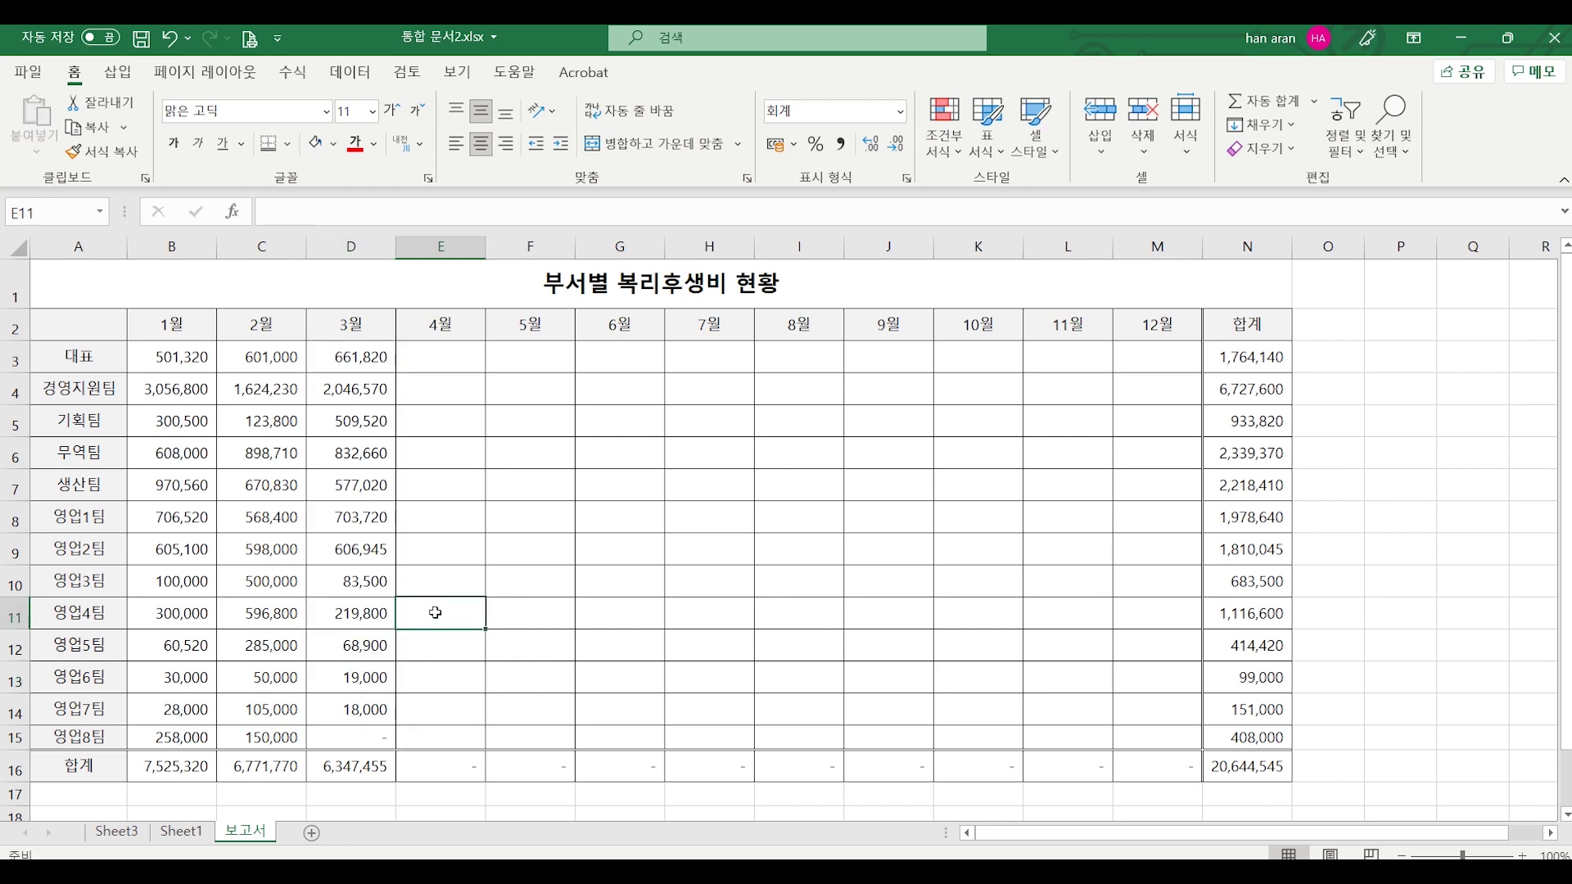